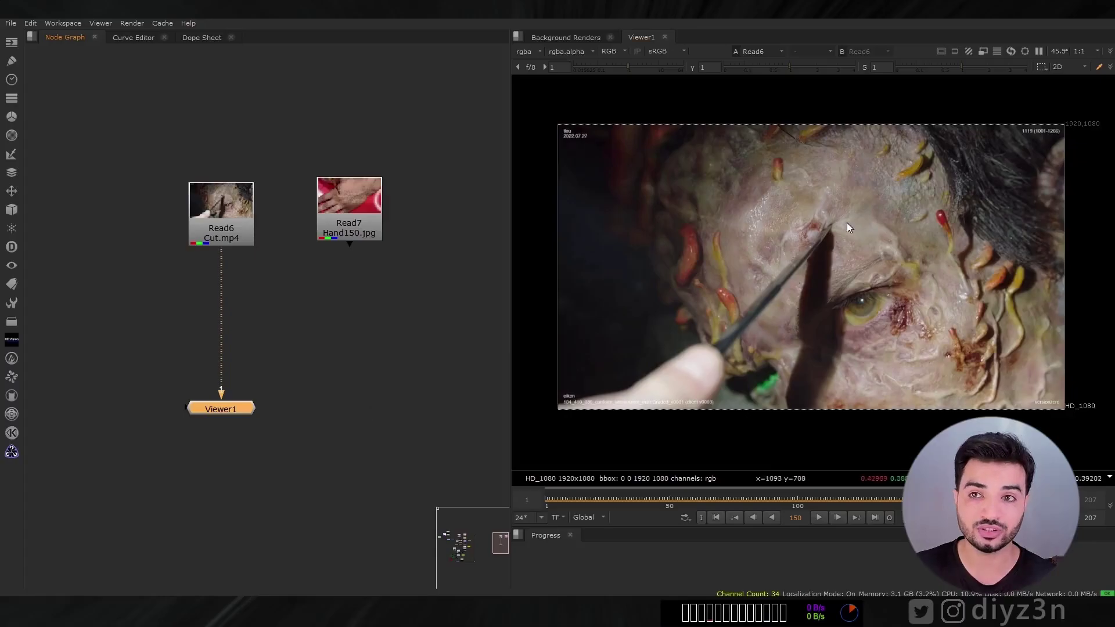
Step: Review the Cut.mp4 footage, then play and scrub through the hand footage
{"action": "left_click_drag", "start_coordinate": [752, 501], "coordinate": [914, 498]}
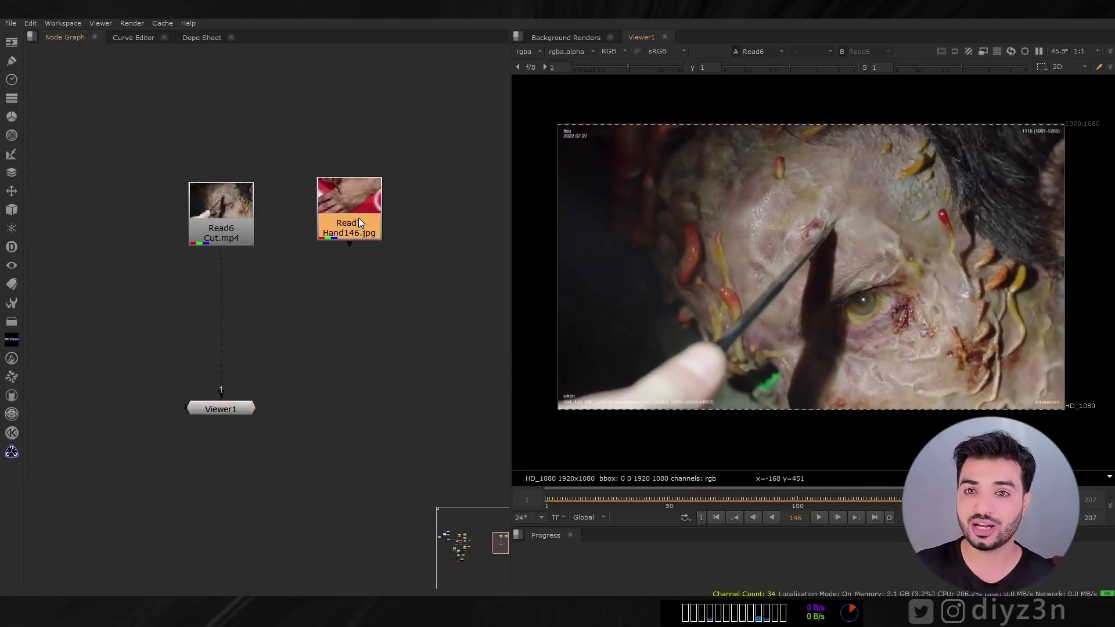
{"action": "left_click", "coordinate": [718, 518]}
{"action": "key", "text": "1"}
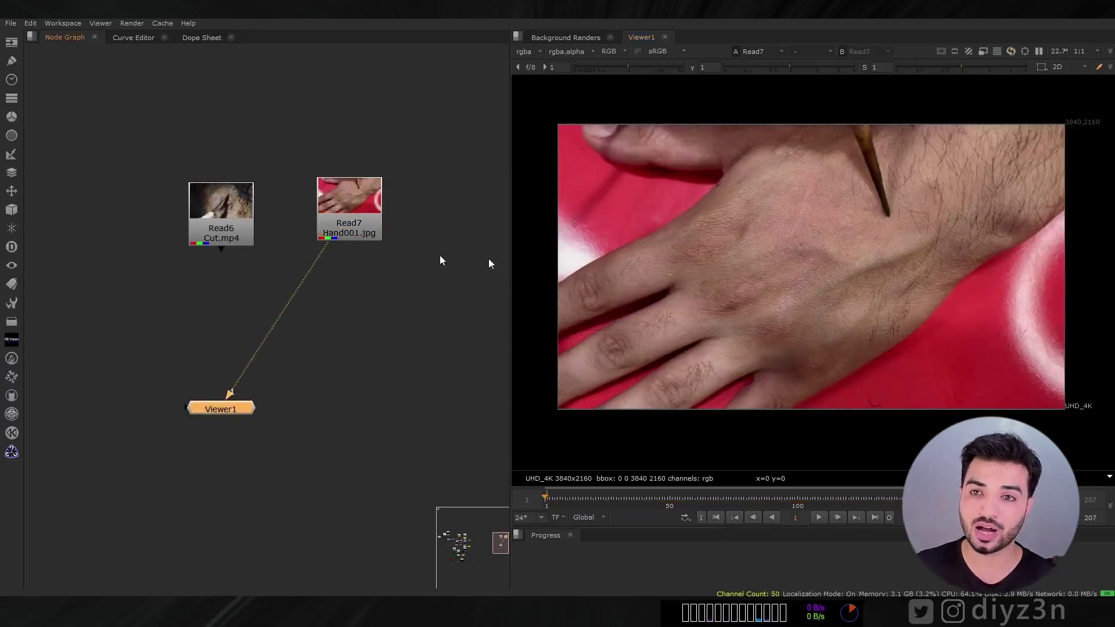
{"action": "left_click", "coordinate": [818, 517]}
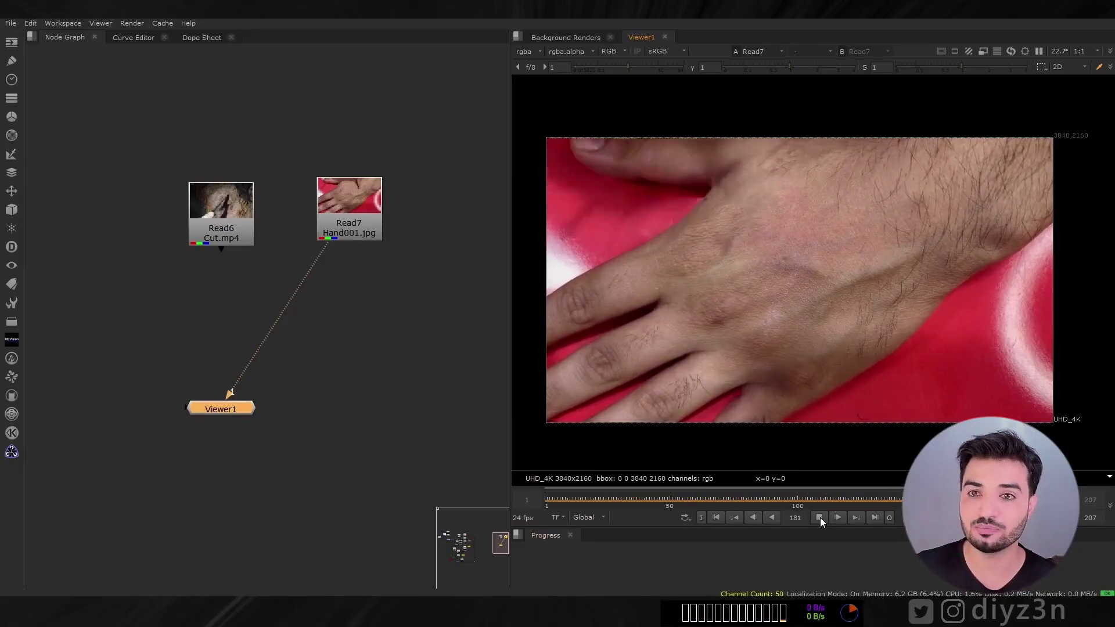
{"action": "left_click_drag", "start_coordinate": [785, 500], "coordinate": [855, 504]}
{"action": "left_click_drag", "start_coordinate": [768, 503], "coordinate": [904, 516]}
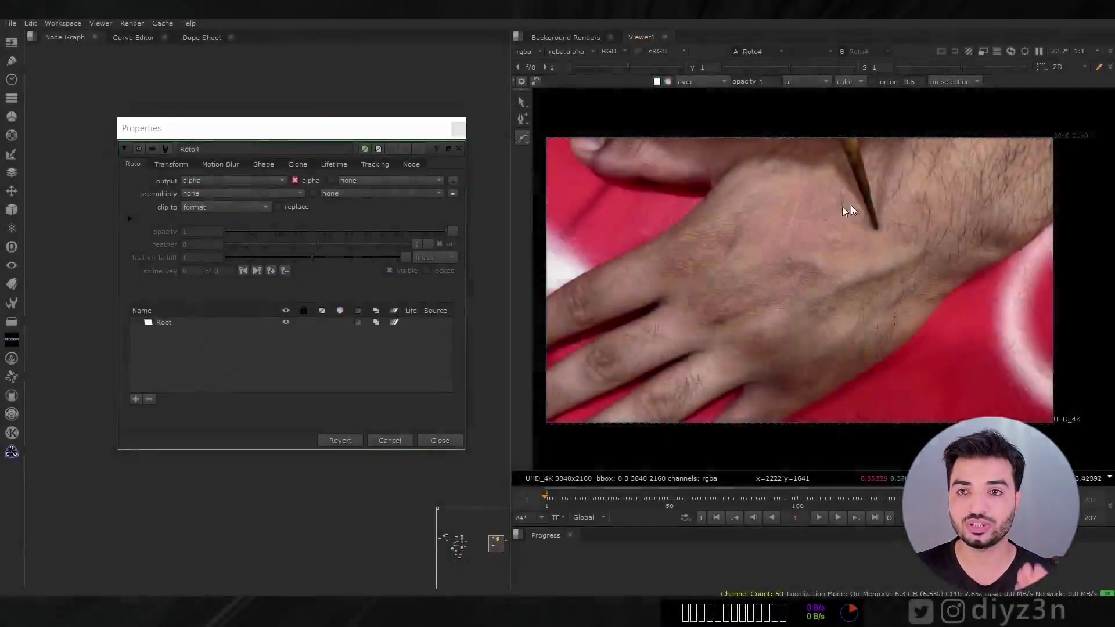
Step: Draw a Bezier roto shape around the stick resting on the back of the hand
{"action": "scroll", "coordinate": [851, 209], "scroll_direction": "up", "scroll_amount": 3}
{"action": "left_click", "coordinate": [854, 348]}
{"action": "scroll", "coordinate": [740, 243], "scroll_direction": "up", "scroll_amount": 2}
{"action": "scroll", "coordinate": [831, 340], "scroll_direction": "down", "scroll_amount": 5}
Step: Keyframe the whole Bezier shape onto the stick's new position at about frame 7
{"action": "left_click", "coordinate": [561, 499]}
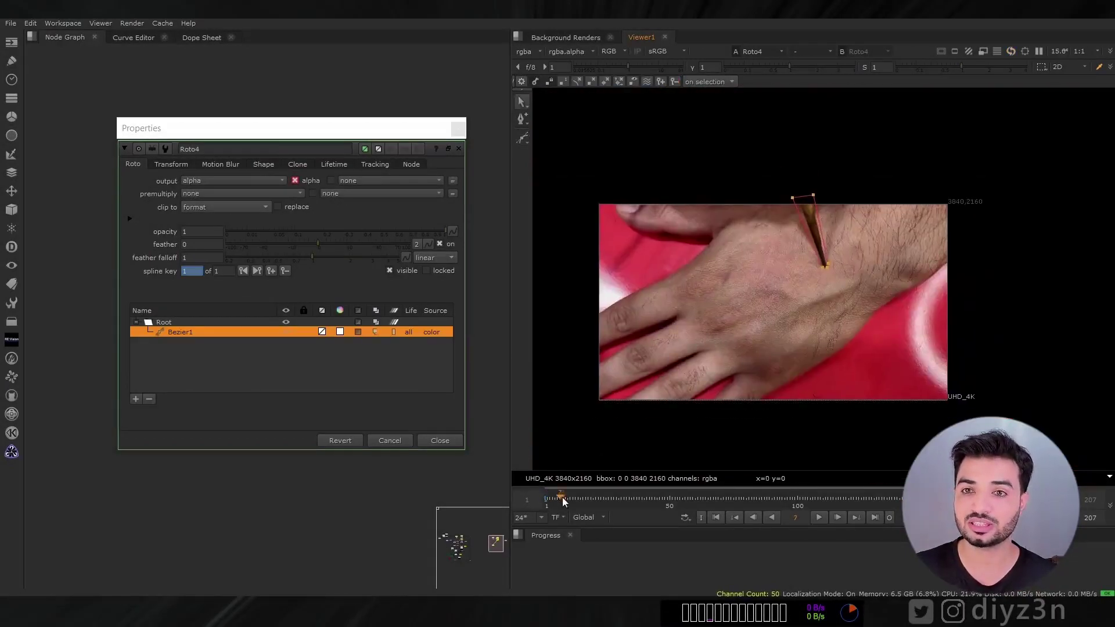
{"action": "key", "text": "ctrl+a"}
{"action": "left_click_drag", "start_coordinate": [828, 265], "coordinate": [825, 261]}
{"action": "scroll", "coordinate": [825, 261], "scroll_direction": "up", "scroll_amount": 3}
{"action": "scroll", "coordinate": [807, 290], "scroll_direction": "down", "scroll_amount": 3}
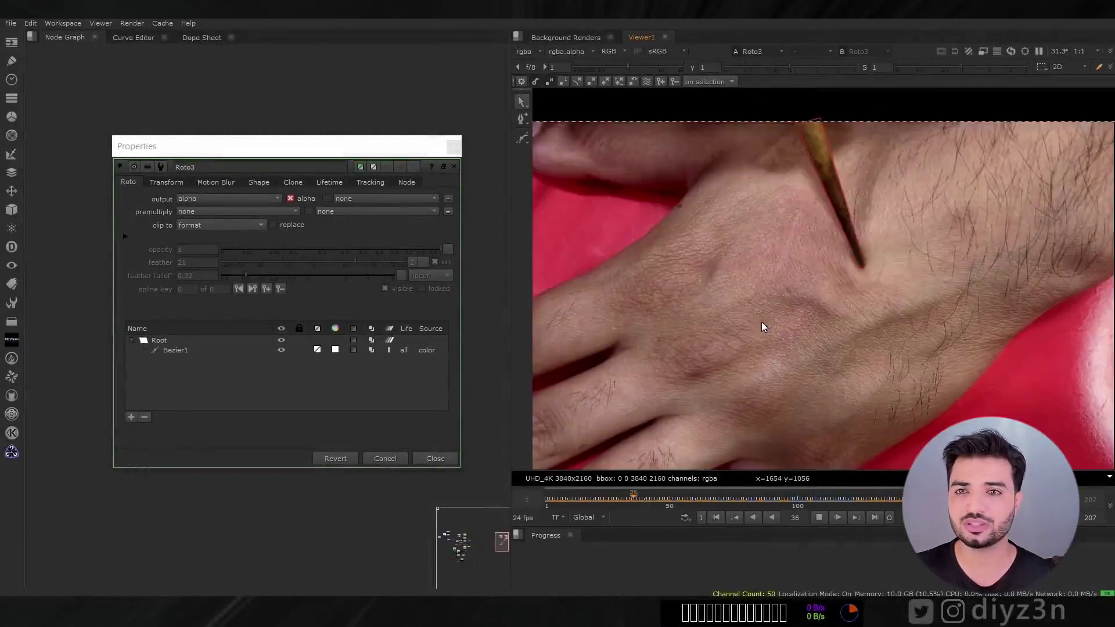
{"action": "left_click", "coordinate": [385, 458]}
Step: Add a Reformat node after the Roto to bring the hand footage to 1920x1080
{"action": "key", "text": "r"}
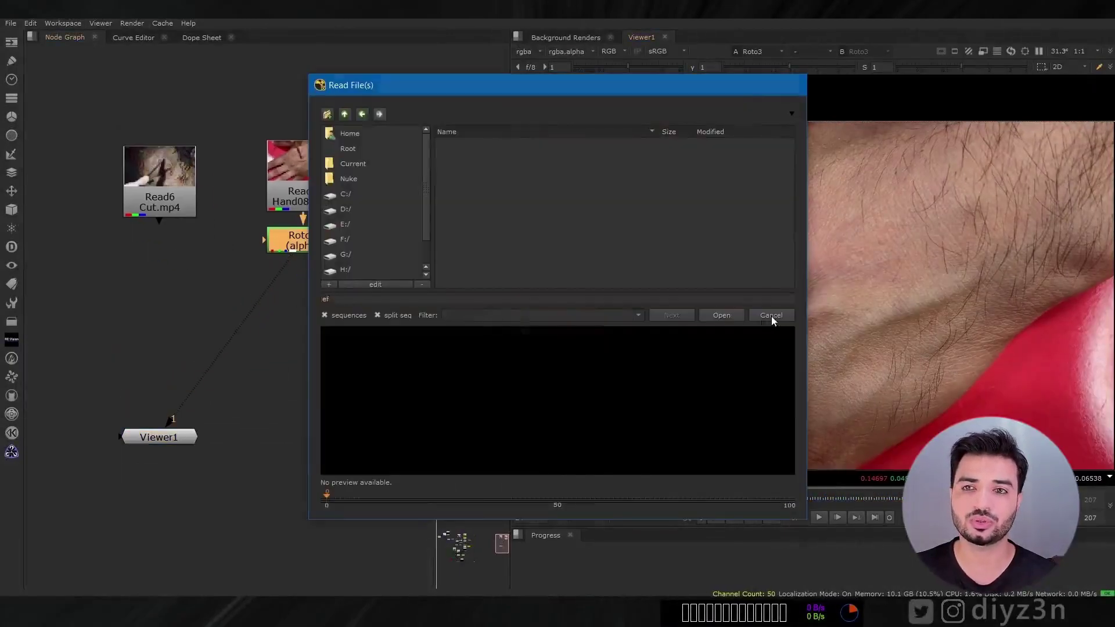
{"action": "left_click", "coordinate": [772, 319]}
{"action": "key", "text": "Tab"}
{"action": "type", "text": "ref"}
{"action": "left_click", "coordinate": [214, 291]}
{"action": "left_click", "coordinate": [422, 287]}
{"action": "middle_click_drag", "start_coordinate": [839, 197], "coordinate": [894, 165]}
{"action": "left_click", "coordinate": [689, 209]}
Step: Add an Inpaint node after the Reformat, keeping Source Alpha as its fill region
{"action": "key", "text": "Tab"}
{"action": "type", "text": "inp"}
{"action": "key", "text": "Return"}
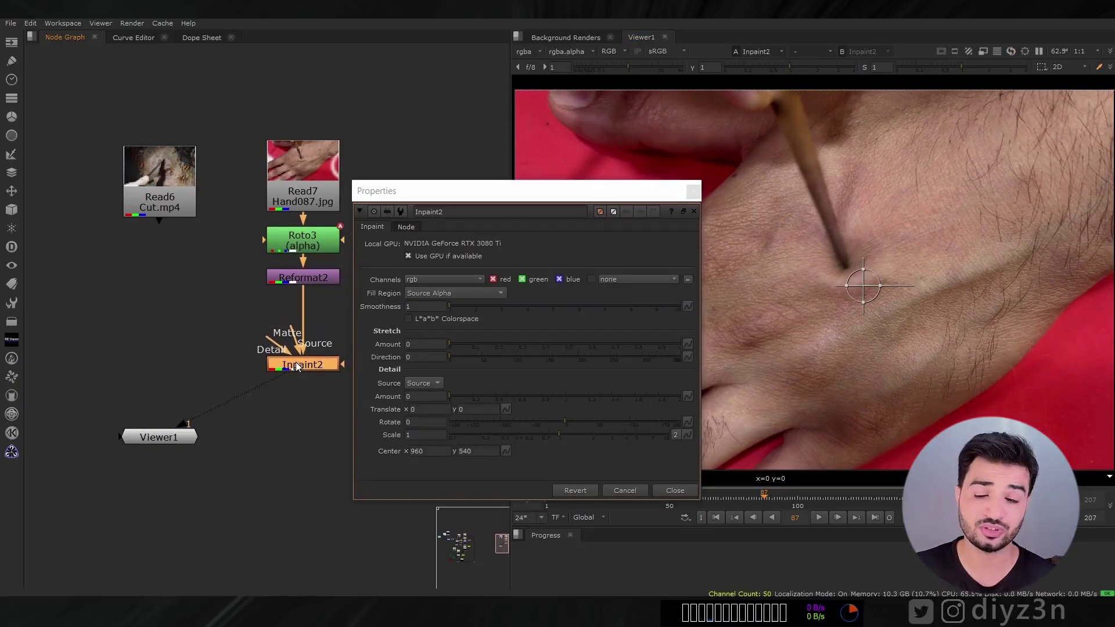
{"action": "left_click", "coordinate": [650, 492]}
Step: Insert a Blur node between the Reformat and Inpaint nodes to soften the stick matte's alpha channel
{"action": "key", "text": "b"}
{"action": "left_click", "coordinate": [450, 281]}
{"action": "left_click", "coordinate": [472, 324]}
{"action": "key", "text": "a"}
{"action": "left_click_drag", "start_coordinate": [510, 295], "coordinate": [561, 295]}
{"action": "key", "text": "a"}
{"action": "left_click", "coordinate": [674, 389]}
{"action": "key", "text": "a"}
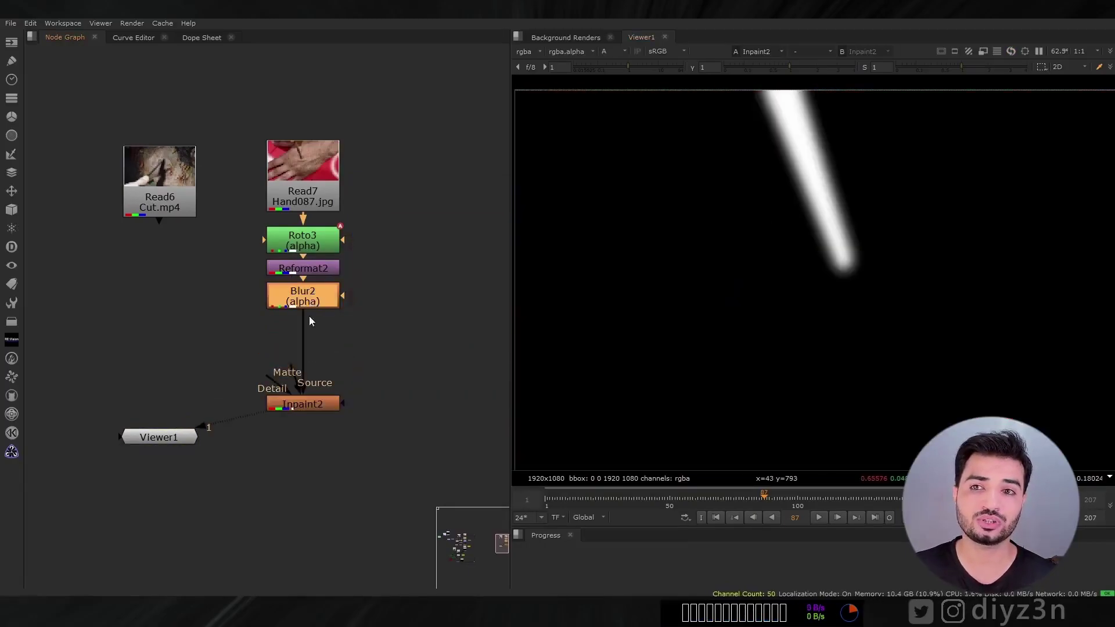
Step: Add an alpha-only Grade node after the Blur and check the inpainted area around frame 104
{"action": "key", "text": "g"}
{"action": "key", "text": "a"}
{"action": "left_click", "coordinate": [674, 477]}
{"action": "left_click_drag", "start_coordinate": [764, 497], "coordinate": [807, 497]}
{"action": "scroll", "coordinate": [881, 182], "scroll_direction": "up", "scroll_amount": 1}
{"action": "scroll", "coordinate": [880, 182], "scroll_direction": "up", "scroll_amount": 1}
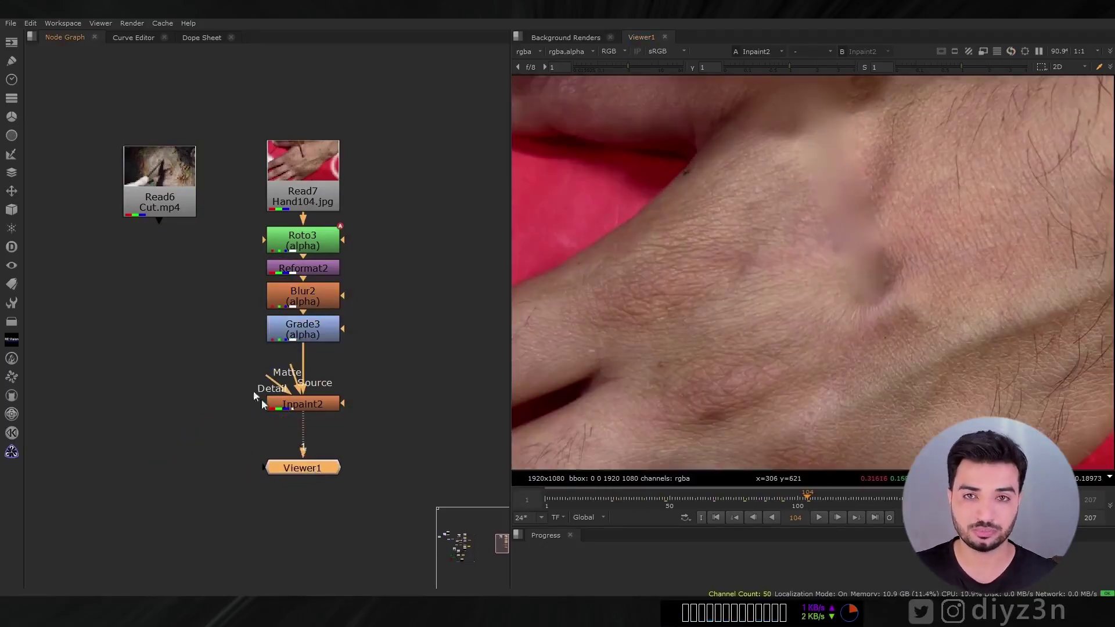
Step: Feed a FrameHold at frame 192 into the Inpaint's Detail input and change the Inpaint's detail source
{"action": "type", "text": "TimeOffset "}
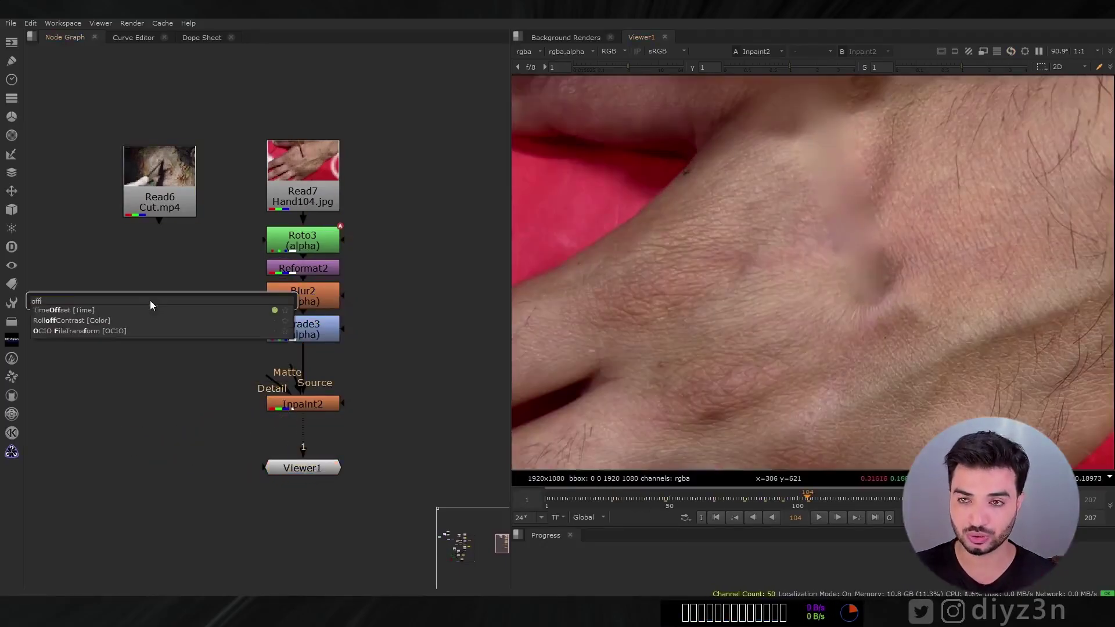
{"action": "type", "text": "hold"}
{"action": "left_click", "coordinate": [121, 310]}
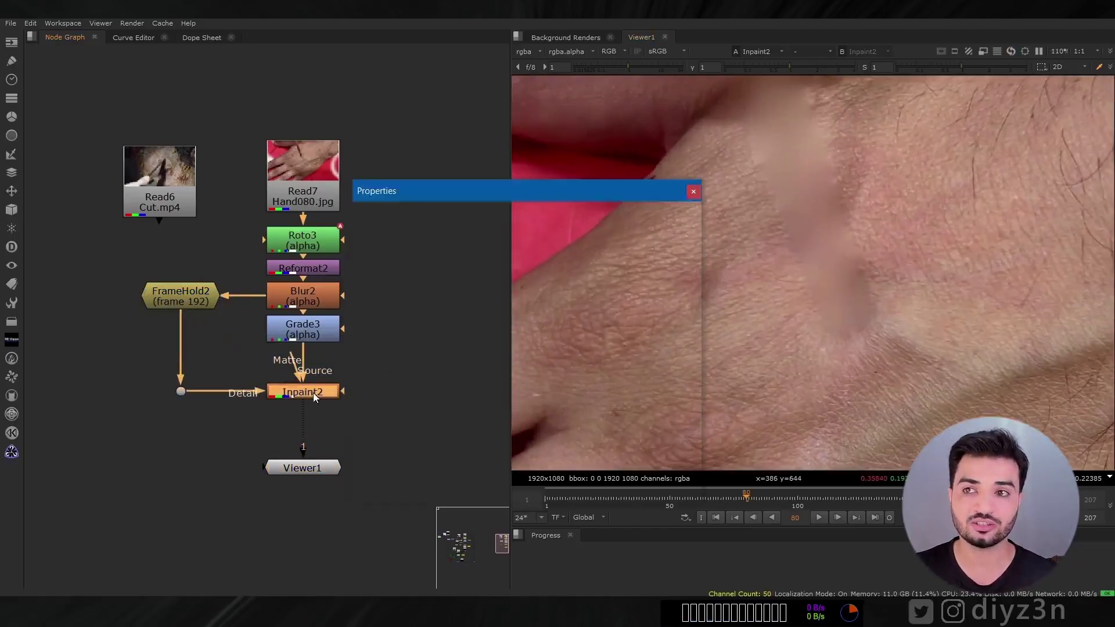
{"action": "left_click", "coordinate": [431, 383]}
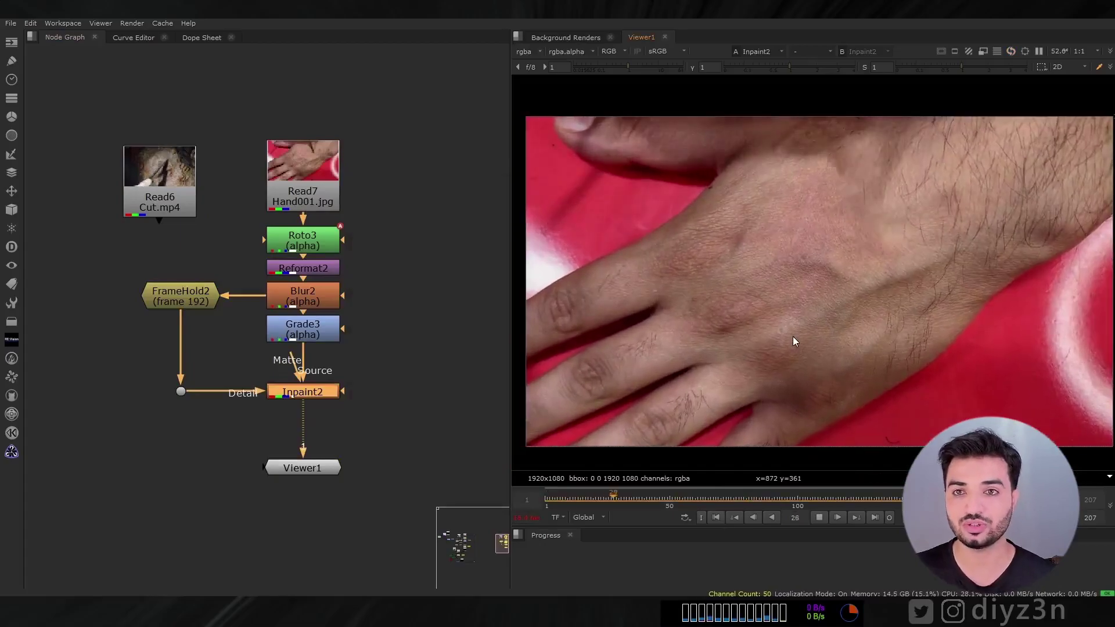
Step: Scrub the held frame and the Inpaint result to inspect the patched skin around frame 105
{"action": "left_click", "coordinate": [824, 519]}
{"action": "left_click_drag", "start_coordinate": [593, 502], "coordinate": [747, 502]}
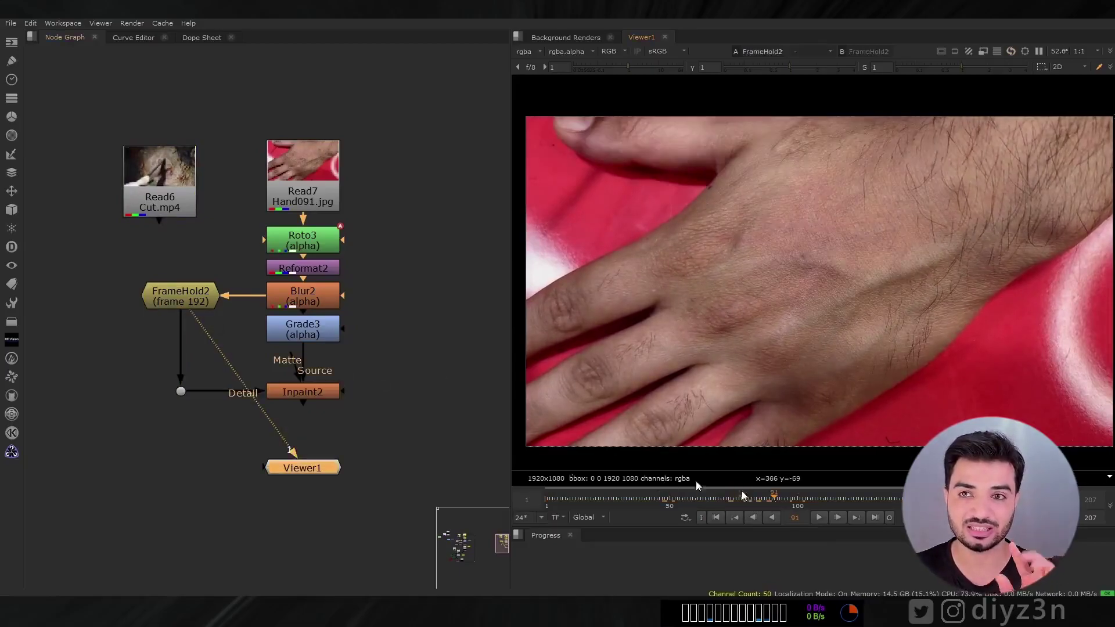
{"action": "key", "text": "ctrl+z"}
{"action": "left_click_drag", "start_coordinate": [759, 496], "coordinate": [810, 505]}
{"action": "scroll", "coordinate": [802, 265], "scroll_direction": "up", "scroll_amount": 1}
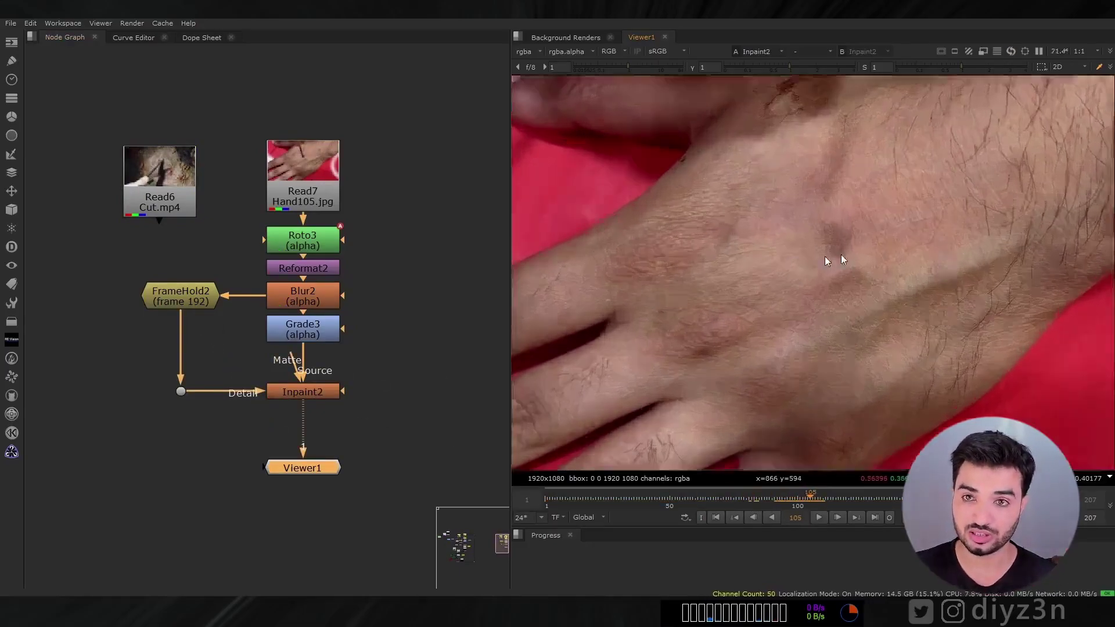
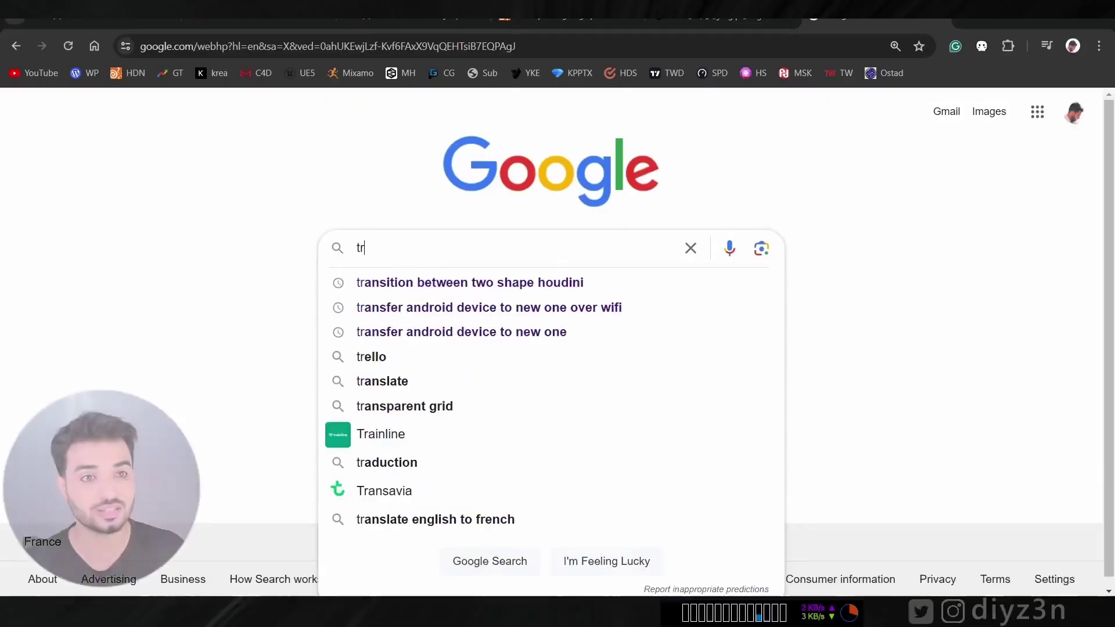
Step: Switch to the browser, search Google for "tracking deformation surface nuke" and read through Foundry's motion tracking guide
{"action": "type", "text": "acking deformation surface nuke"}
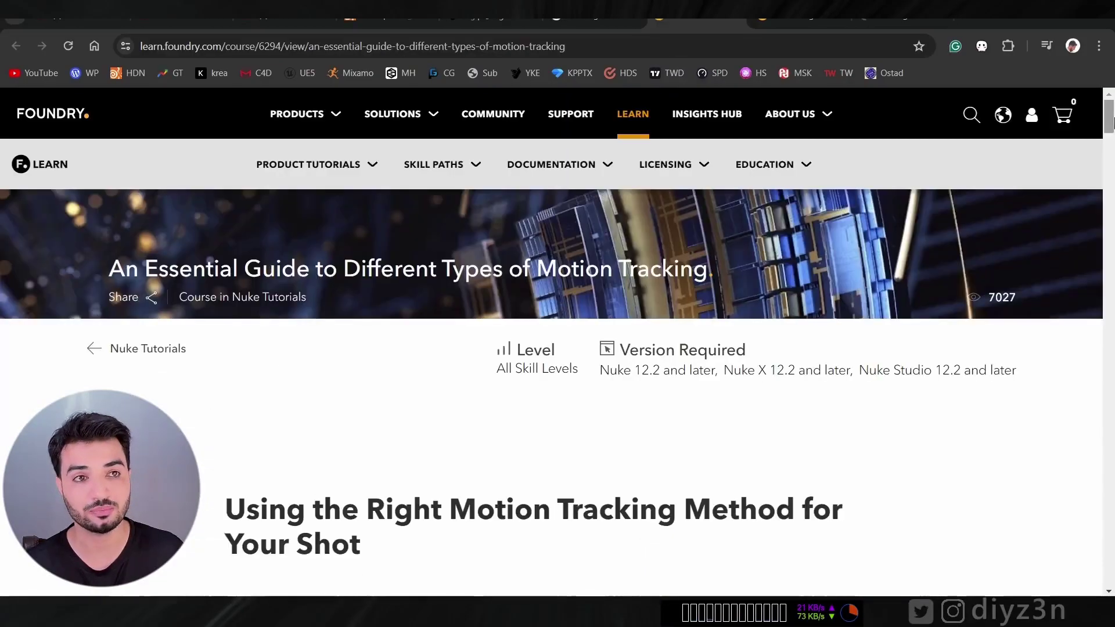
{"action": "left_click_drag", "start_coordinate": [1109, 123], "coordinate": [1076, 417]}
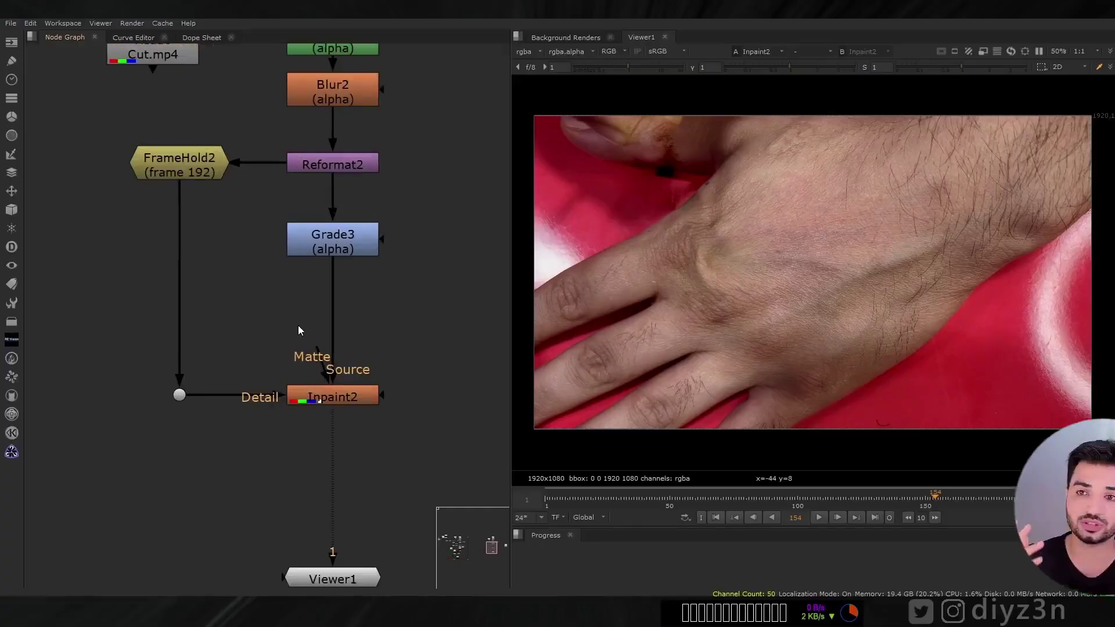
Step: Switch back to Nuke, add a SmartVector node and connect its Source input to the Grade node
{"action": "scroll", "coordinate": [315, 314], "scroll_direction": "down", "scroll_amount": 3}
{"action": "key", "text": "Tab"}
{"action": "type", "text": "smartvector"}
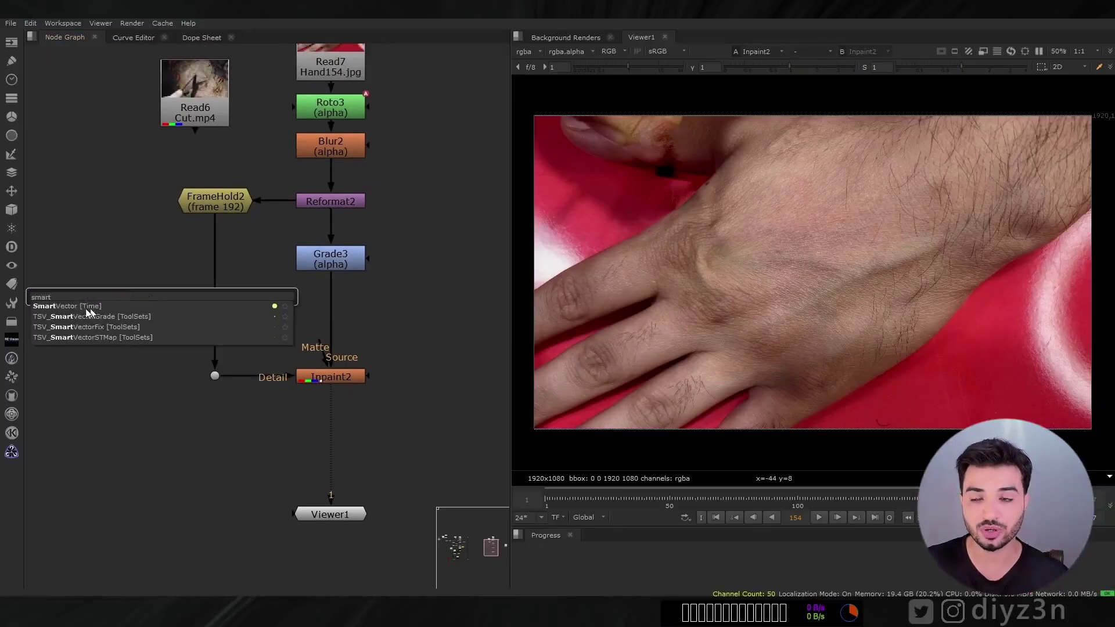
{"action": "key", "text": "Return"}
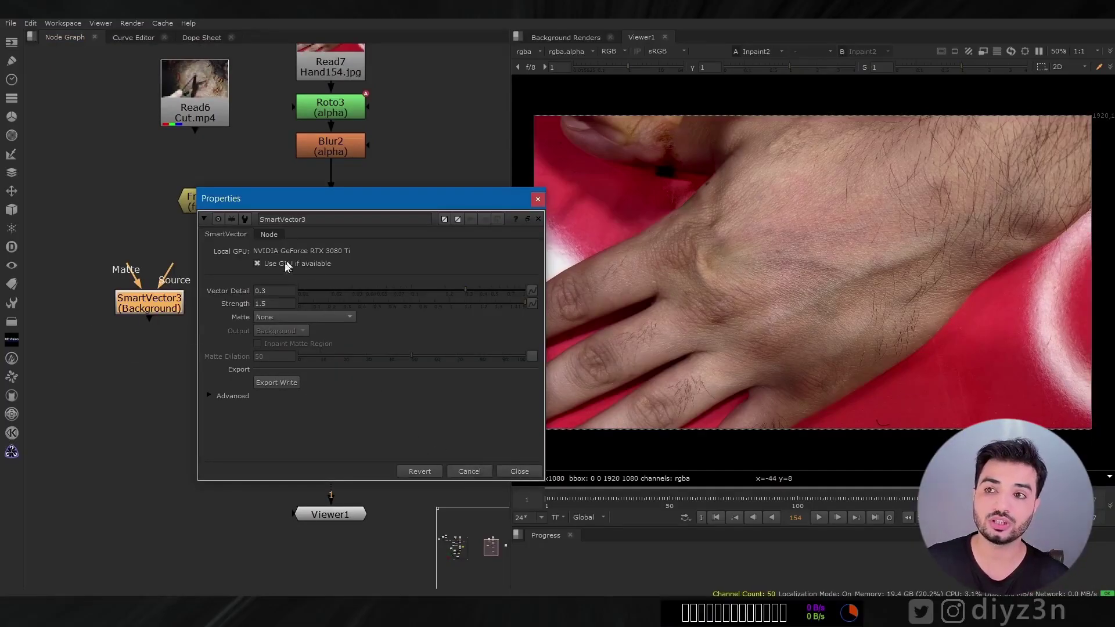
{"action": "left_click", "coordinate": [515, 473]}
{"action": "left_click_drag", "start_coordinate": [171, 267], "coordinate": [153, 240]}
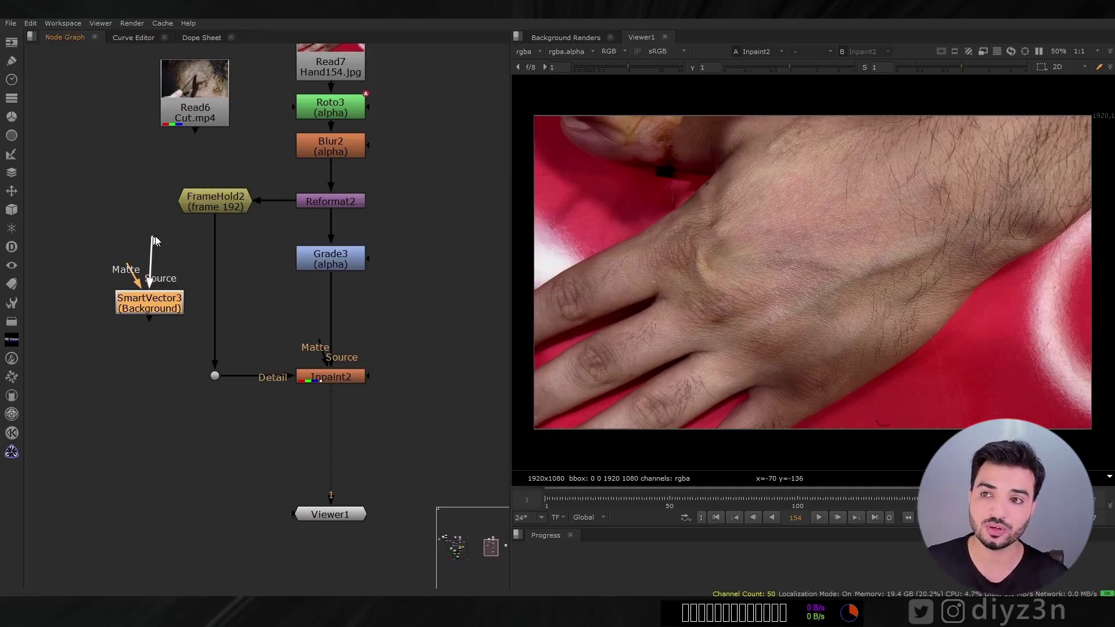
{"action": "left_click_drag", "start_coordinate": [154, 303], "coordinate": [148, 262]}
Step: View the SmartVector output in the smartvector_f01_v01 channels across the timeline, then return the viewer to rgba
{"action": "key", "text": "1"}
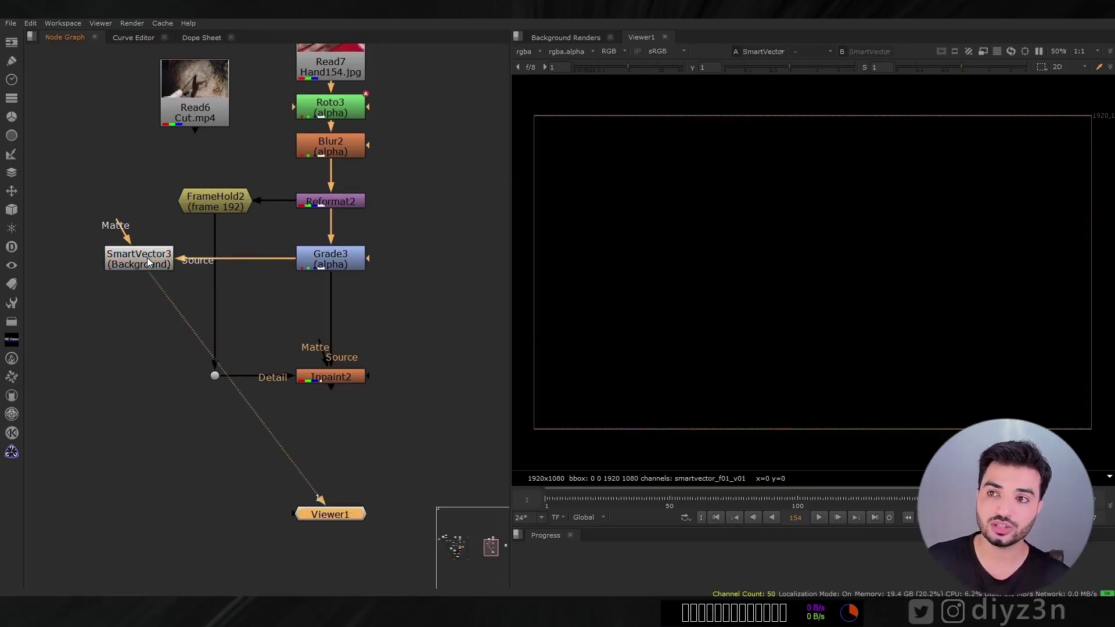
{"action": "left_click", "coordinate": [524, 51]}
{"action": "left_click", "coordinate": [555, 112]}
{"action": "left_click_drag", "start_coordinate": [607, 497], "coordinate": [770, 498]}
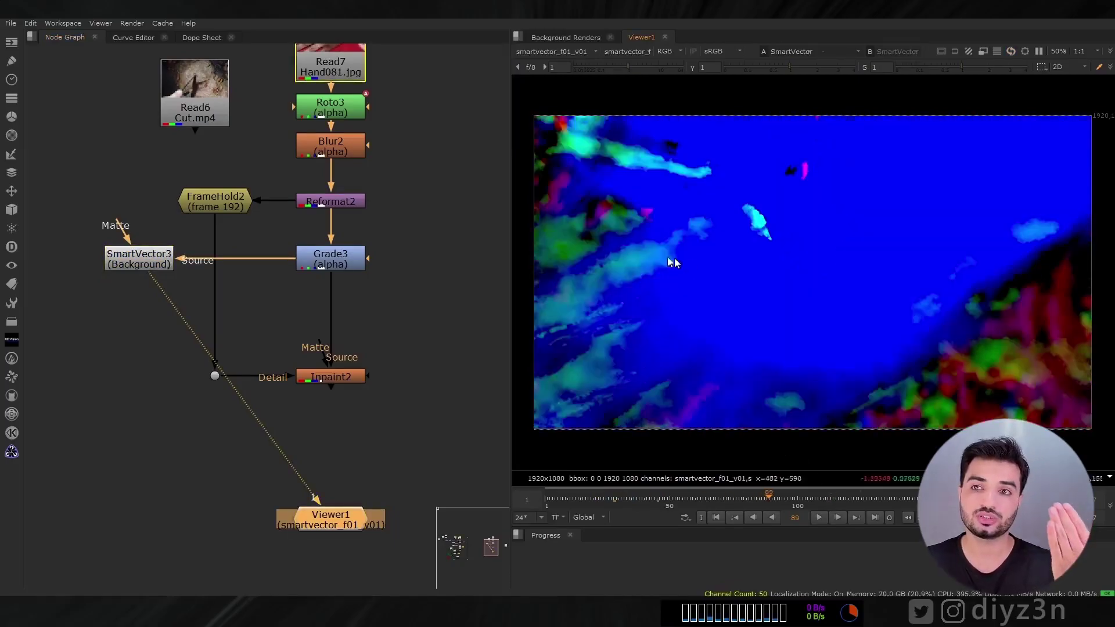
{"action": "left_click", "coordinate": [537, 51]}
{"action": "left_click", "coordinate": [553, 88]}
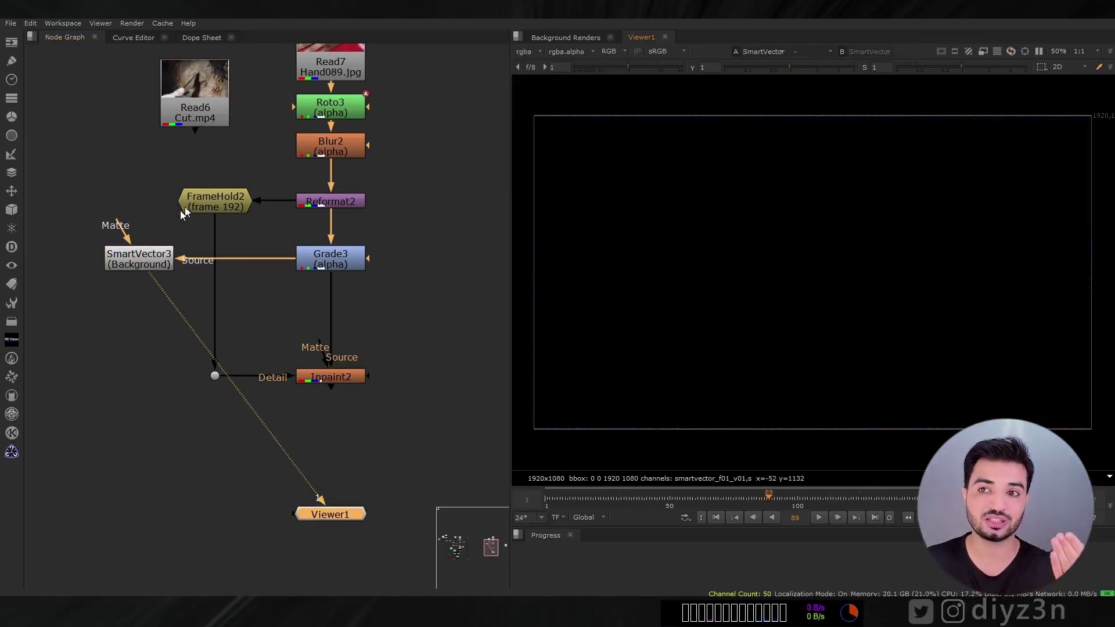
Step: Play back the Inpaint result and compare it with the FrameHold output
{"action": "left_click", "coordinate": [141, 267]}
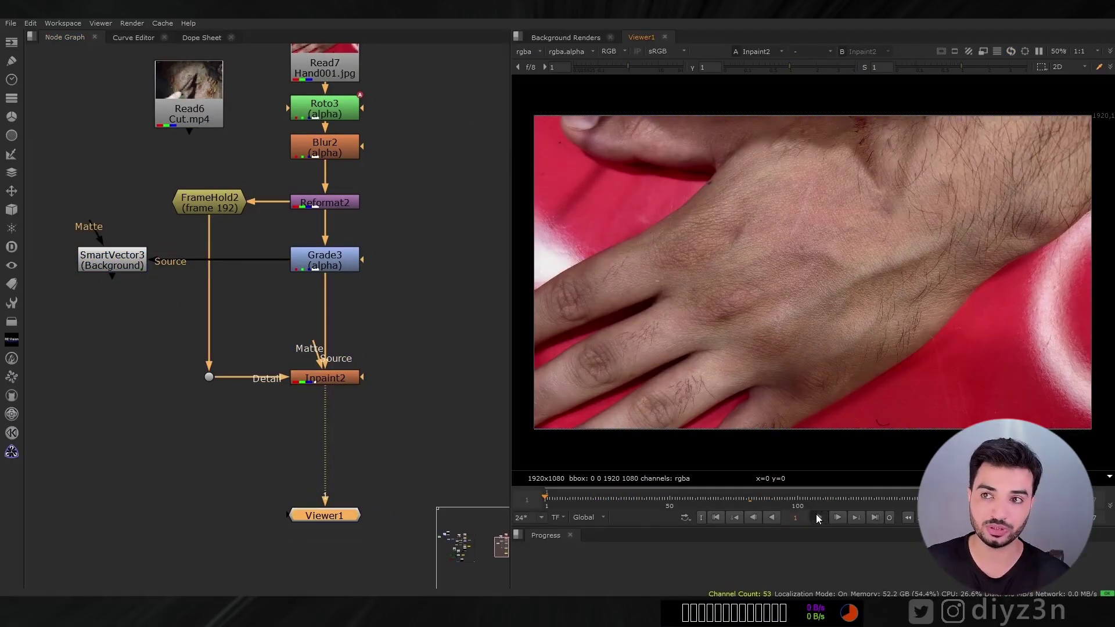
{"action": "left_click", "coordinate": [817, 516]}
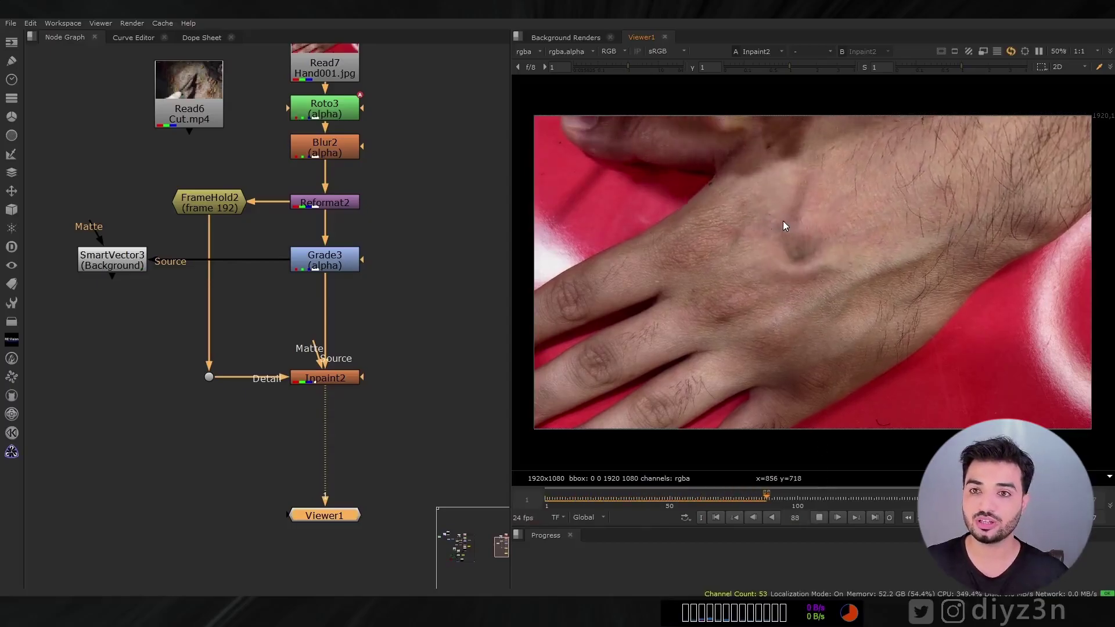
{"action": "left_click", "coordinate": [819, 517]}
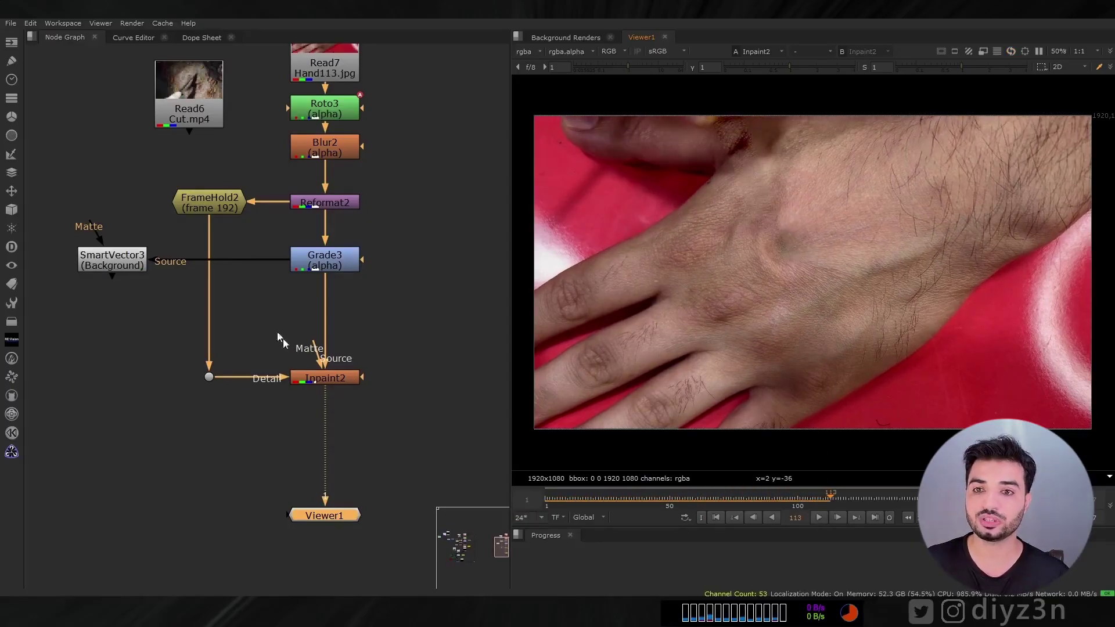
{"action": "key", "text": "1"}
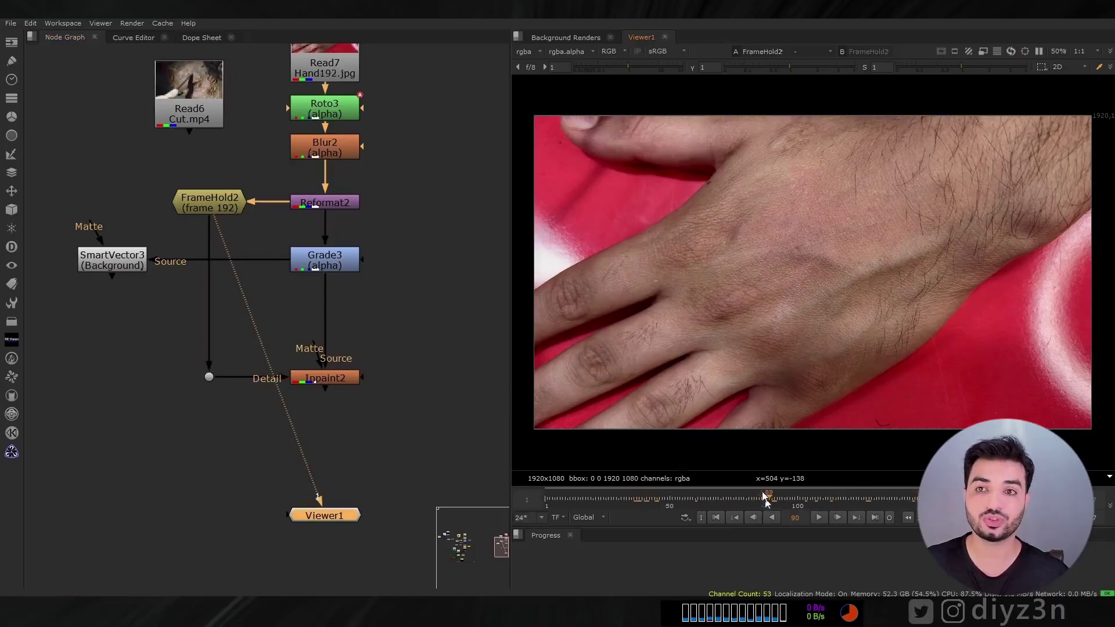
Step: Insert a VectorDistort node below the FrameHold on the Detail branch and connect its SmartVector input to the SmartVector node
{"action": "left_click", "coordinate": [202, 303]}
{"action": "key", "text": "Tab"}
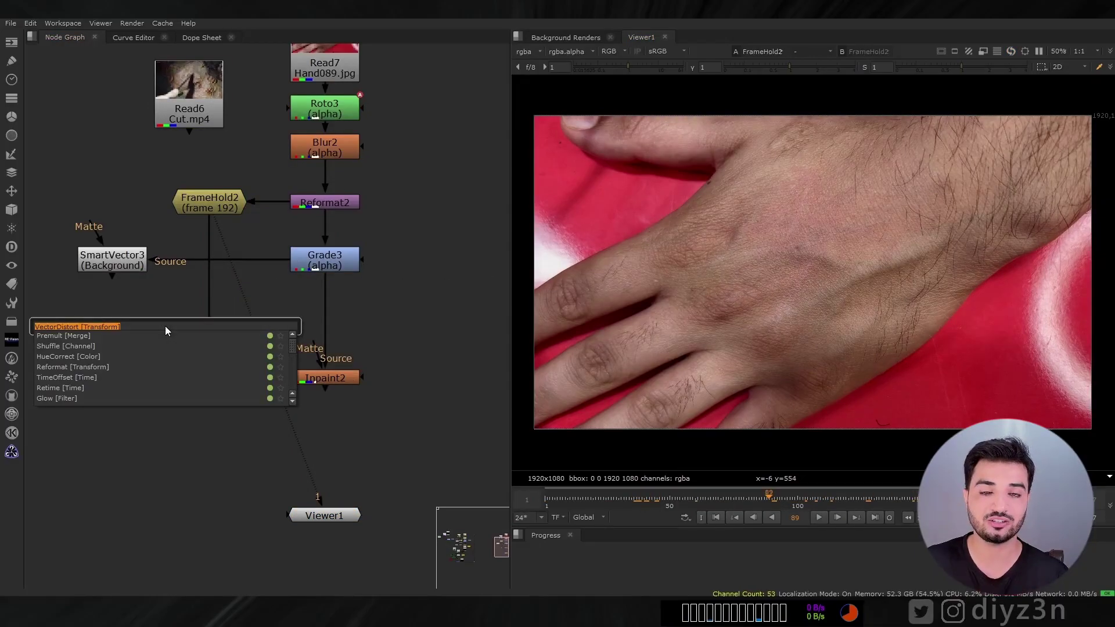
{"action": "type", "text": "dis"}
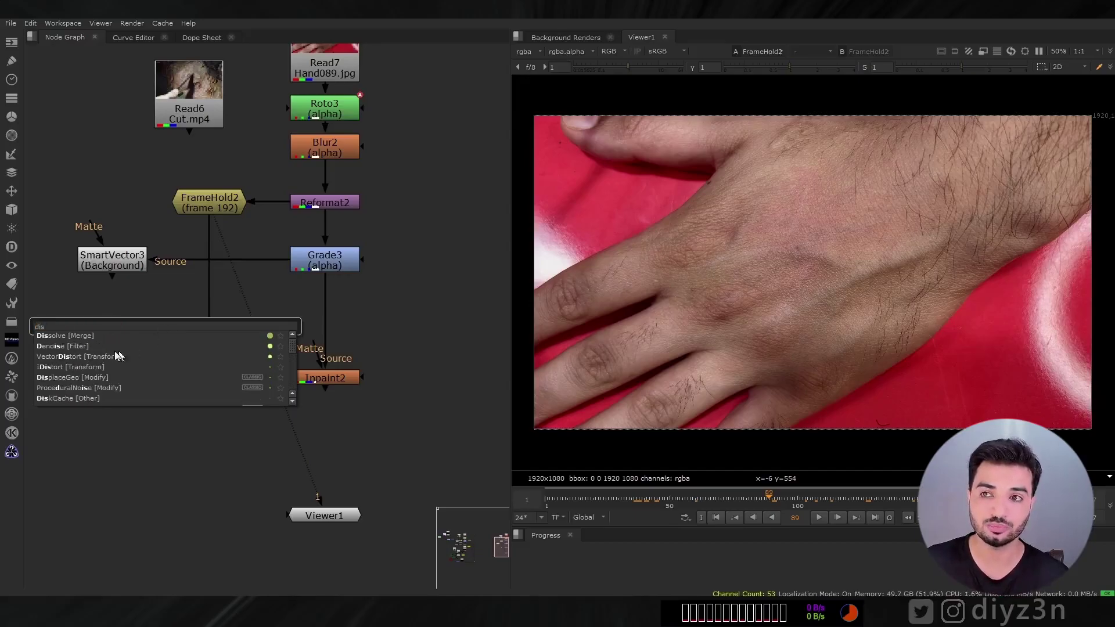
{"action": "left_click", "coordinate": [85, 357]}
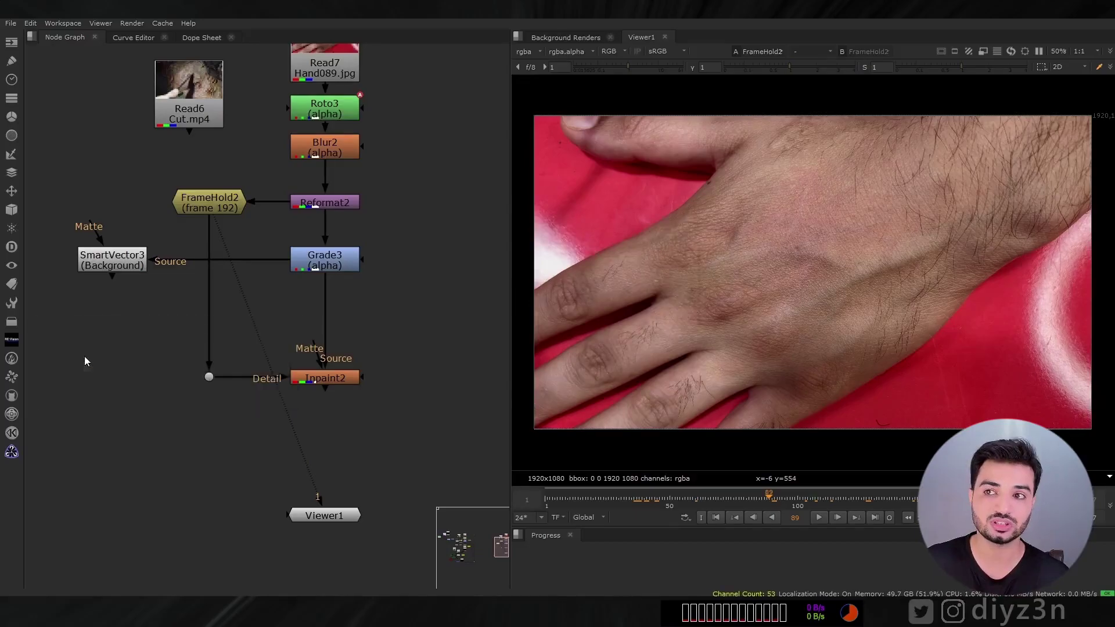
{"action": "left_click", "coordinate": [650, 436]}
{"action": "left_click_drag", "start_coordinate": [169, 327], "coordinate": [210, 318]}
{"action": "left_click_drag", "start_coordinate": [210, 232], "coordinate": [114, 256]}
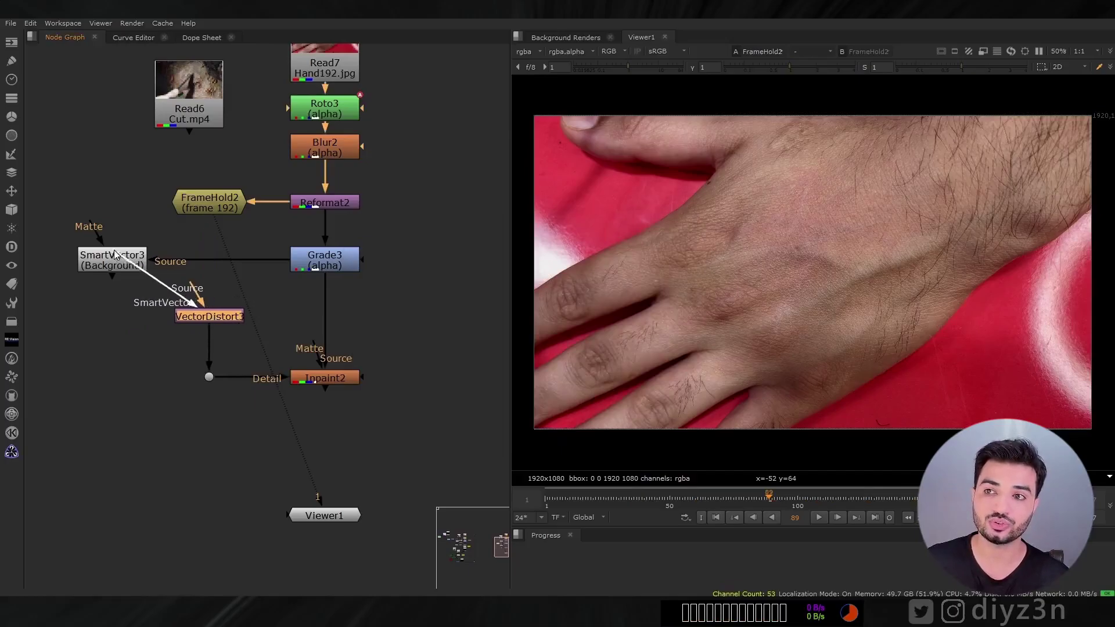
Step: Set the VectorDistort's reference frame to the timeline's first frame and play back the warped result
{"action": "double_click", "coordinate": [207, 318]}
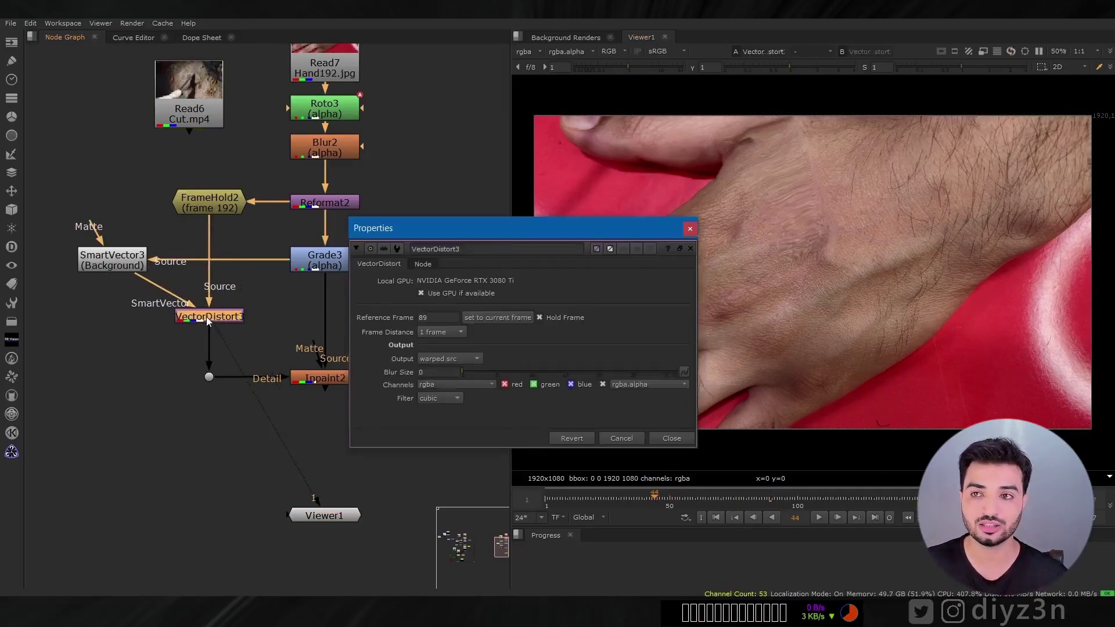
{"action": "left_click", "coordinate": [715, 518]}
{"action": "left_click", "coordinate": [497, 318]}
{"action": "left_click", "coordinate": [672, 438]}
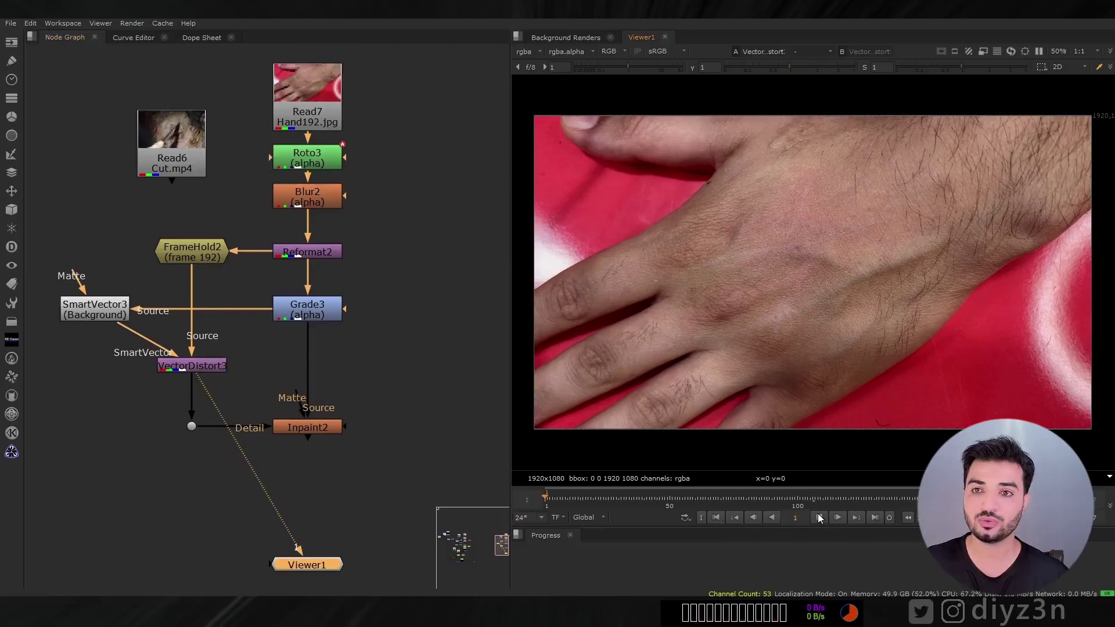
{"action": "left_click", "coordinate": [817, 515]}
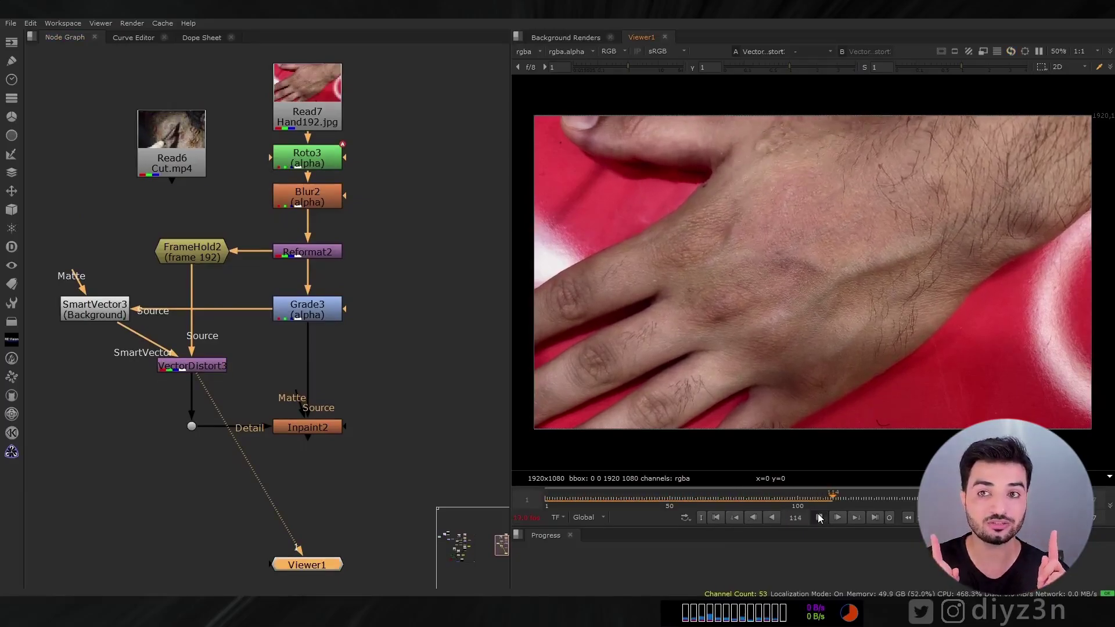
Step: Compare the warped VectorDistort result with the original Grade footage at several frames
{"action": "left_click", "coordinate": [819, 517]}
{"action": "key", "text": "1"}
{"action": "mouse_move", "coordinate": [728, 497]}
{"action": "left_mouse_down"}
{"action": "mouse_move", "coordinate": [751, 504]}
{"action": "mouse_move", "coordinate": [742, 508]}
{"action": "left_mouse_up"}
{"action": "middle_click_drag", "start_coordinate": [772, 194], "coordinate": [804, 211], "text": "alt"}
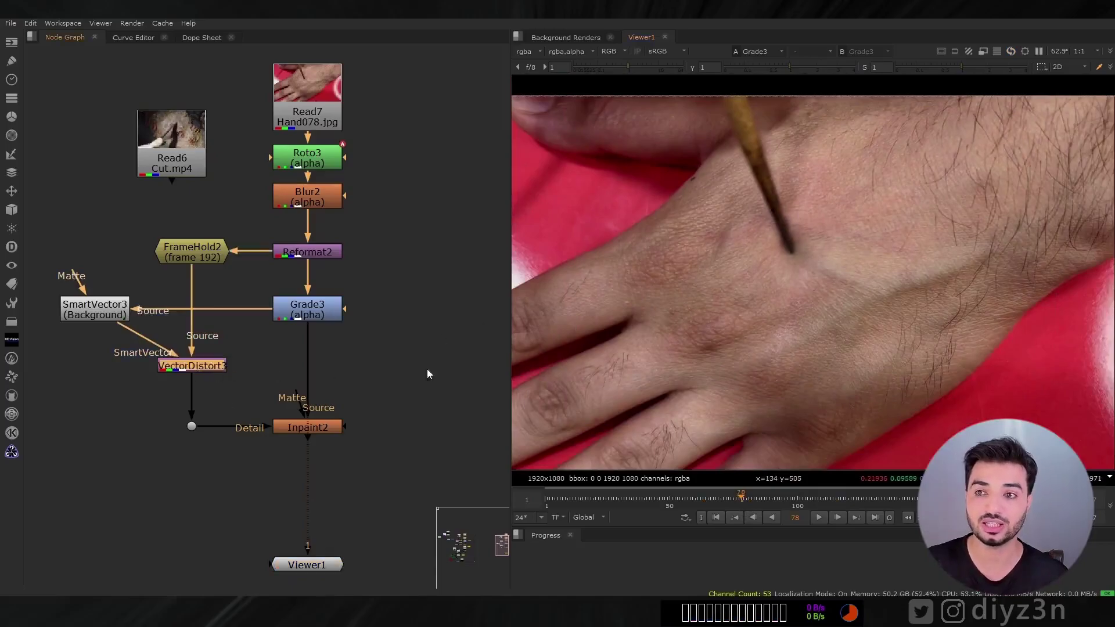
{"action": "key", "text": "1"}
{"action": "scroll", "coordinate": [743, 360], "scroll_direction": "up", "scroll_amount": 2}
{"action": "left_click_drag", "start_coordinate": [697, 504], "coordinate": [764, 500]}
Step: Add a VectorToMotion node below the SmartVector and connect its input to the SmartVector node
{"action": "middle_click_drag", "start_coordinate": [158, 414], "coordinate": [212, 411]}
{"action": "left_click", "coordinate": [147, 399]}
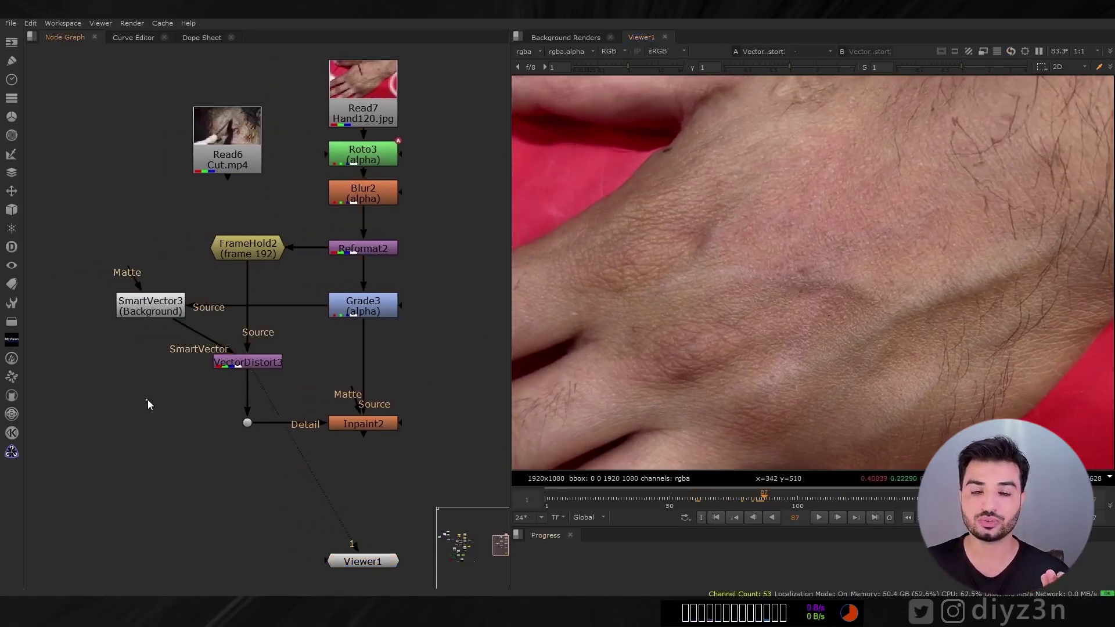
{"action": "key", "text": "Tab"}
{"action": "type", "text": "vector"}
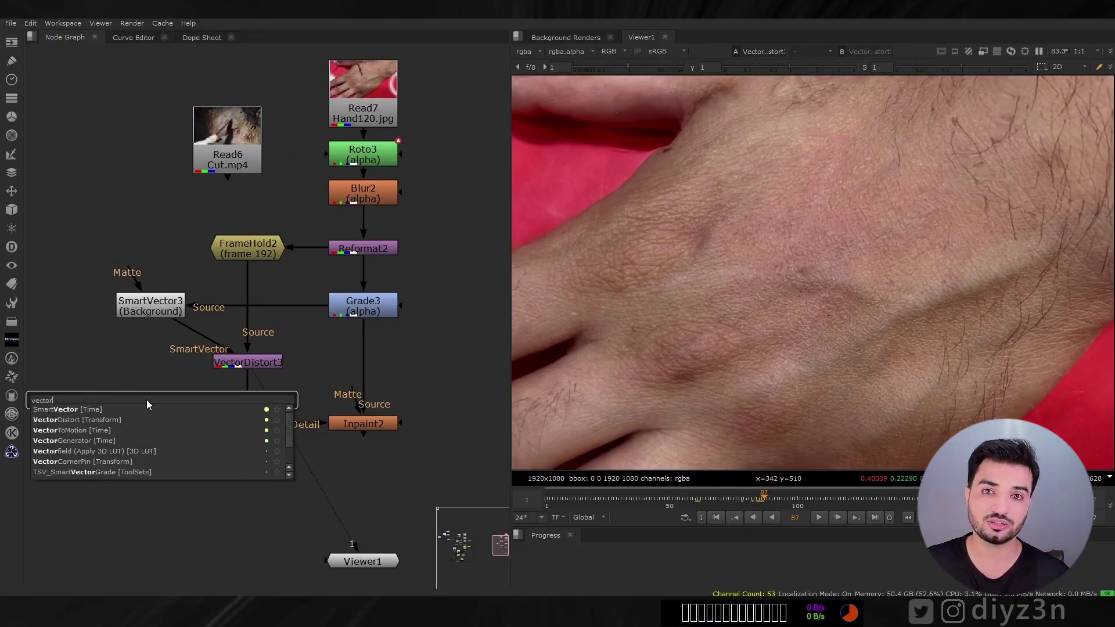
{"action": "left_click", "coordinate": [78, 431]}
{"action": "left_click", "coordinate": [519, 507]}
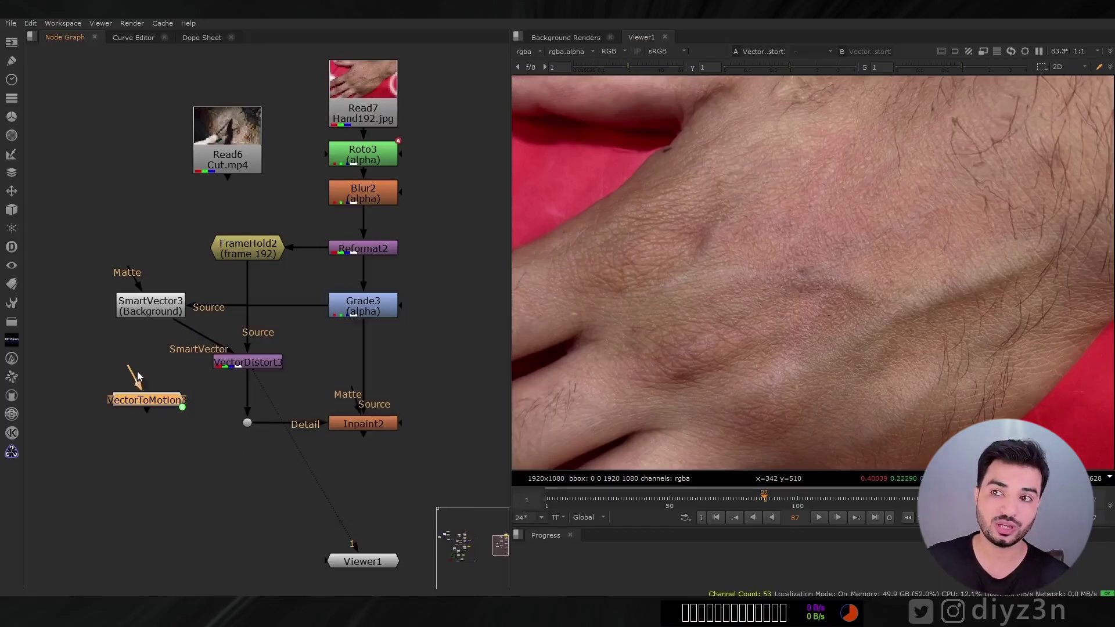
Step: View the VectorToMotion output in the forward and backward channels, then return the viewer to rgba
{"action": "key", "text": "1"}
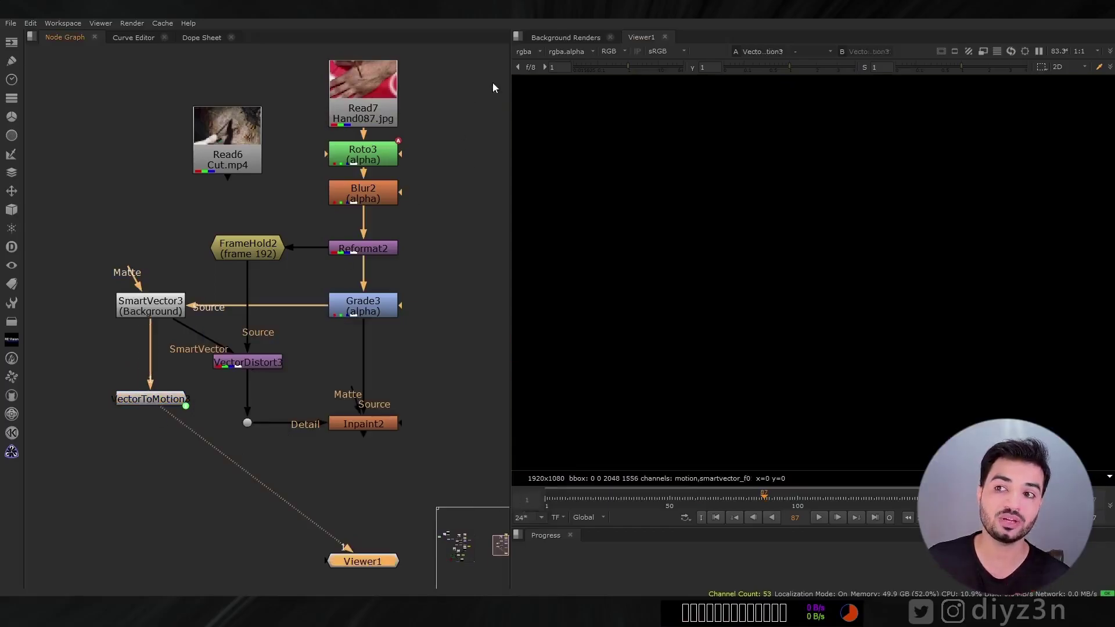
{"action": "left_click", "coordinate": [525, 52]}
{"action": "left_click", "coordinate": [557, 125]}
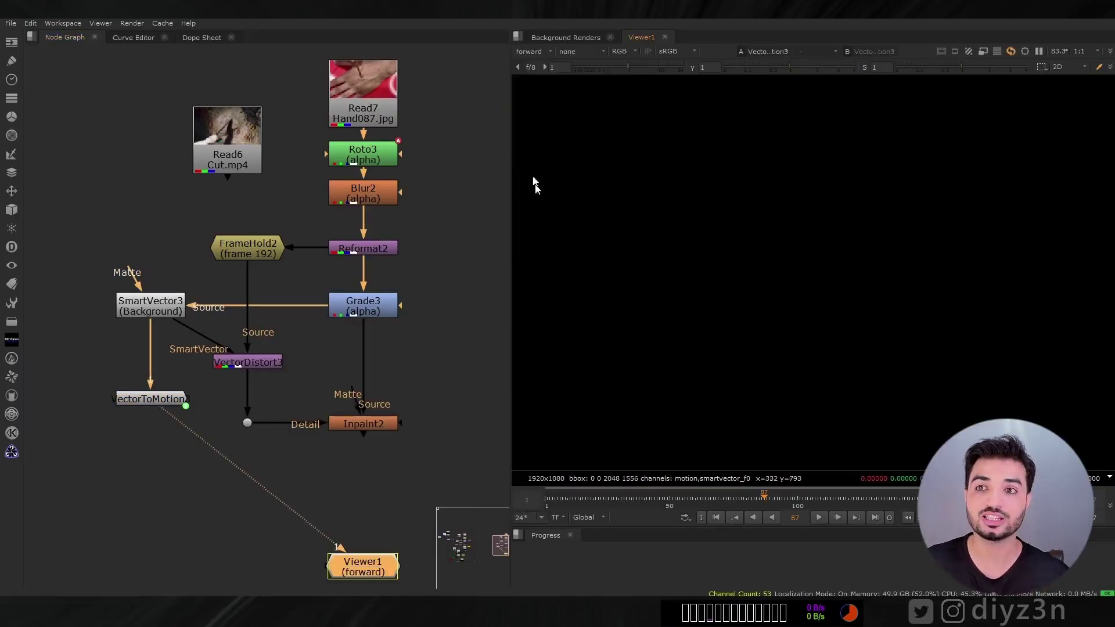
{"action": "scroll", "coordinate": [825, 274], "scroll_direction": "down", "scroll_amount": 2}
{"action": "scroll", "coordinate": [823, 269], "scroll_direction": "up", "scroll_amount": 1}
{"action": "left_click", "coordinate": [528, 52]}
{"action": "left_click", "coordinate": [557, 137]}
{"action": "left_click", "coordinate": [531, 53]}
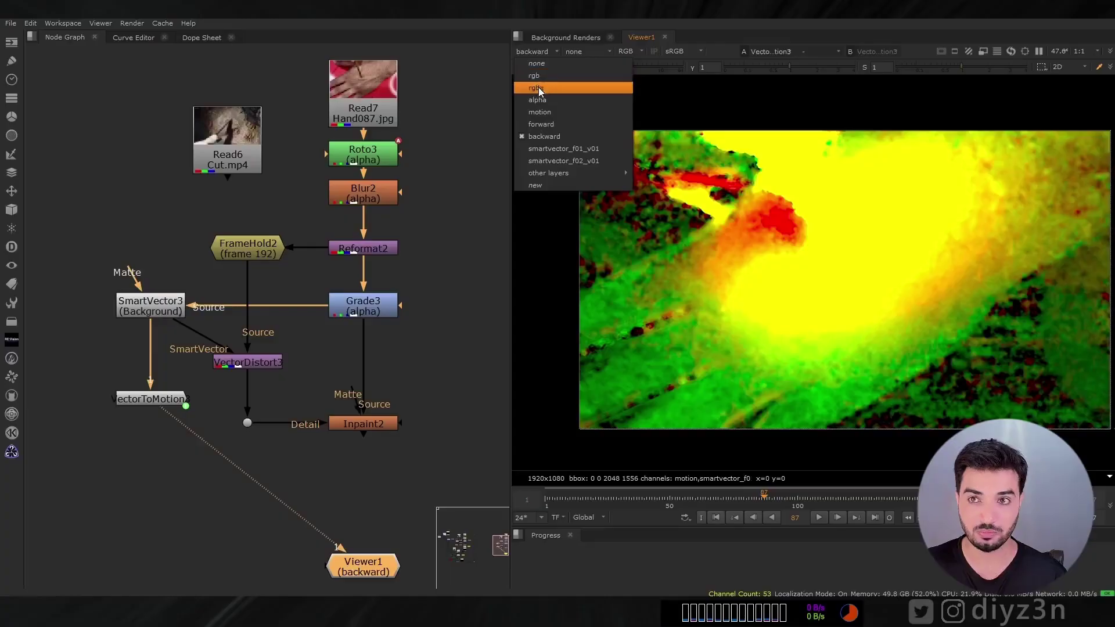
{"action": "left_click", "coordinate": [546, 116]}
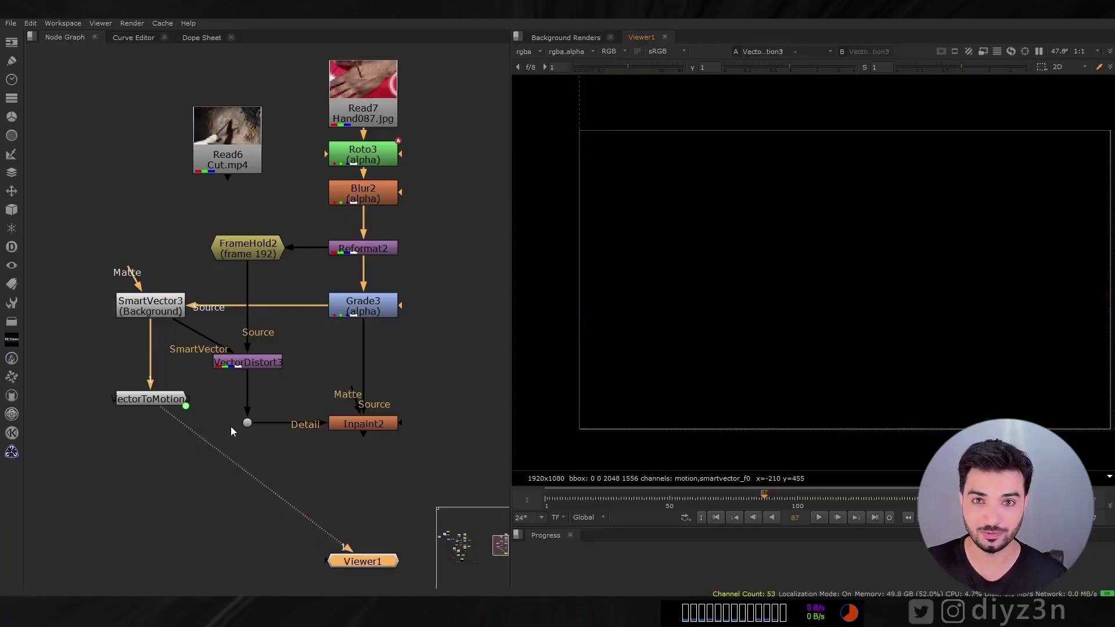
Step: Insert a MotionBlur node between the VectorDistort and the Inpaint's Detail input, and connect its BgVecs and FgVecs inputs to VectorToMotion
{"action": "key", "text": "Tab"}
{"action": "type", "text": "motion"}
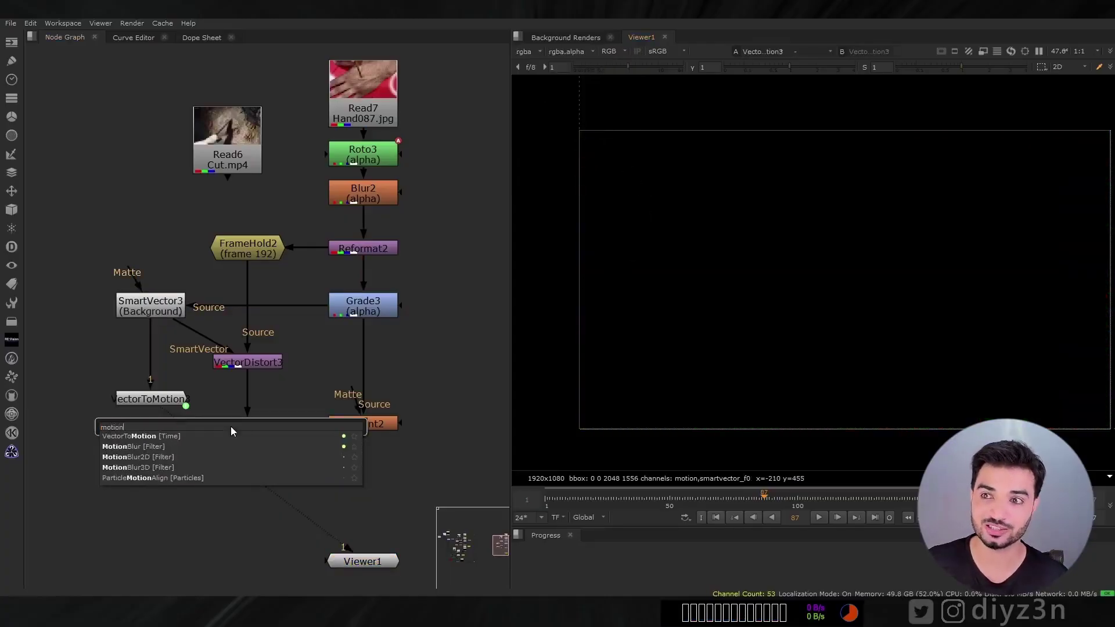
{"action": "left_click", "coordinate": [145, 448]}
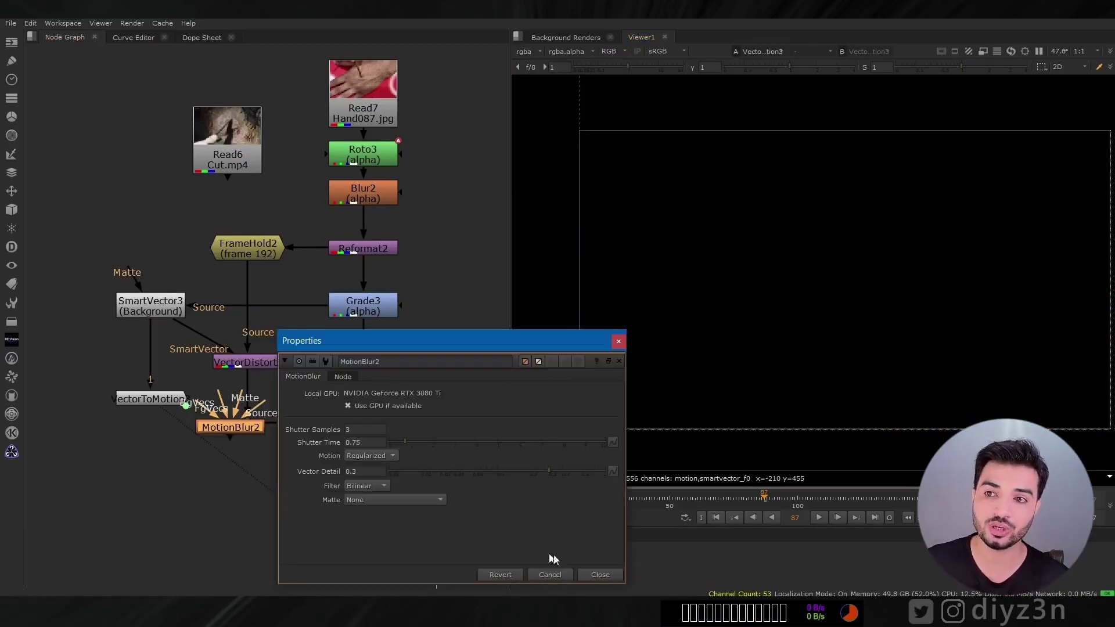
{"action": "left_click", "coordinate": [601, 576]}
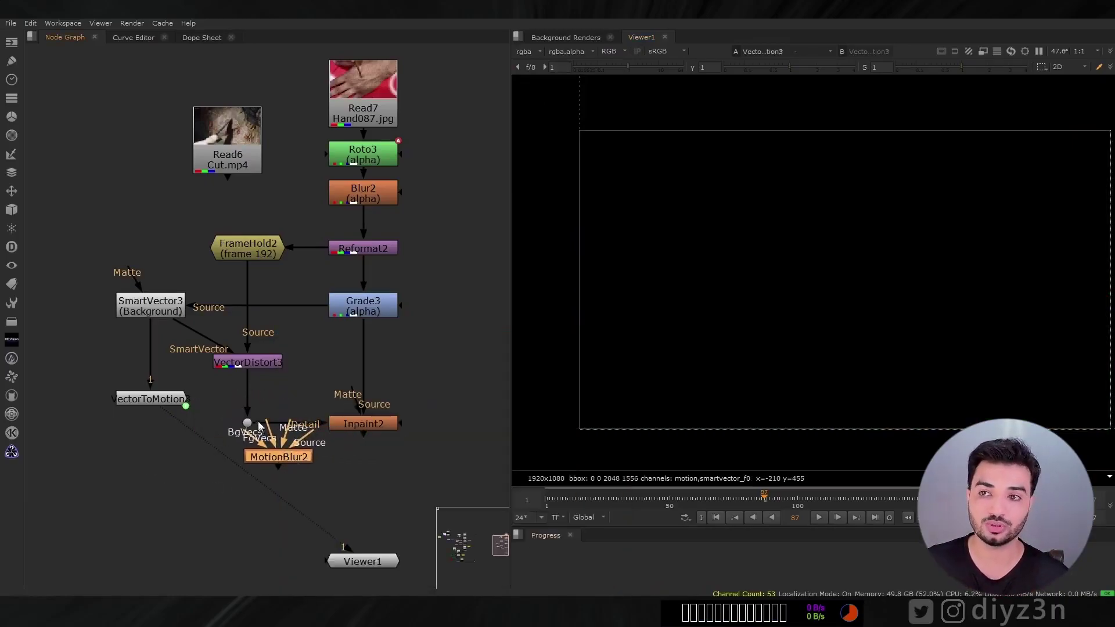
{"action": "left_click_drag", "start_coordinate": [283, 458], "coordinate": [250, 418]}
{"action": "key", "text": "1"}
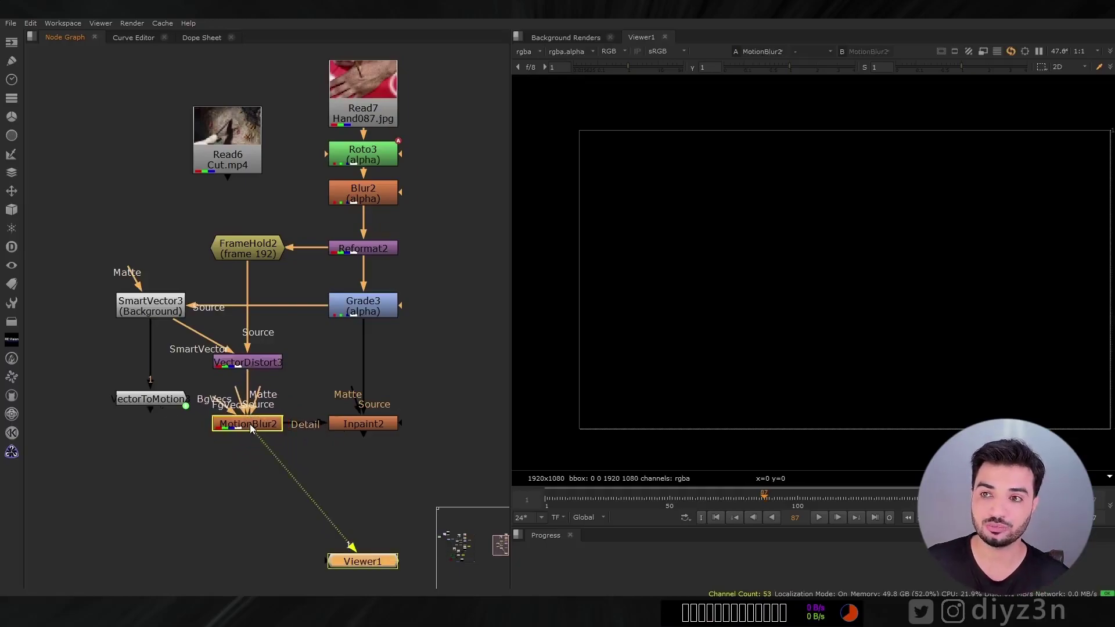
{"action": "scroll", "coordinate": [852, 252], "scroll_direction": "up", "scroll_amount": 1}
{"action": "scroll", "coordinate": [862, 255], "scroll_direction": "up", "scroll_amount": 2}
{"action": "scroll", "coordinate": [278, 371], "scroll_direction": "up", "scroll_amount": 2}
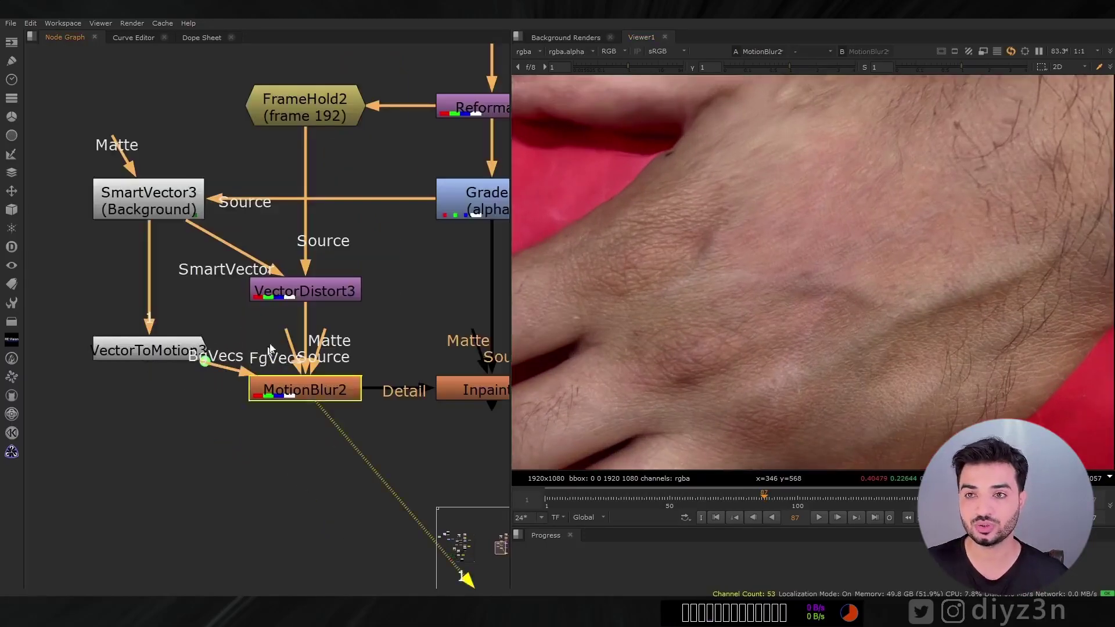
Step: Adjust the MotionBlur's shutter settings, trying a Shutter Time of 5.8
{"action": "double_click", "coordinate": [300, 393]}
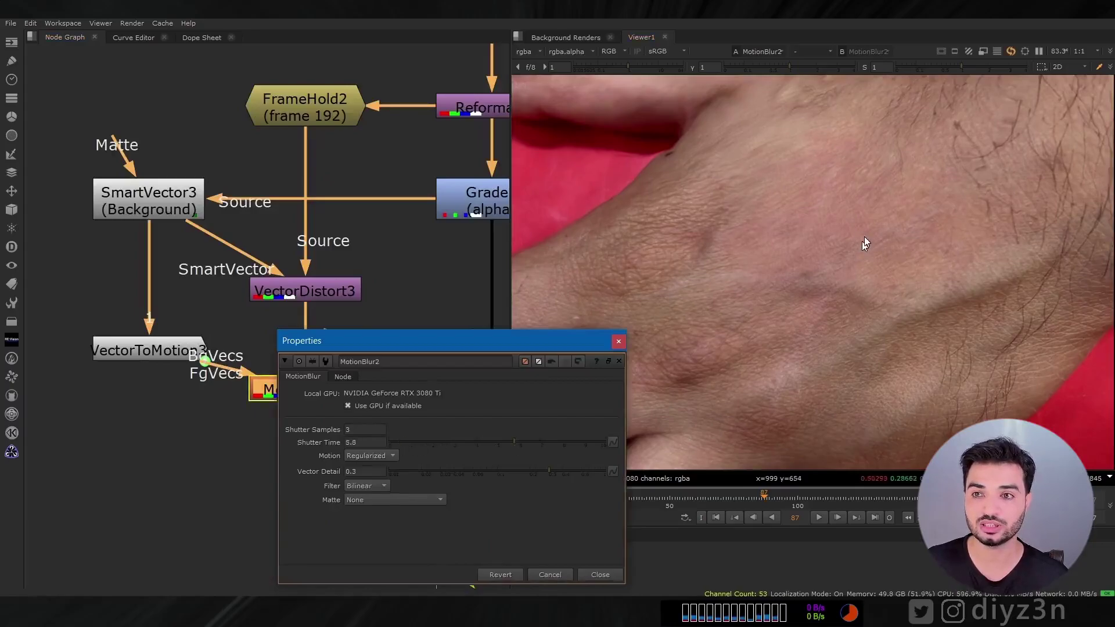
{"action": "left_click", "coordinate": [358, 429]}
{"action": "left_click", "coordinate": [618, 341]}
{"action": "double_click", "coordinate": [292, 392]}
{"action": "left_click", "coordinate": [361, 441]}
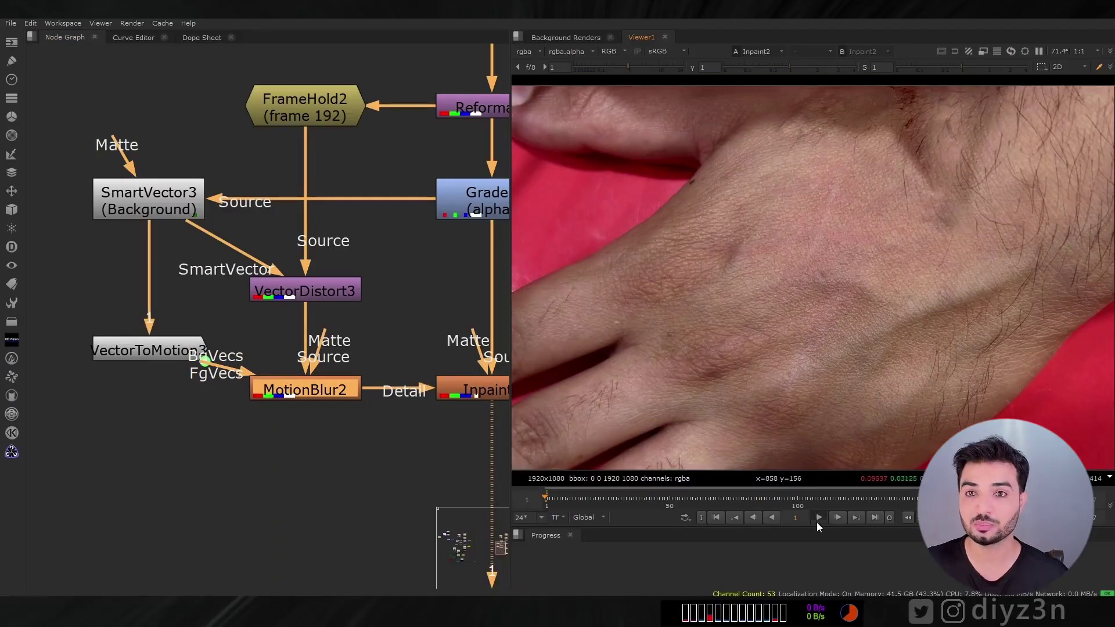
Step: Play back the Inpaint result with the motion-blurred detail from the first frame
{"action": "left_click", "coordinate": [816, 521]}
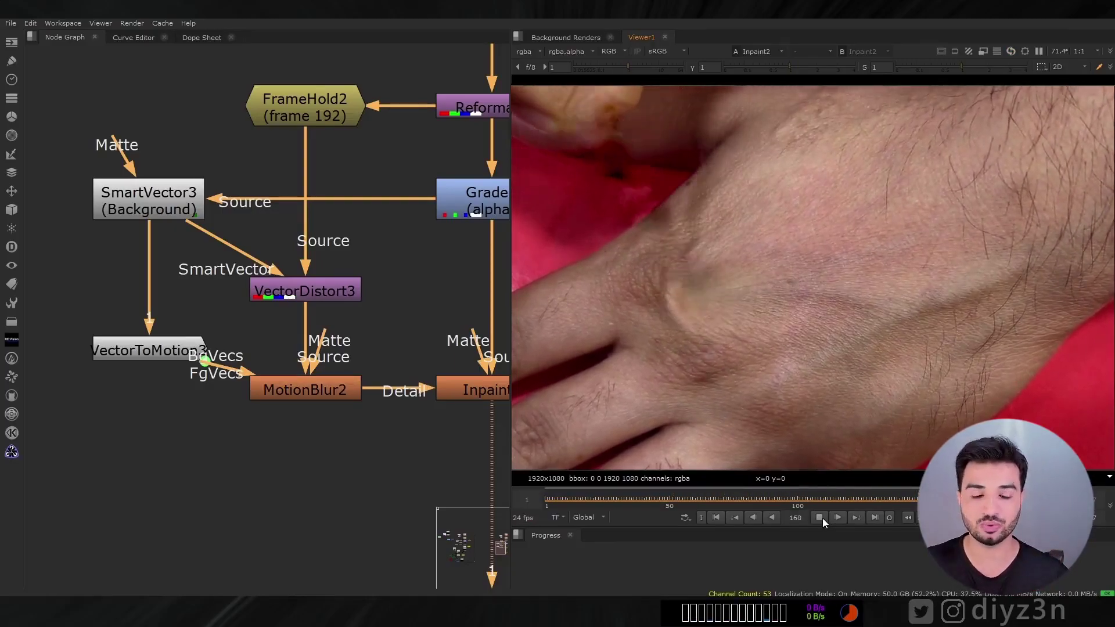
{"action": "left_click", "coordinate": [818, 516]}
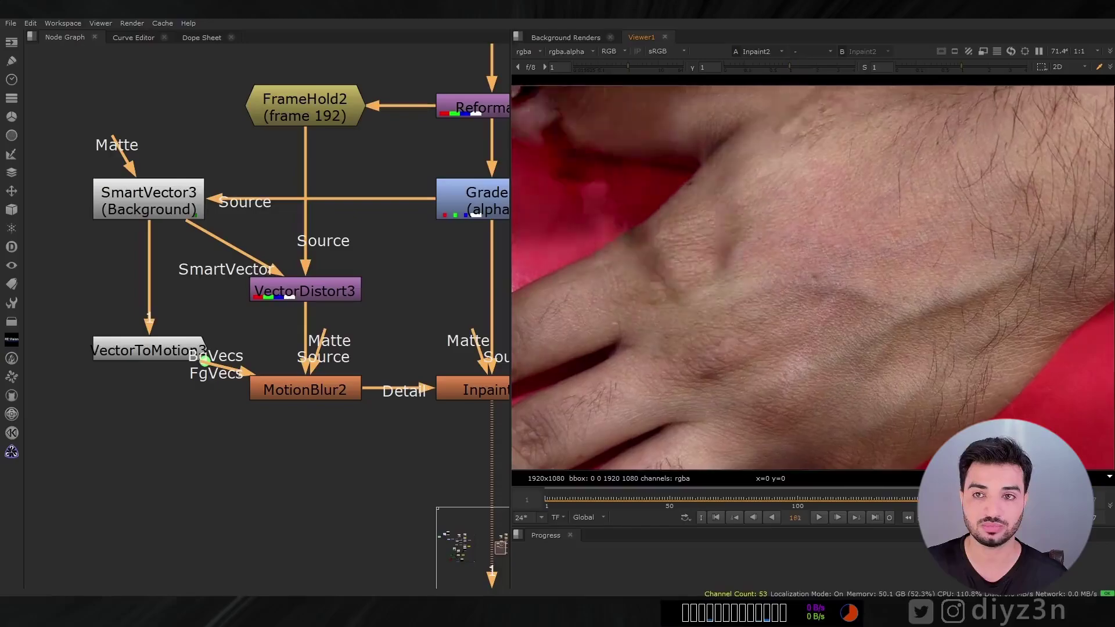
{"action": "left_click", "coordinate": [818, 516]}
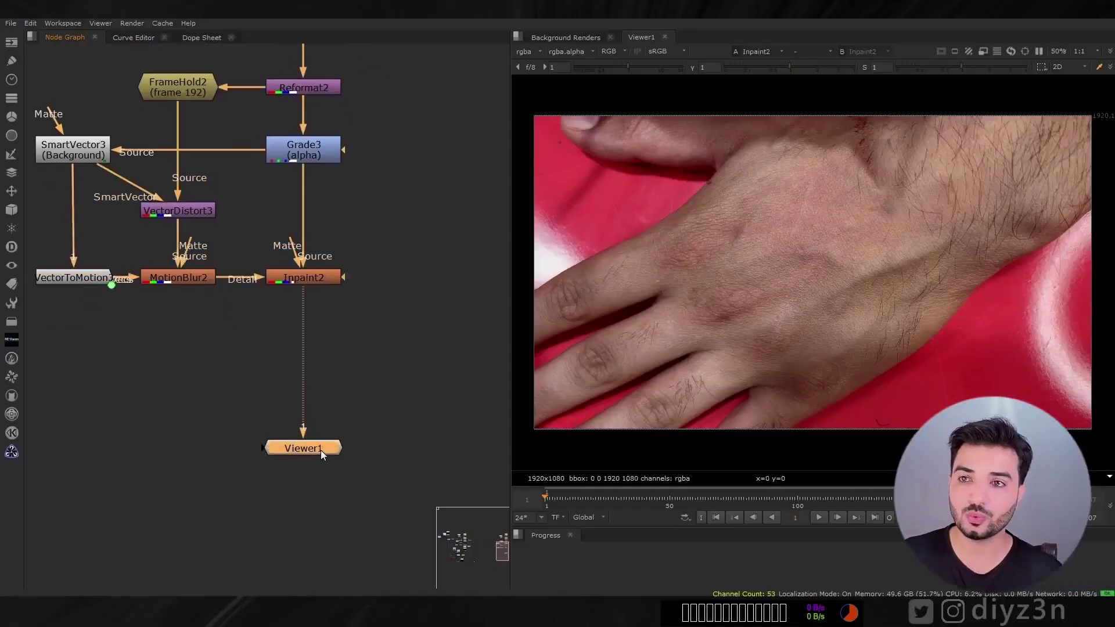
Step: Insert a second SmartVector node between the Inpaint and the viewer, and move the viewer node further down
{"action": "left_click", "coordinate": [329, 351]}
{"action": "key", "text": "Tab"}
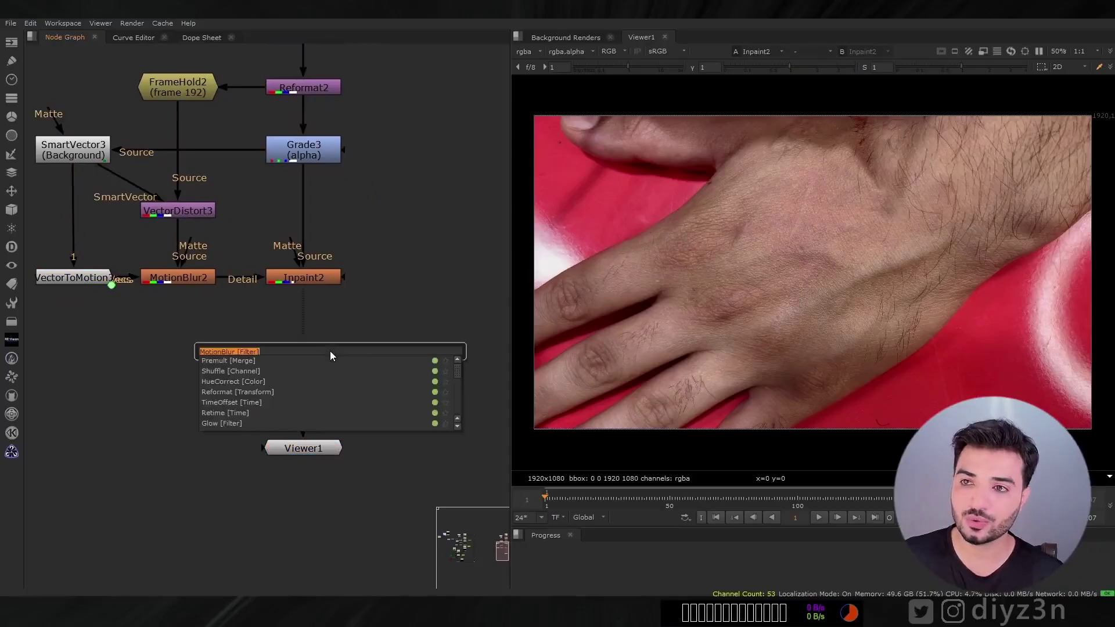
{"action": "type", "text": "smart"}
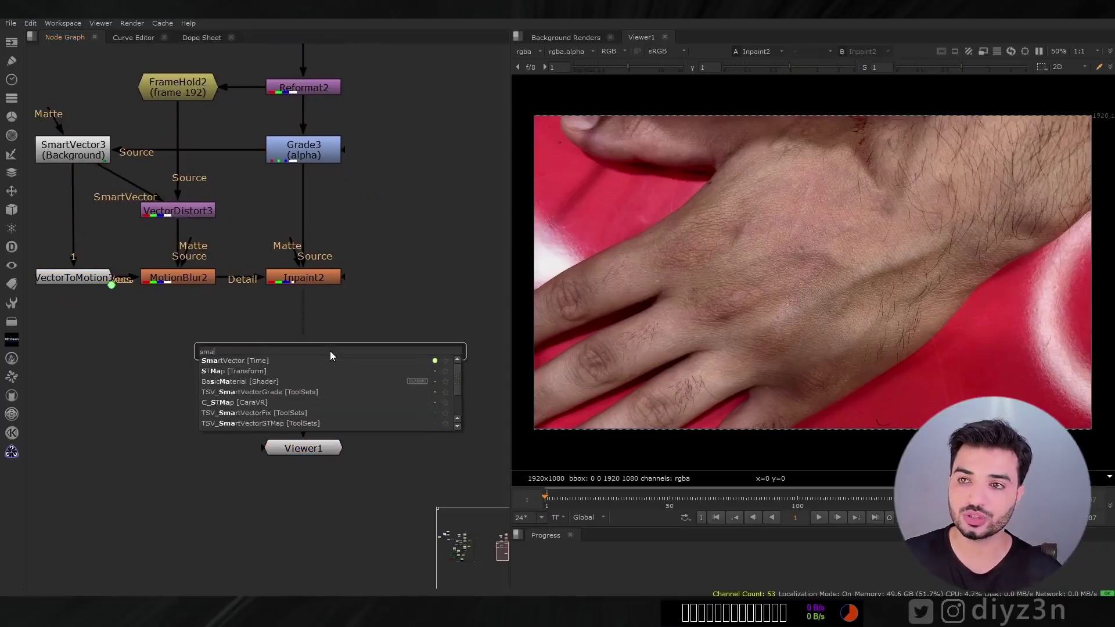
{"action": "key", "text": "Return"}
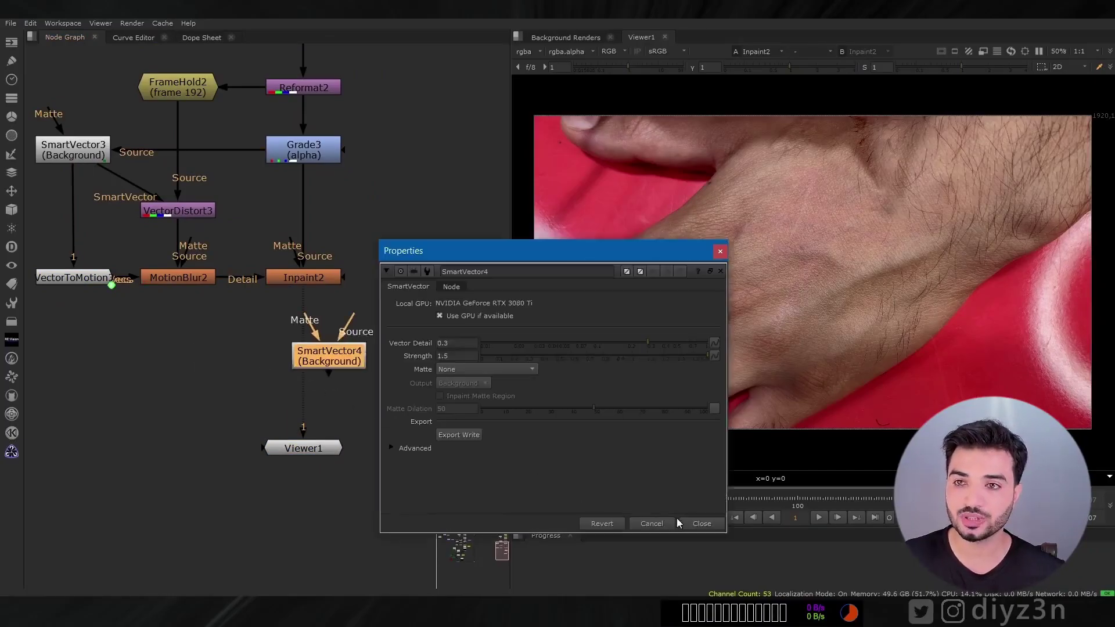
{"action": "left_click", "coordinate": [702, 523]}
{"action": "left_click_drag", "start_coordinate": [329, 356], "coordinate": [302, 349]}
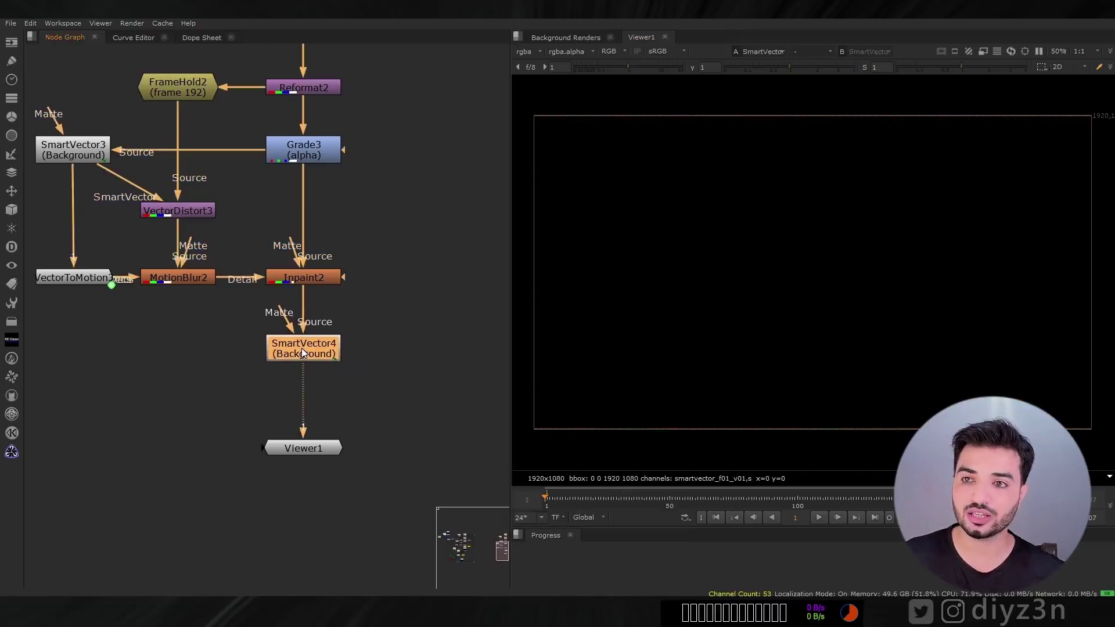
{"action": "left_click", "coordinate": [523, 52]}
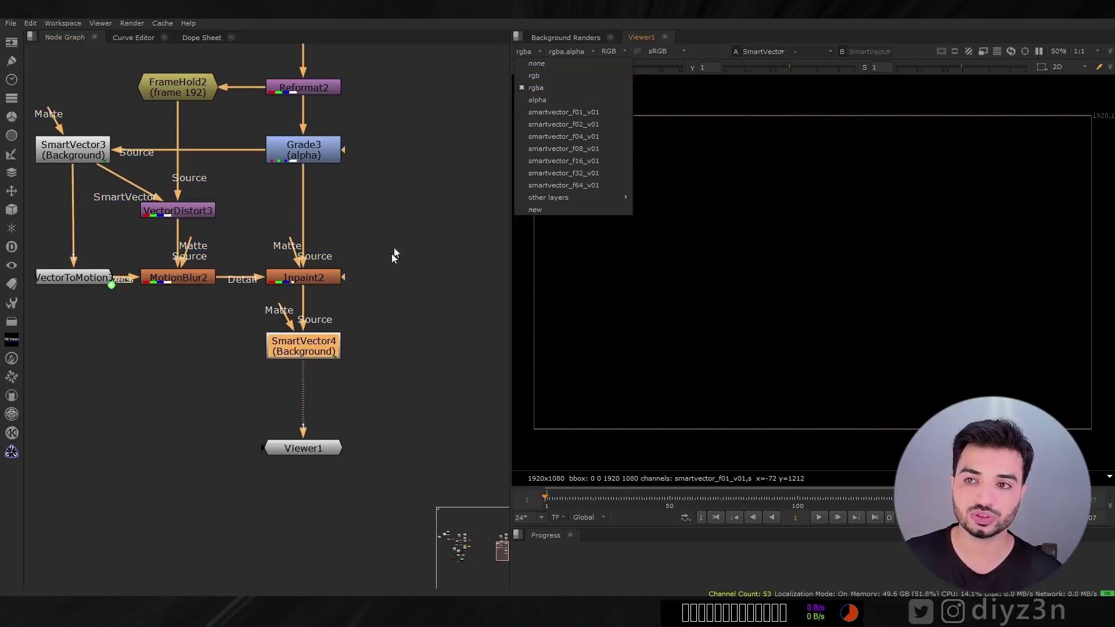
{"action": "left_click", "coordinate": [314, 443]}
{"action": "left_click_drag", "start_coordinate": [315, 448], "coordinate": [313, 499]}
Step: Create an export Write node from the new SmartVector, place it beside that node and view its output
{"action": "double_click", "coordinate": [308, 350]}
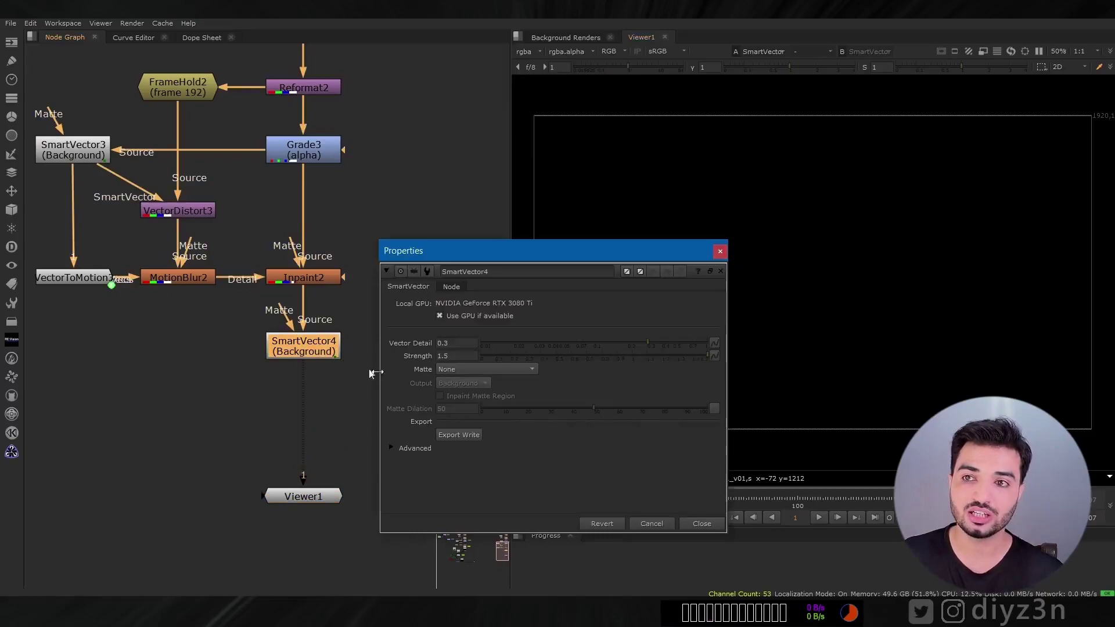
{"action": "left_click", "coordinate": [448, 435]}
{"action": "left_click", "coordinate": [702, 523]}
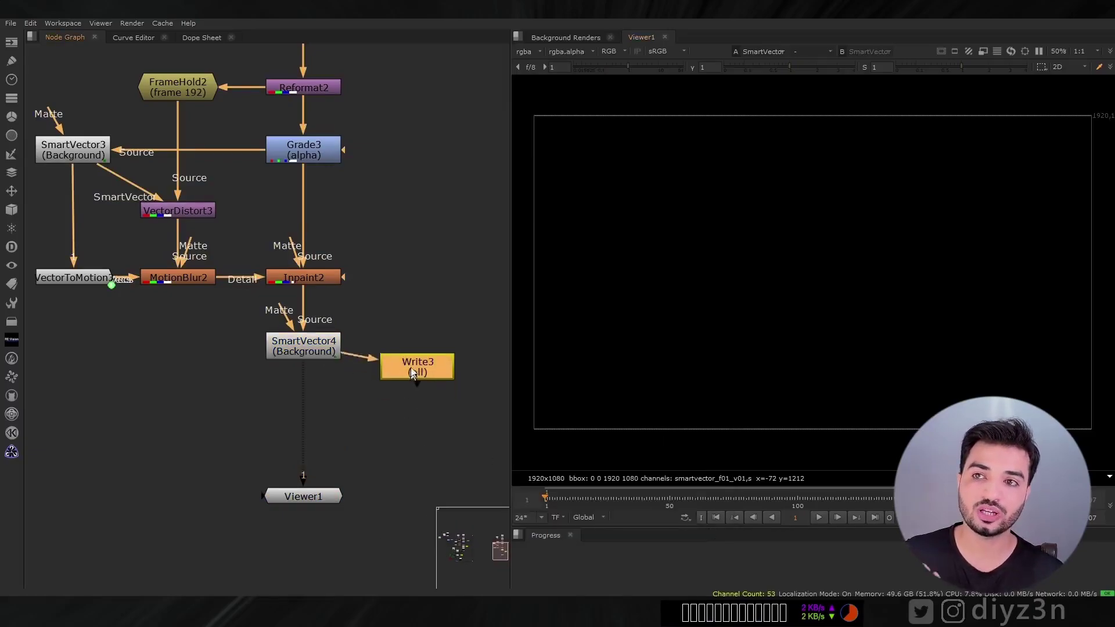
{"action": "left_click_drag", "start_coordinate": [416, 374], "coordinate": [411, 350]}
{"action": "key", "text": "1"}
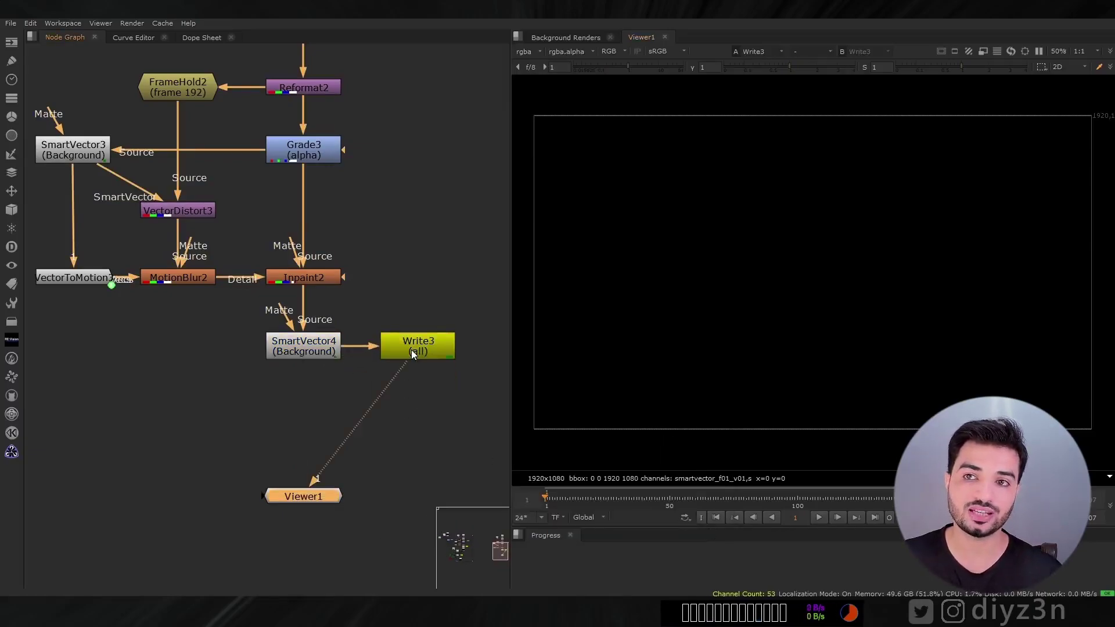
Step: Set the Write node's output file to Smart_###.exr in the Seq folder and render the vectors
{"action": "double_click", "coordinate": [411, 350]}
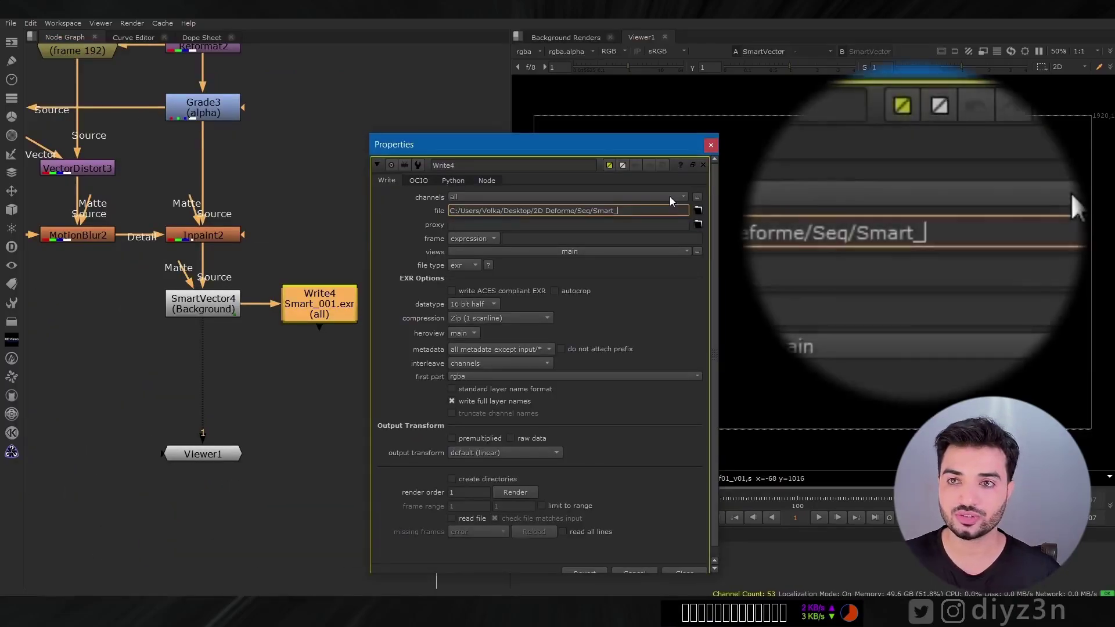
{"action": "type", "text": "###.ex"}
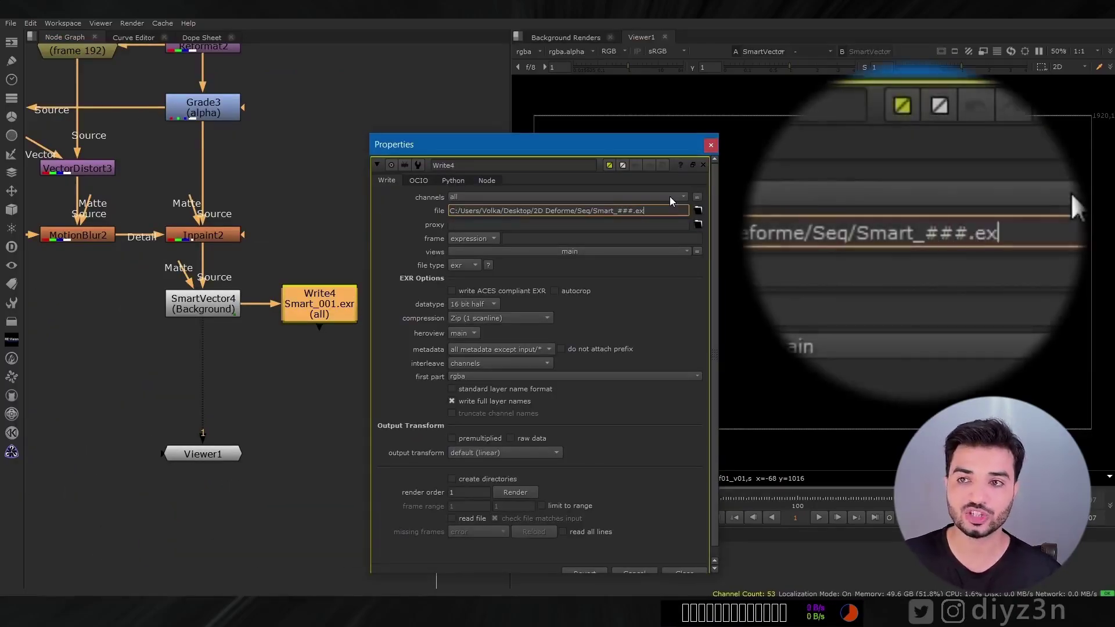
{"action": "type", "text": "r"}
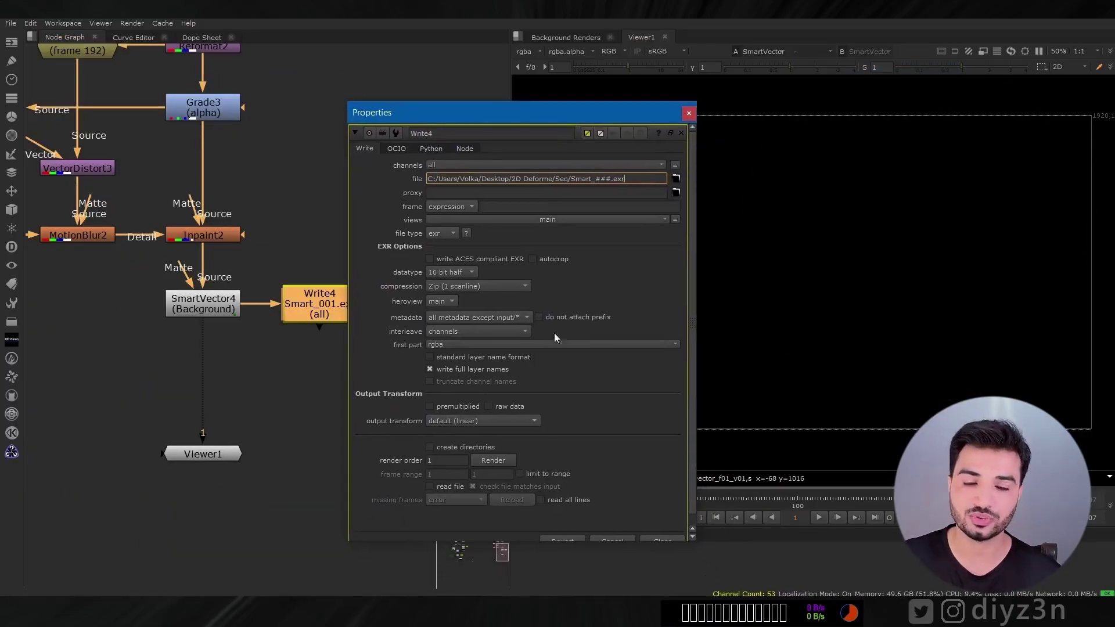
{"action": "left_click", "coordinate": [493, 460]}
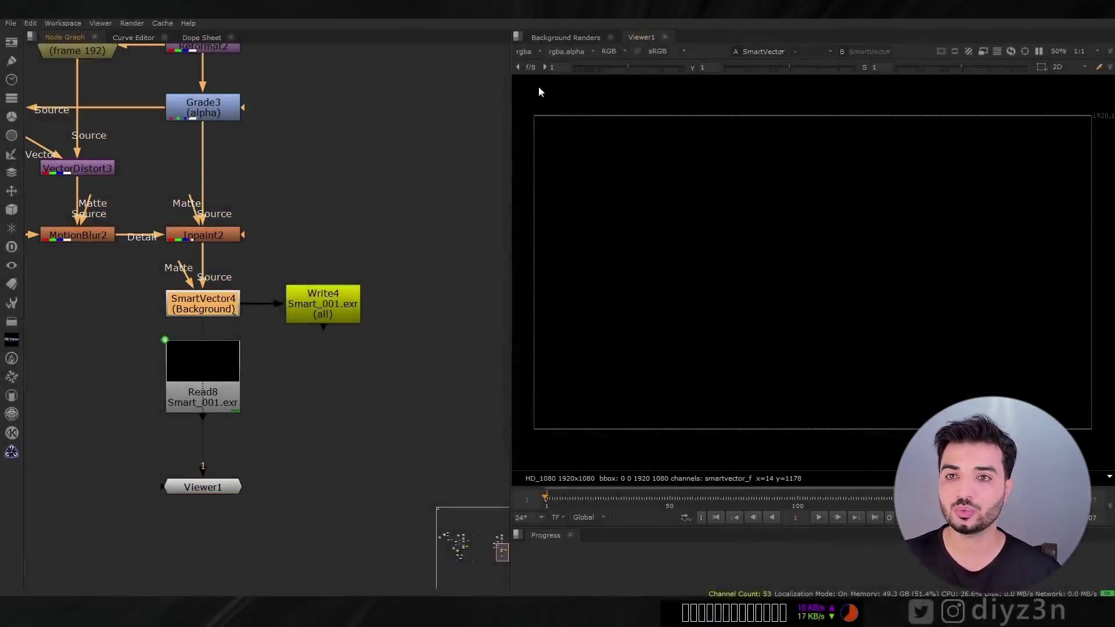
Step: View the new SmartVector's output in the smartvector_f01_v01 channels at frames 39 and 71
{"action": "left_click", "coordinate": [524, 51]}
{"action": "left_click", "coordinate": [557, 116]}
{"action": "left_click", "coordinate": [641, 506]}
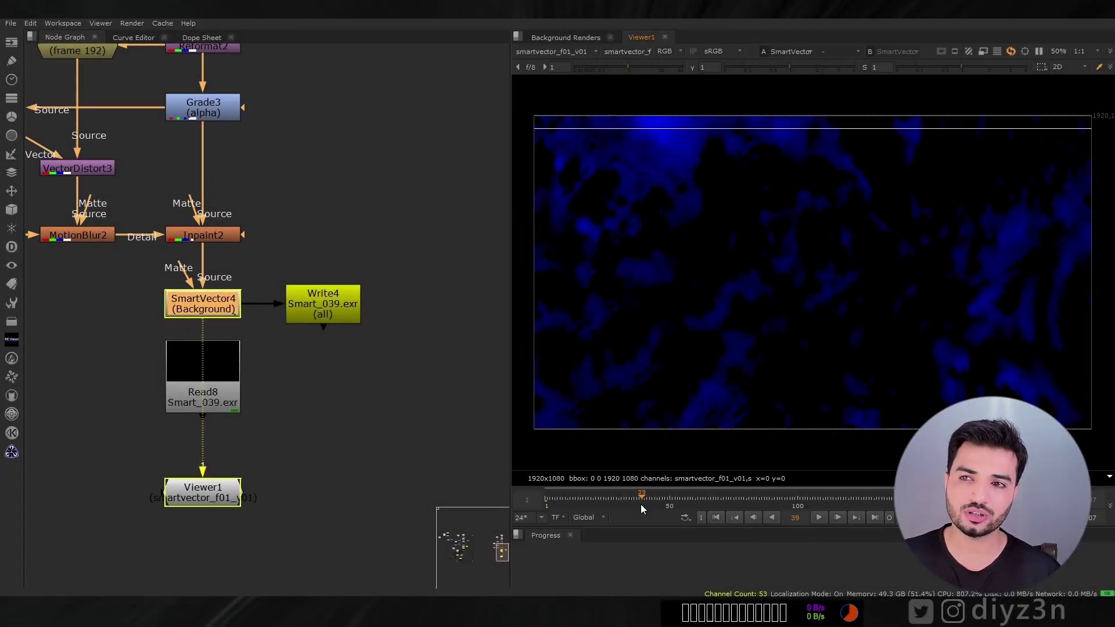
{"action": "left_click", "coordinate": [724, 503]}
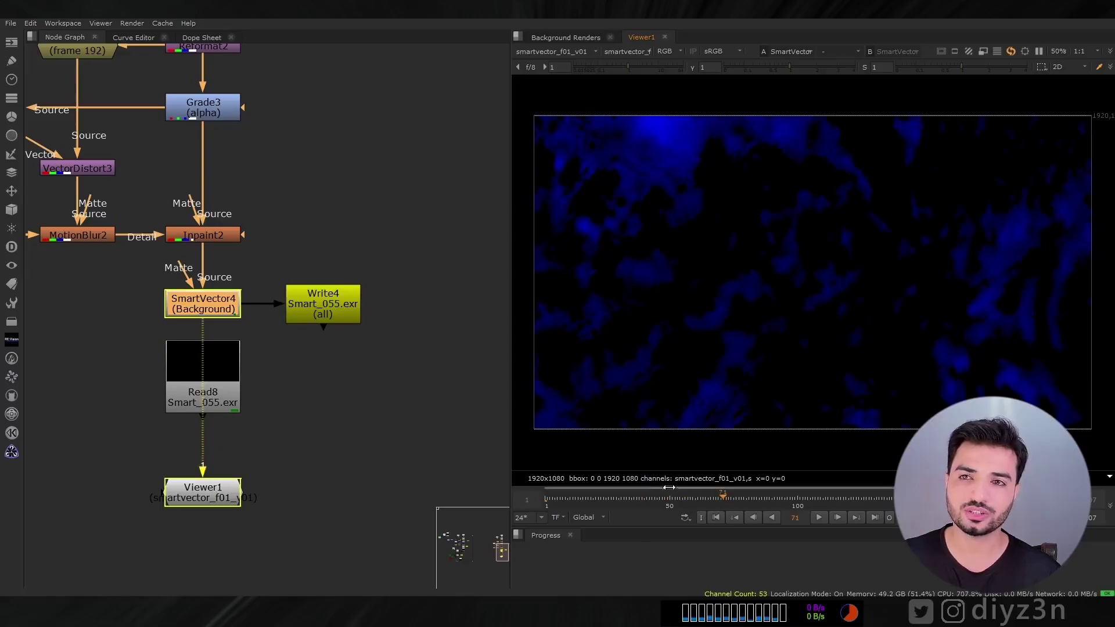
Step: Move the Smart sequence's Read node below the Write node, and expand the Advanced settings of the SmartVector under the Inpaint
{"action": "left_click_drag", "start_coordinate": [204, 394], "coordinate": [309, 408]}
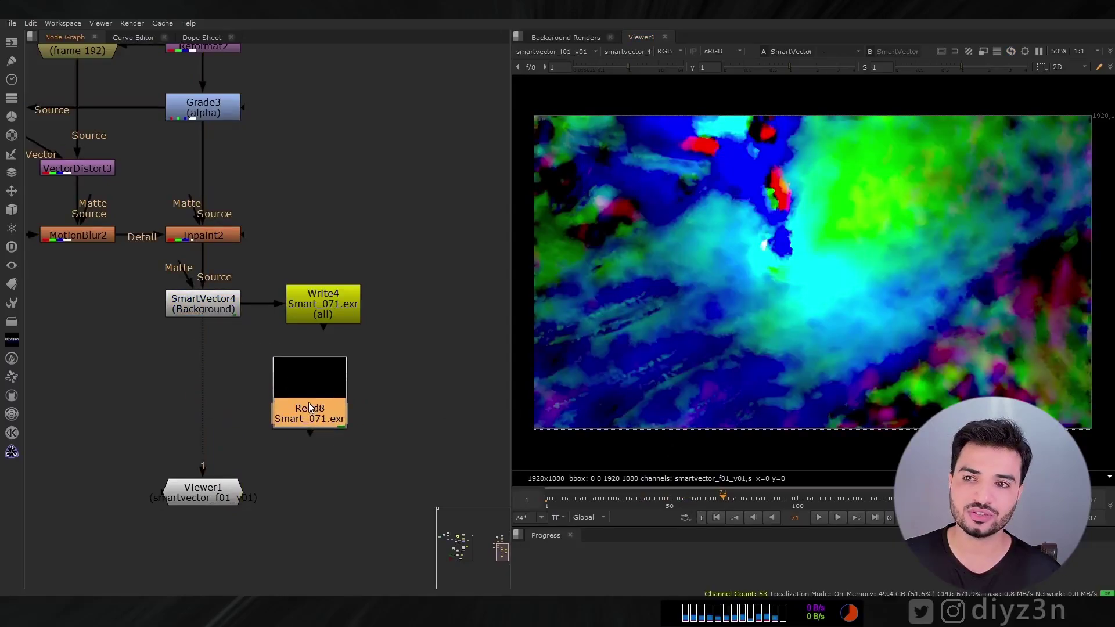
{"action": "double_click", "coordinate": [199, 301]}
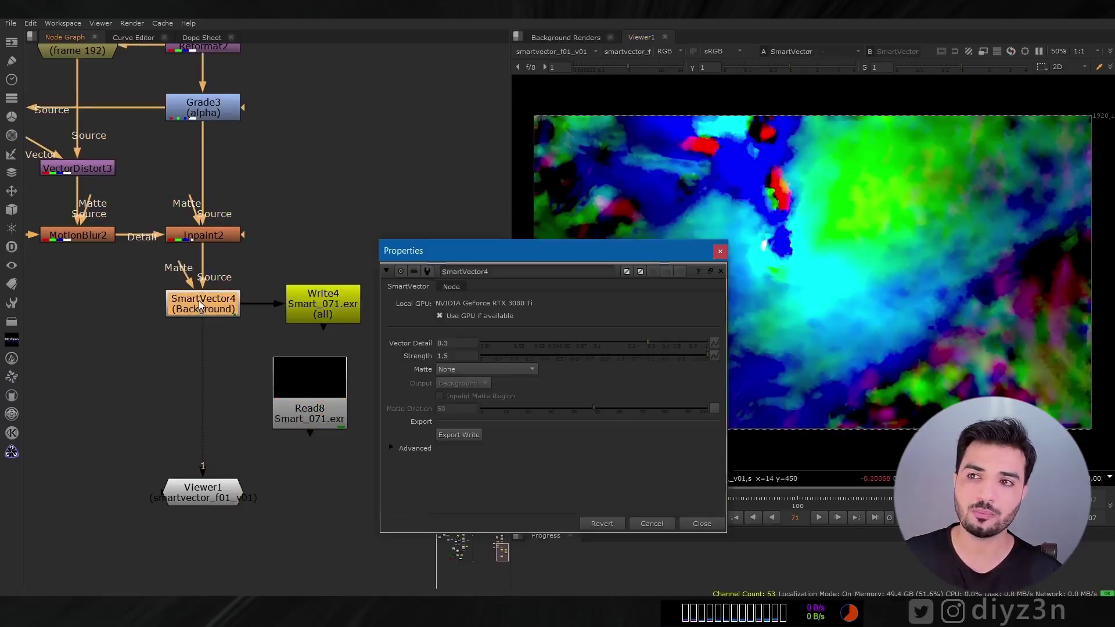
{"action": "left_click", "coordinate": [399, 450]}
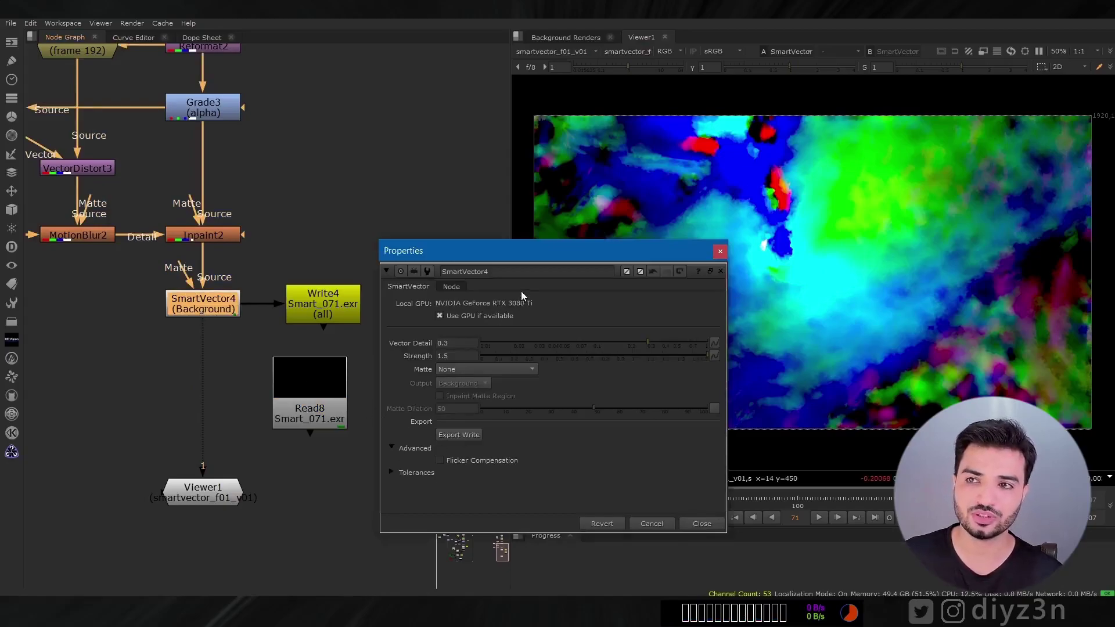
Step: Set the SmartVector's matte to Source Alpha and enable Inpaint Matte Region
{"action": "left_click_drag", "start_coordinate": [453, 251], "coordinate": [242, 225]}
{"action": "left_click", "coordinate": [256, 342]}
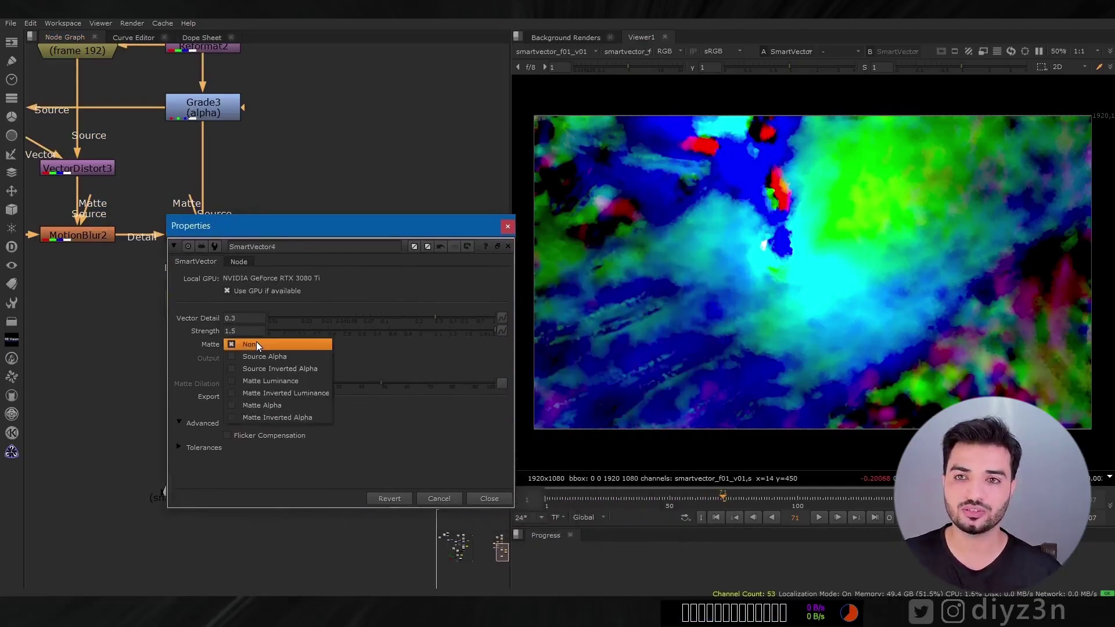
{"action": "left_click", "coordinate": [259, 354]}
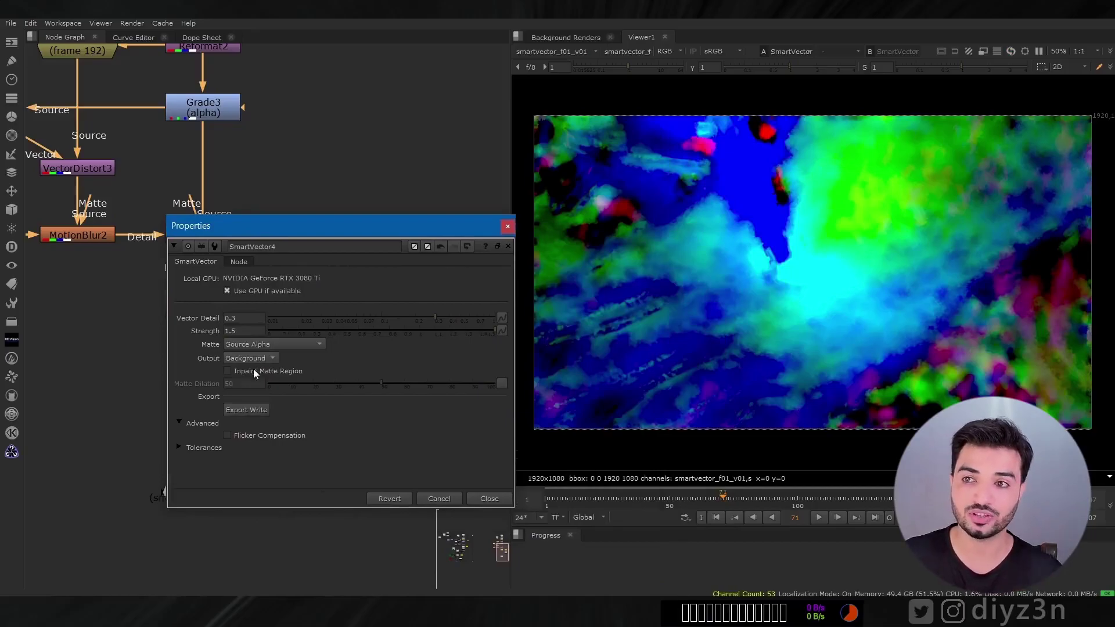
{"action": "left_click", "coordinate": [254, 369]}
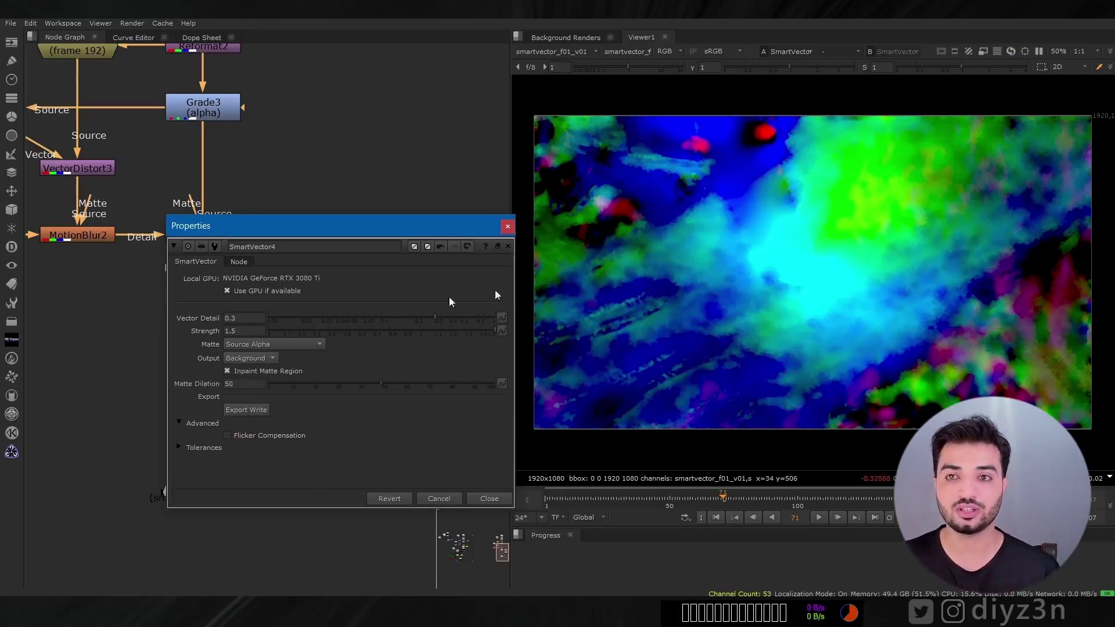
Step: Set the SmartVector's Vector Detail to 1 and Strength to 5, and open the export Write node's settings
{"action": "left_click", "coordinate": [243, 330]}
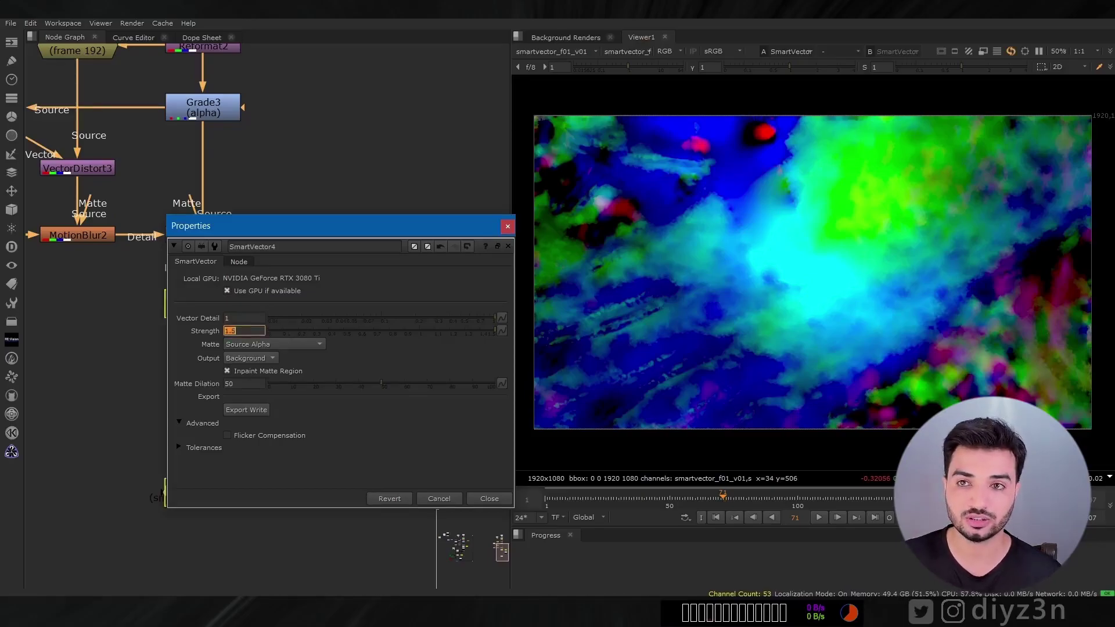
{"action": "key", "text": "Tab"}
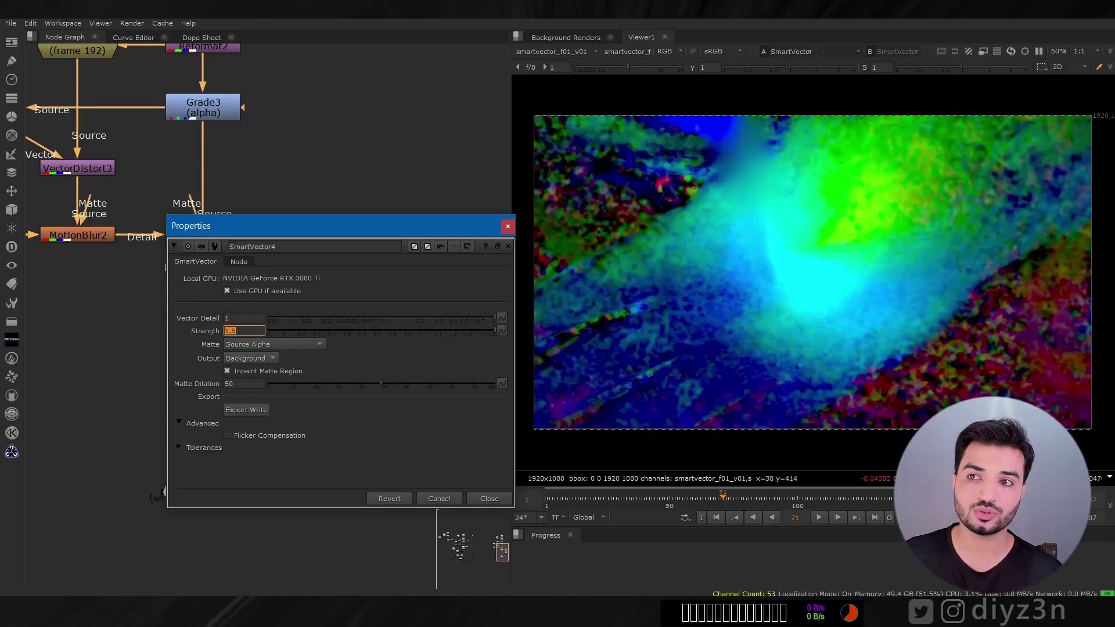
{"action": "type", "text": "5"}
{"action": "key", "text": "Return"}
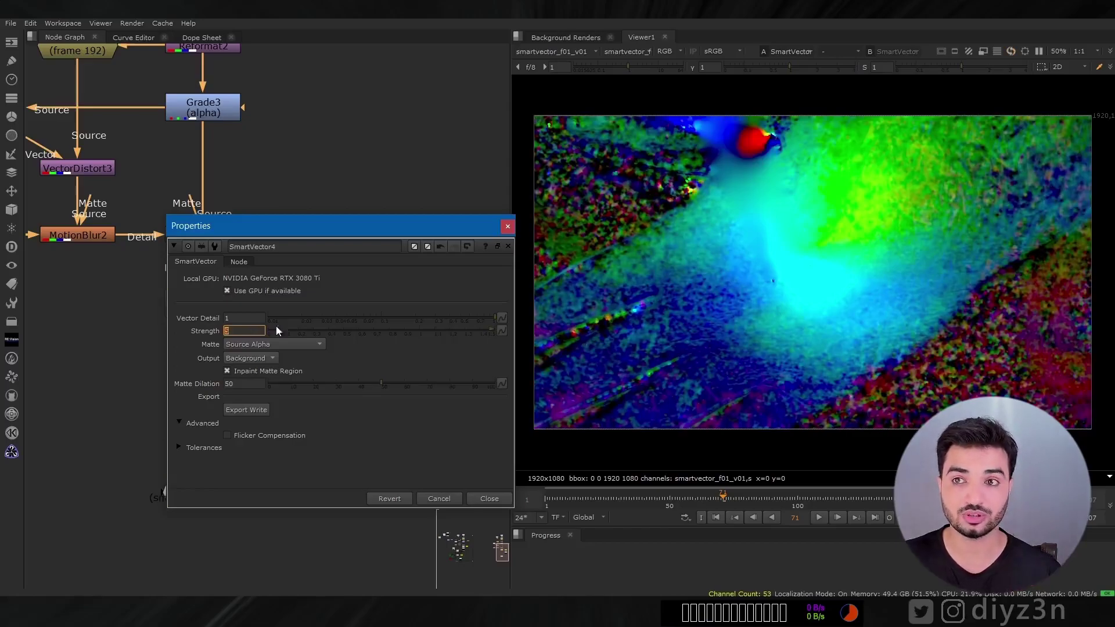
{"action": "left_click", "coordinate": [488, 498]}
{"action": "double_click", "coordinate": [333, 318]}
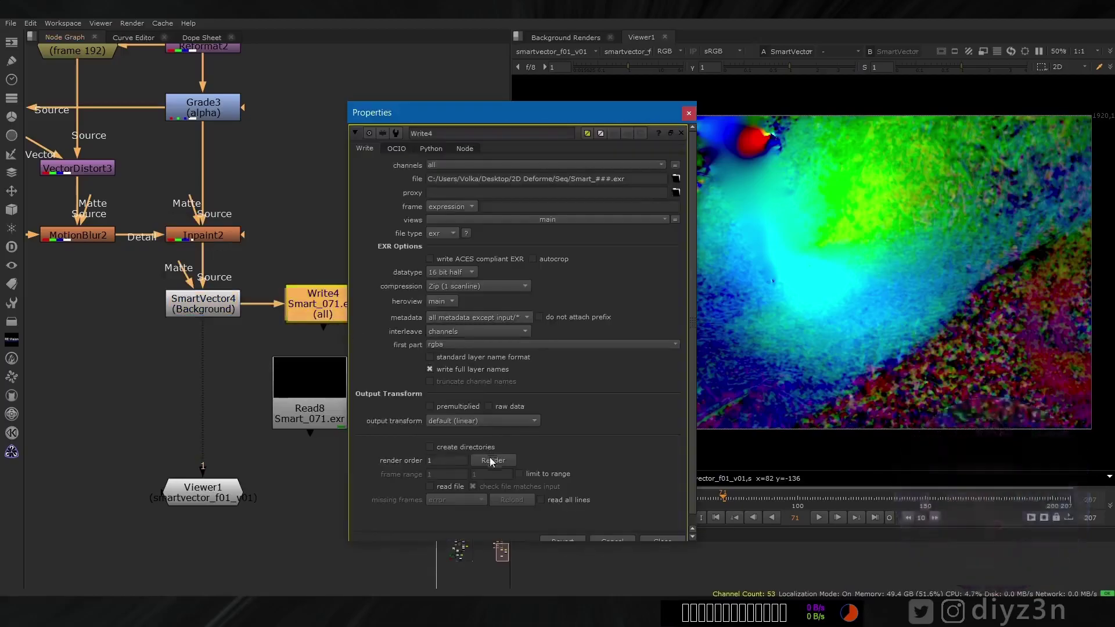
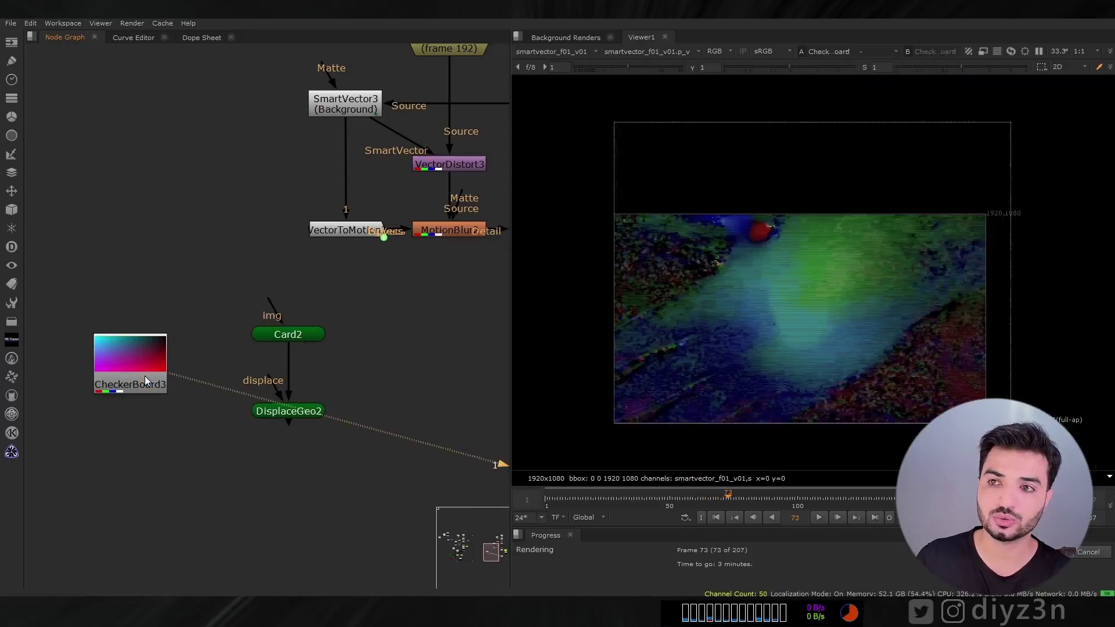
Step: View the DisplaceGeo's geometry, and display the CheckerBoard's output in the rgba channels
{"action": "left_click", "coordinate": [289, 412]}
{"action": "key", "text": "1"}
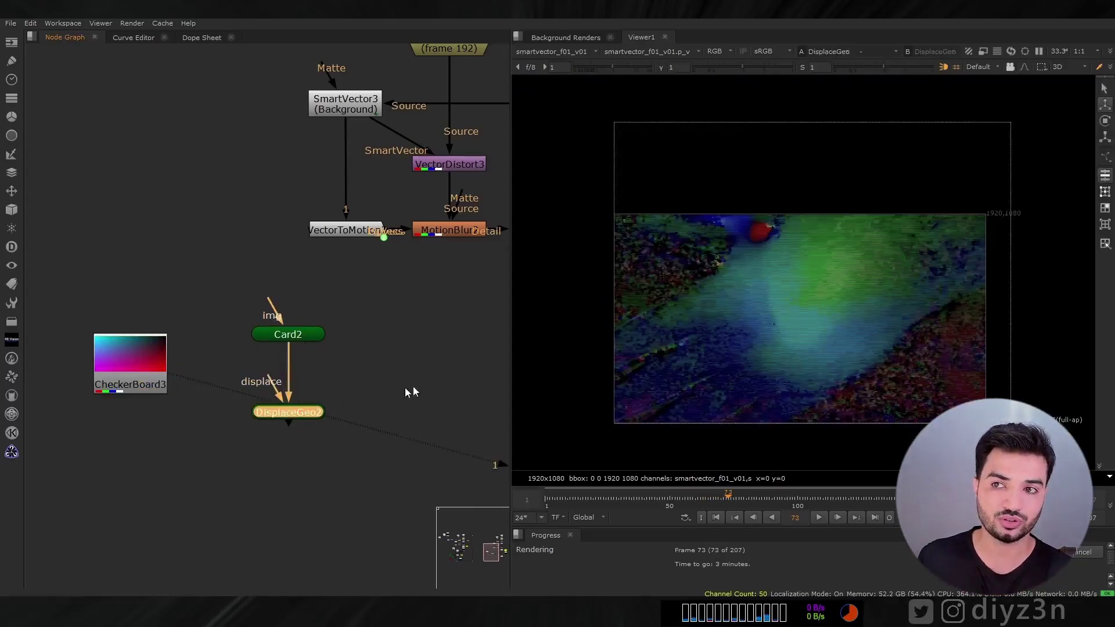
{"action": "left_click_drag", "start_coordinate": [315, 411], "coordinate": [280, 411]}
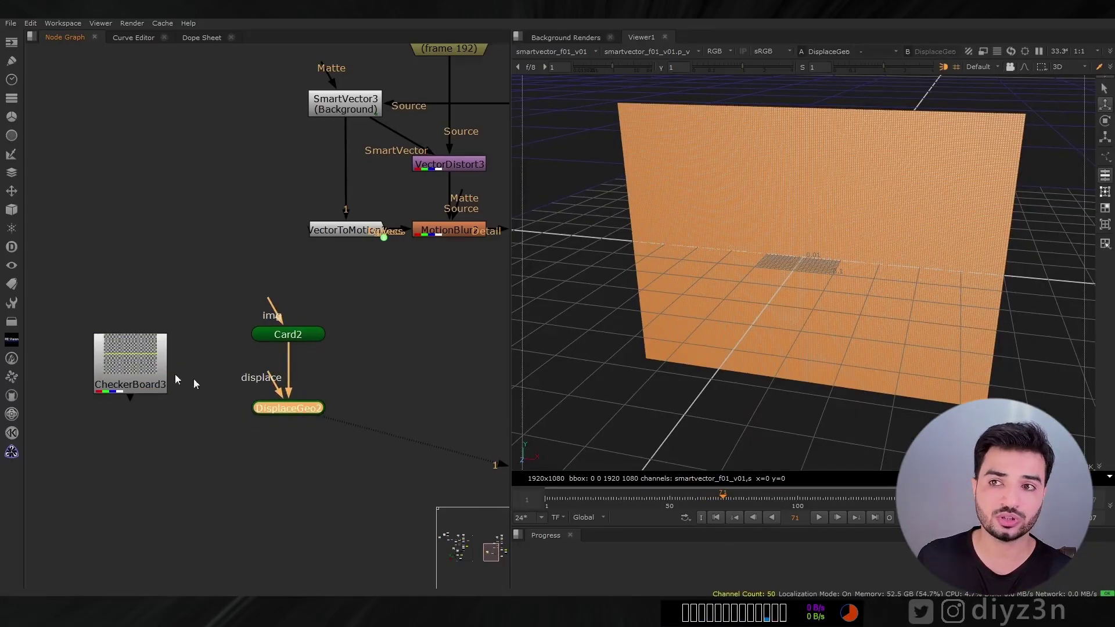
{"action": "left_click_drag", "start_coordinate": [137, 367], "coordinate": [137, 380]}
{"action": "middle_click_drag", "start_coordinate": [283, 357], "coordinate": [350, 344]}
{"action": "key", "text": "1"}
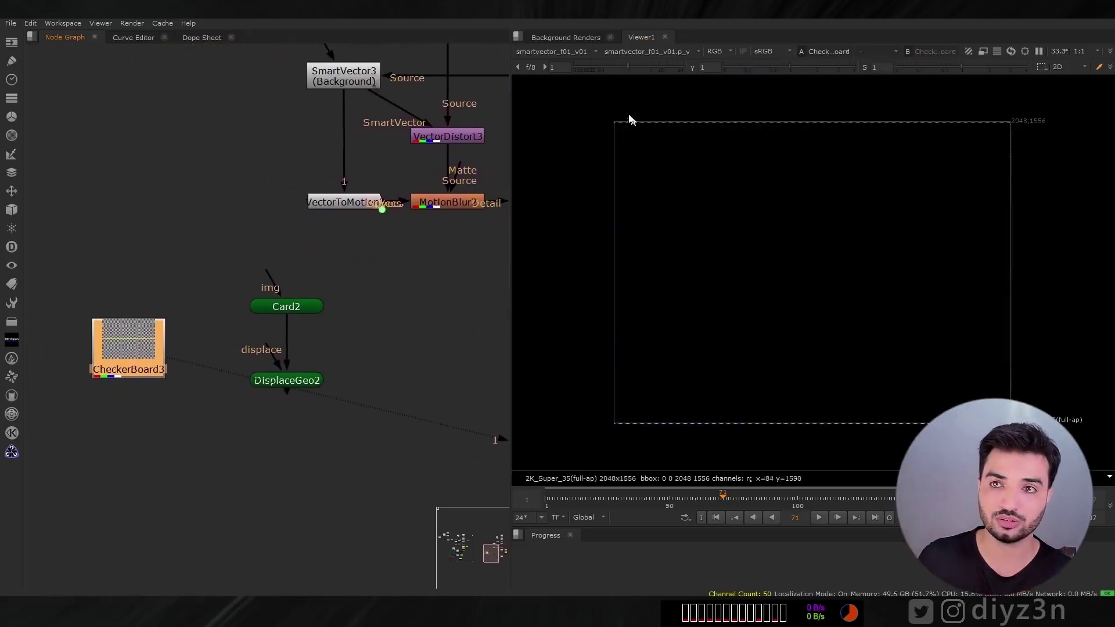
{"action": "left_click", "coordinate": [551, 51]}
{"action": "left_click", "coordinate": [558, 81]}
Step: Darken the CheckerBoard's centerline color and set its size to 200
{"action": "double_click", "coordinate": [144, 357]}
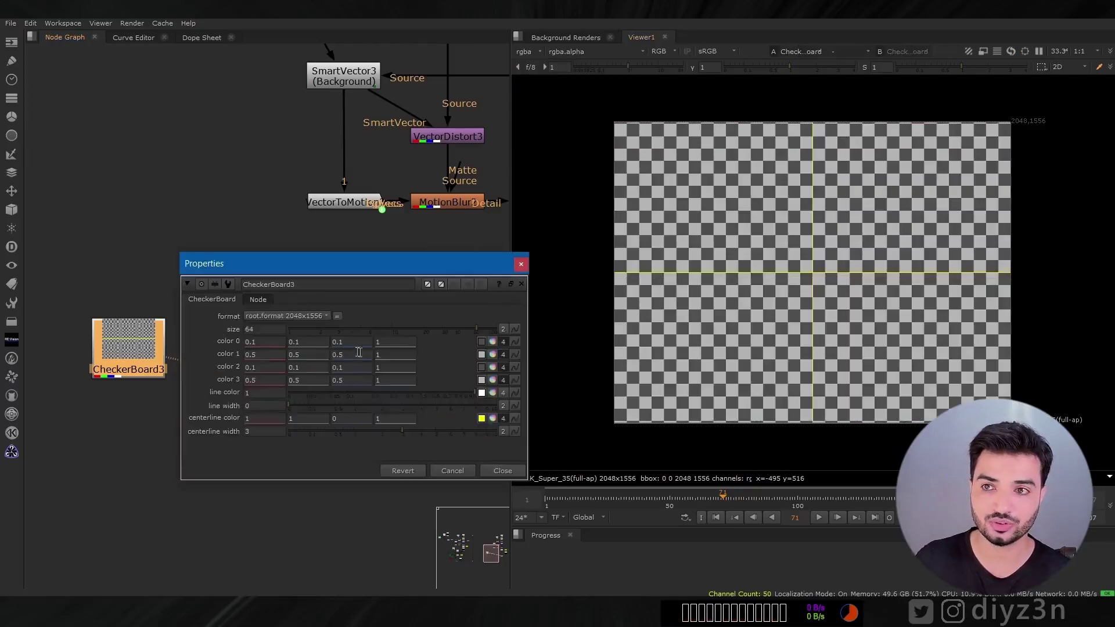
{"action": "left_click", "coordinate": [493, 418]}
{"action": "left_click_drag", "start_coordinate": [507, 459], "coordinate": [510, 497]}
{"action": "left_click_drag", "start_coordinate": [468, 328], "coordinate": [490, 329]}
{"action": "double_click", "coordinate": [251, 328]}
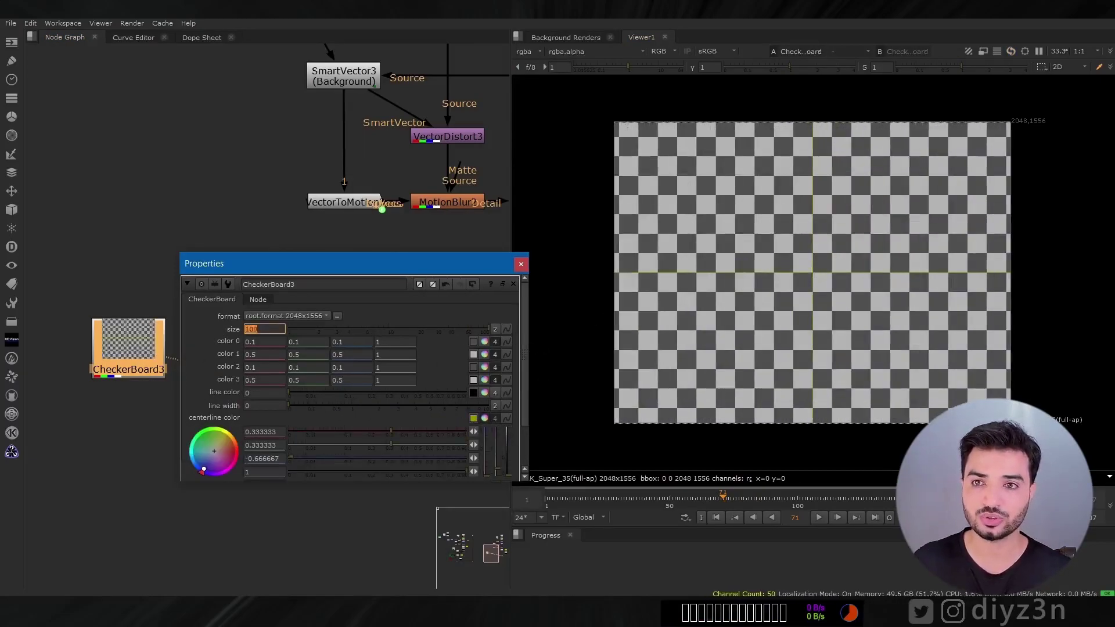
{"action": "type", "text": "200"}
{"action": "key", "text": "Return"}
{"action": "scroll", "coordinate": [497, 470], "scroll_direction": "down", "scroll_amount": 2}
{"action": "key", "text": "Escape"}
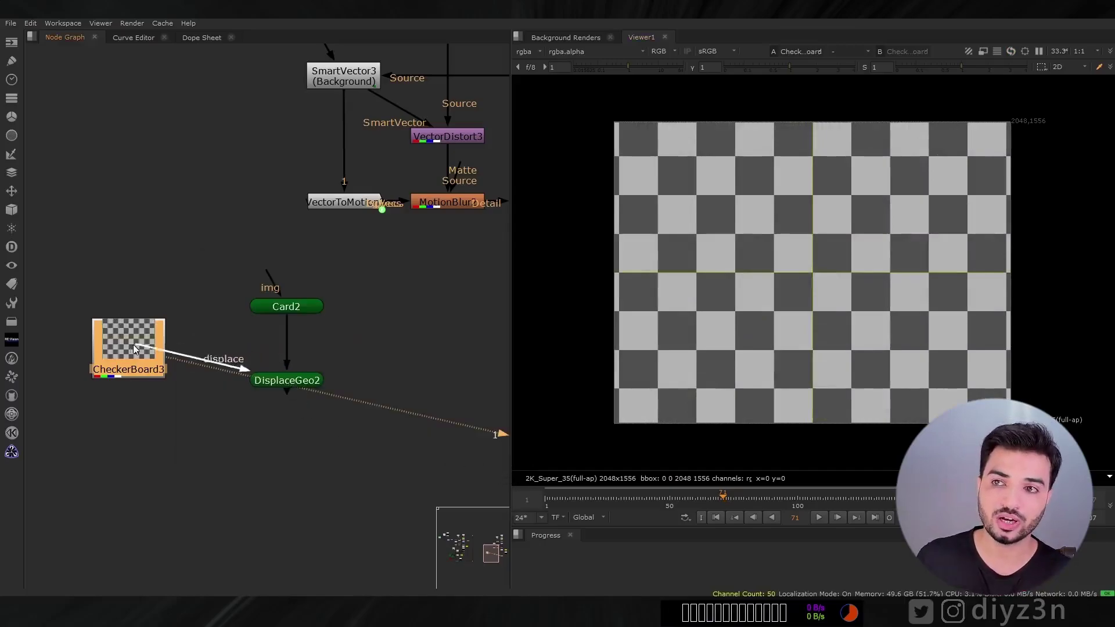
Step: Connect the CheckerBoard to the DisplaceGeo's displace input and view the displaced card from an angle
{"action": "left_click_drag", "start_coordinate": [134, 349], "coordinate": [119, 393]}
{"action": "left_click", "coordinate": [292, 385]}
{"action": "key", "text": "1"}
{"action": "left_click", "coordinate": [766, 414]}
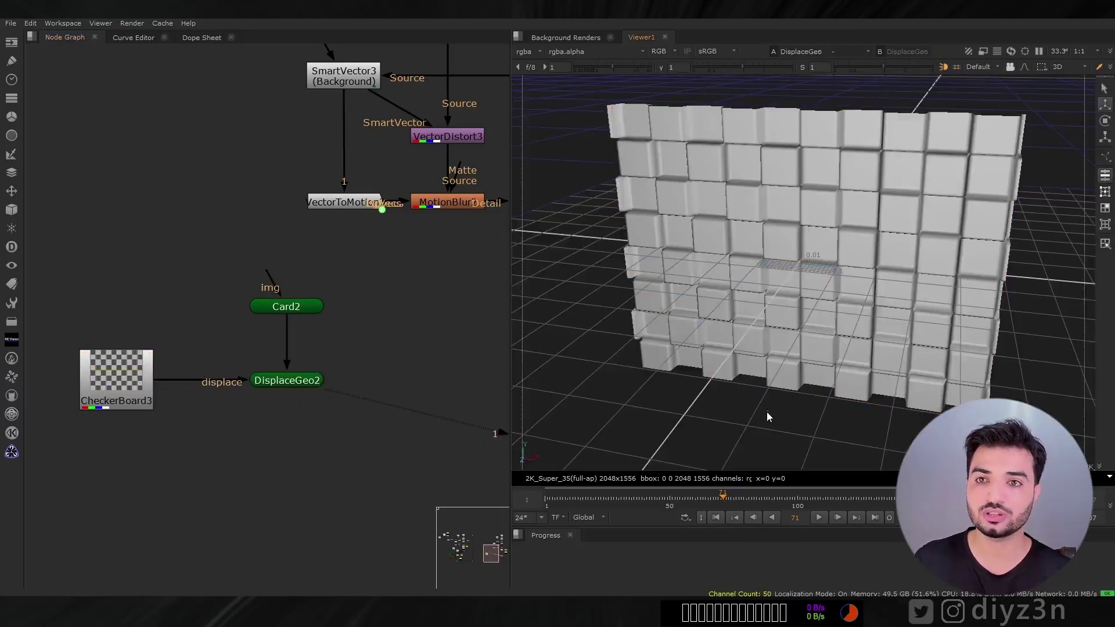
{"action": "left_click_drag", "start_coordinate": [766, 413], "coordinate": [658, 356], "text": "ctrl"}
Step: Look over the DisplaceGeo's settings and compare the plain Card with the displaced geometry in the viewer
{"action": "double_click", "coordinate": [310, 382]}
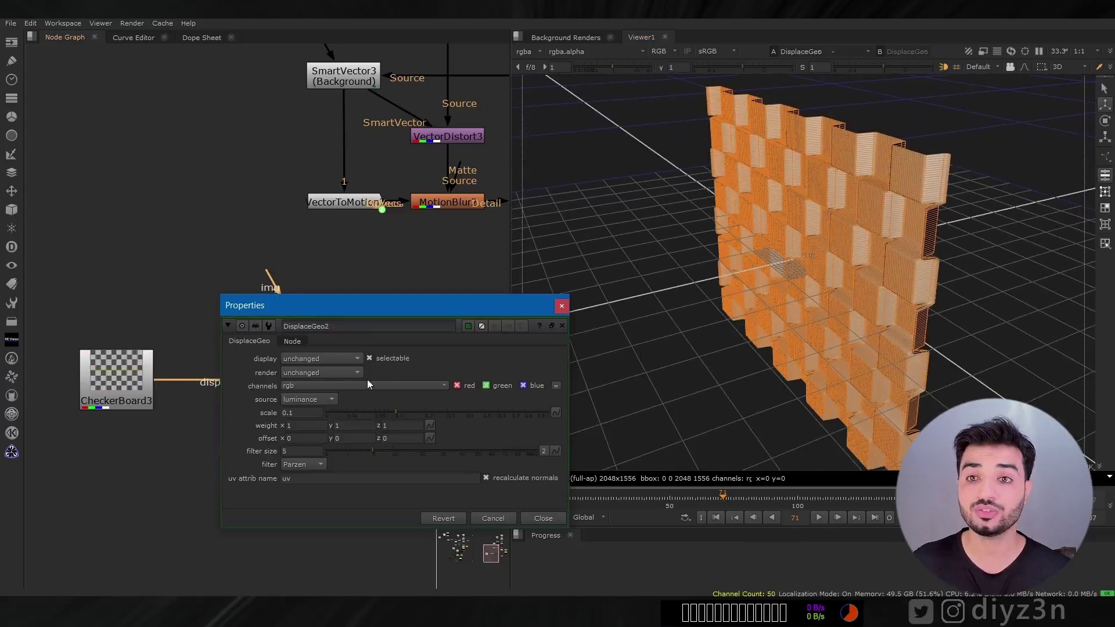
{"action": "left_click", "coordinate": [543, 518]}
{"action": "left_click", "coordinate": [269, 309]}
{"action": "key", "text": "1"}
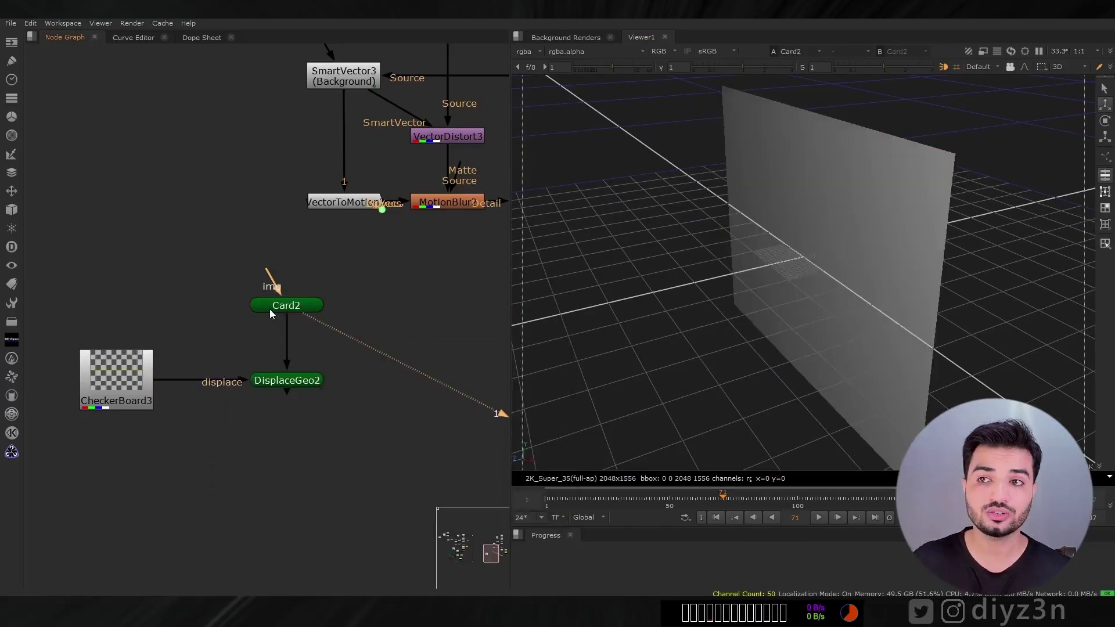
{"action": "left_click", "coordinate": [297, 381]}
{"action": "key", "text": "1"}
Step: Set the DisplaceGeo's scale to 0.078 and adjust its filter size
{"action": "double_click", "coordinate": [298, 382]}
{"action": "left_click", "coordinate": [772, 392]}
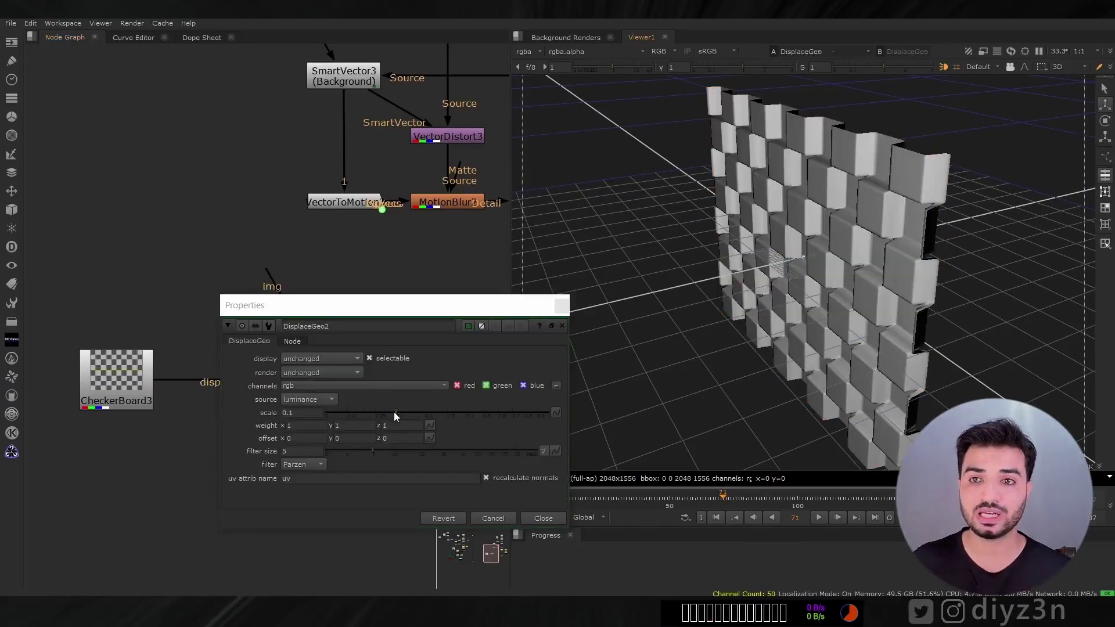
{"action": "mouse_move", "coordinate": [394, 412]}
{"action": "left_mouse_down"}
{"action": "mouse_move", "coordinate": [361, 416]}
{"action": "mouse_move", "coordinate": [411, 420]}
{"action": "mouse_move", "coordinate": [387, 418]}
{"action": "left_mouse_up"}
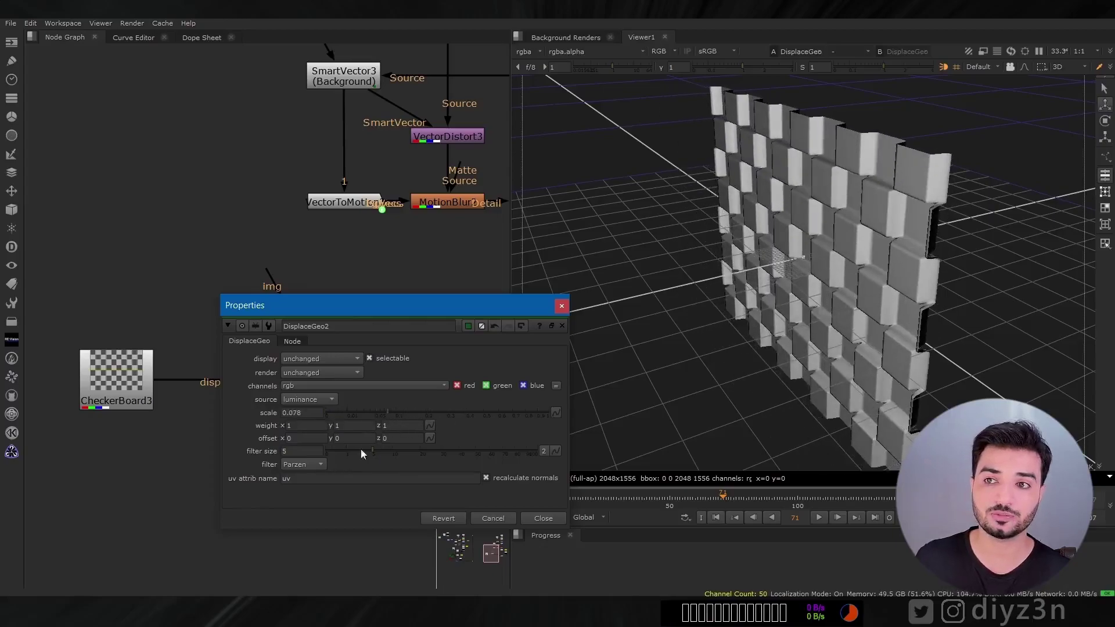
{"action": "left_click_drag", "start_coordinate": [503, 451], "coordinate": [389, 454]}
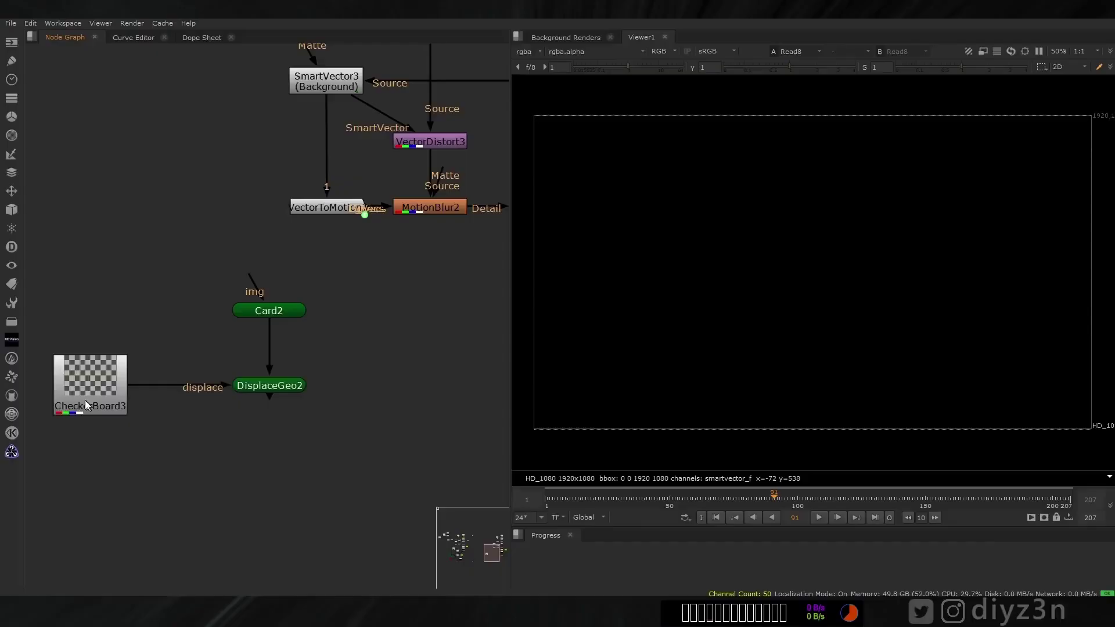
Step: Place the CheckerBoard beside the Card and connect the DisplaceGeo's displace input to the Smart sequence's Read node
{"action": "left_click_drag", "start_coordinate": [95, 378], "coordinate": [398, 373]}
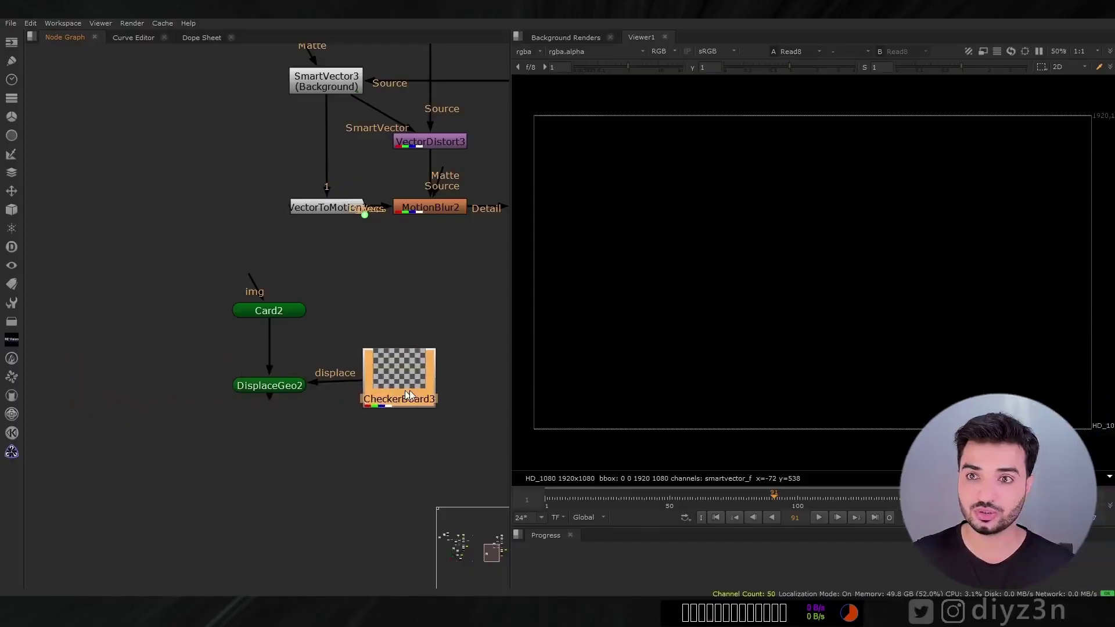
{"action": "middle_click_drag", "start_coordinate": [401, 379], "coordinate": [285, 401]}
{"action": "left_click_drag", "start_coordinate": [286, 401], "coordinate": [288, 344]}
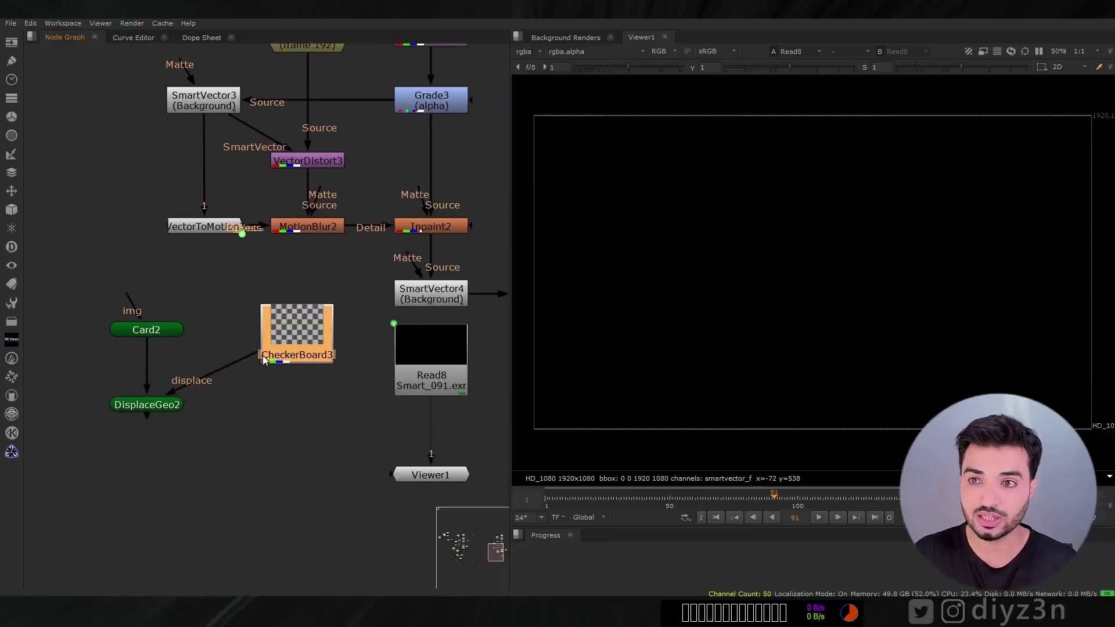
{"action": "left_click_drag", "start_coordinate": [274, 386], "coordinate": [389, 377]}
Step: Add a Shuffle between the Smart sequence's Read node and the DisplaceGeo, routing the SmartVector layer into rgba
{"action": "key", "text": "Tab"}
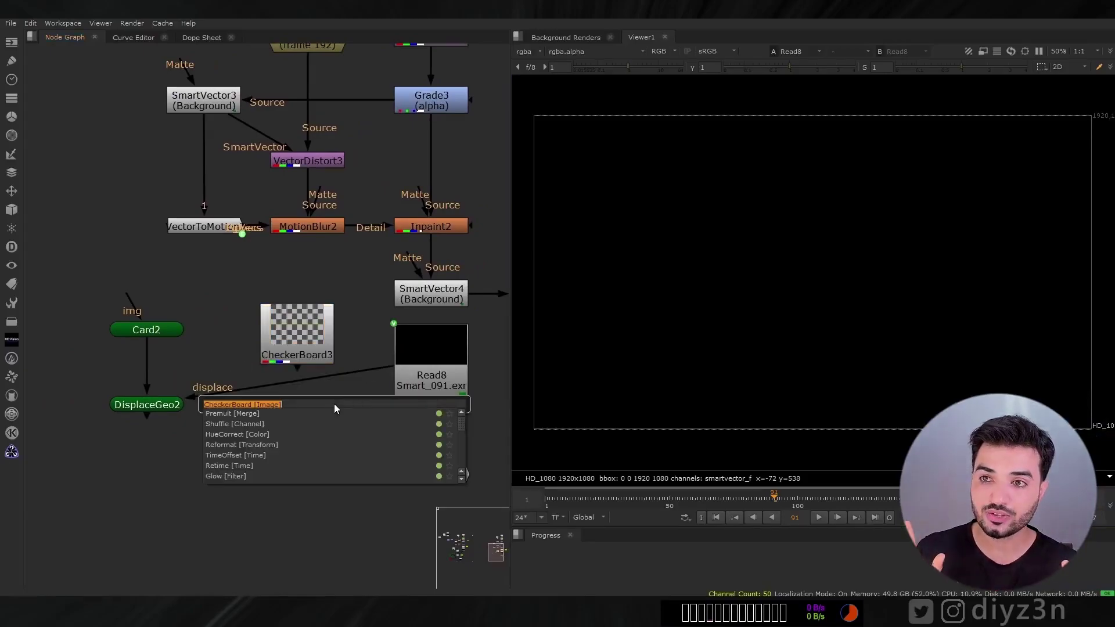
{"action": "type", "text": "shufl"}
{"action": "key", "text": "Return"}
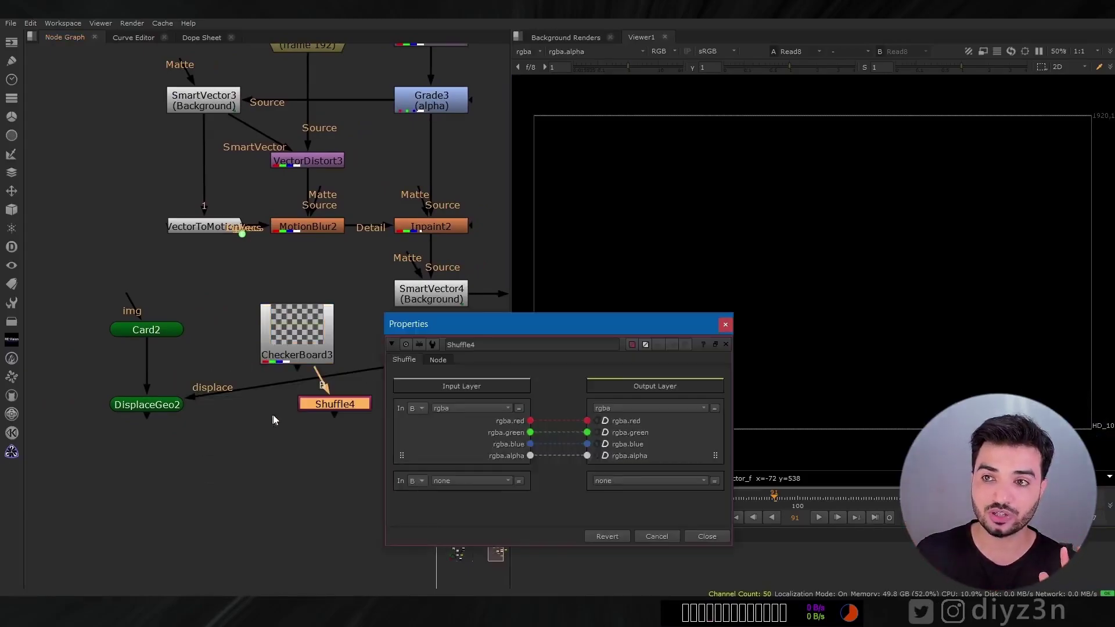
{"action": "left_click_drag", "start_coordinate": [507, 324], "coordinate": [223, 241]}
{"action": "left_click", "coordinate": [192, 325]}
{"action": "left_click", "coordinate": [192, 385]}
{"action": "left_click_drag", "start_coordinate": [245, 337], "coordinate": [302, 360]}
{"action": "left_click", "coordinate": [422, 453]}
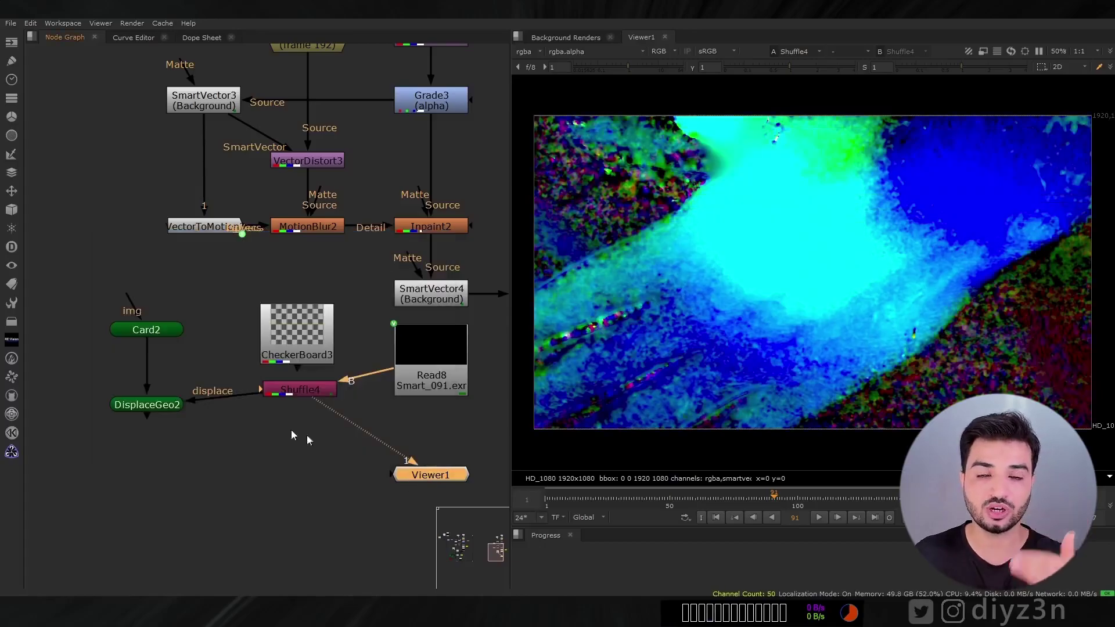
Step: View the vector-displaced surface from an angle, scrub to frame 58 and play the sequence from there
{"action": "key", "text": "1"}
{"action": "left_click_drag", "start_coordinate": [825, 281], "coordinate": [951, 299], "text": "ctrl"}
{"action": "left_click", "coordinate": [807, 418]}
{"action": "left_click_drag", "start_coordinate": [808, 421], "coordinate": [624, 551], "text": "ctrl"}
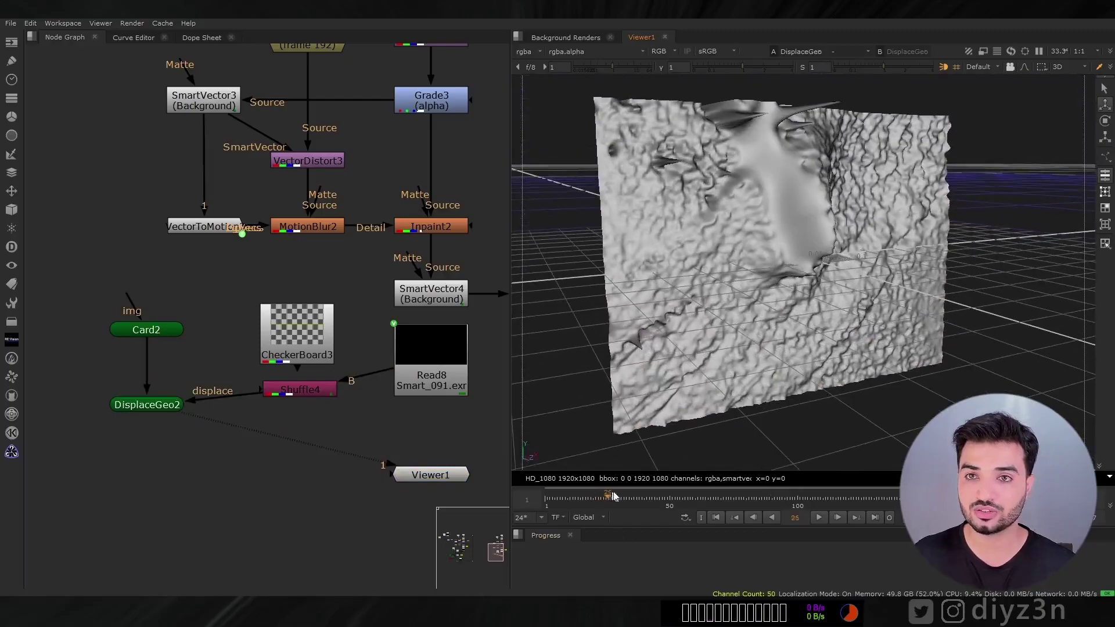
{"action": "left_click_drag", "start_coordinate": [613, 496], "coordinate": [689, 498]}
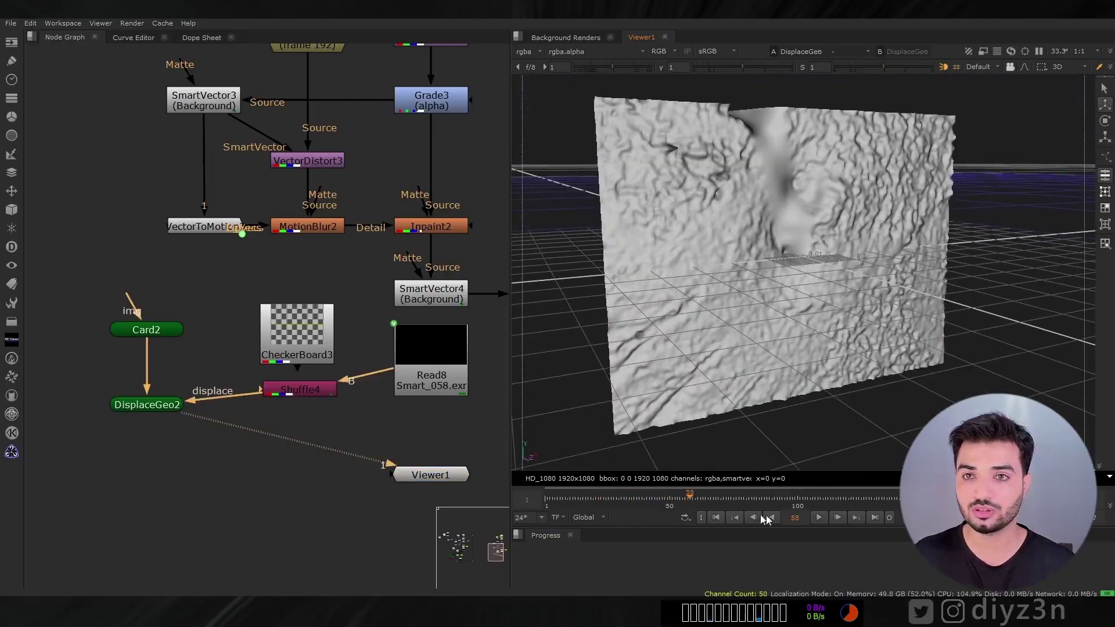
{"action": "left_click", "coordinate": [819, 518]}
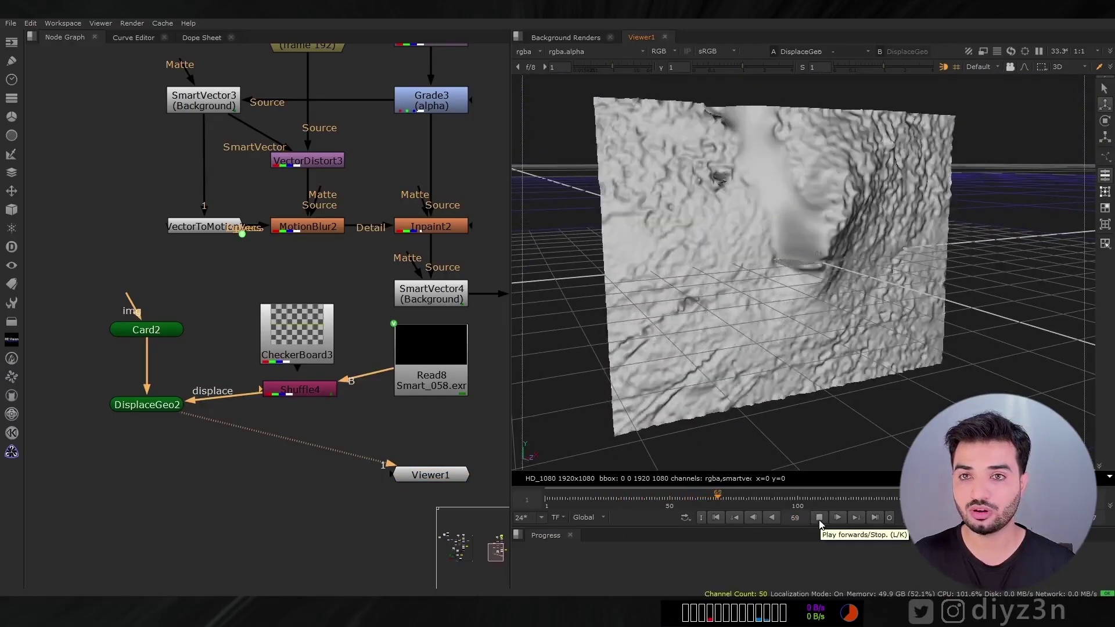
{"action": "left_click", "coordinate": [818, 518]}
Step: Check the Card's rows and columns, and resume playback of the displaced surface
{"action": "double_click", "coordinate": [146, 329]}
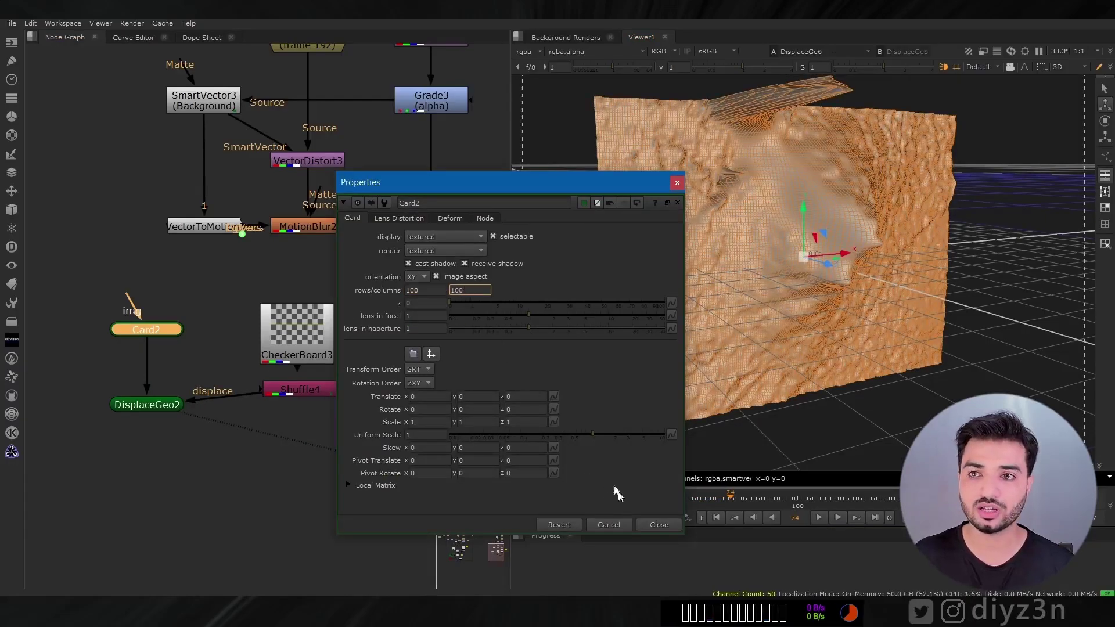
{"action": "left_click", "coordinate": [657, 525]}
{"action": "left_click", "coordinate": [818, 518]}
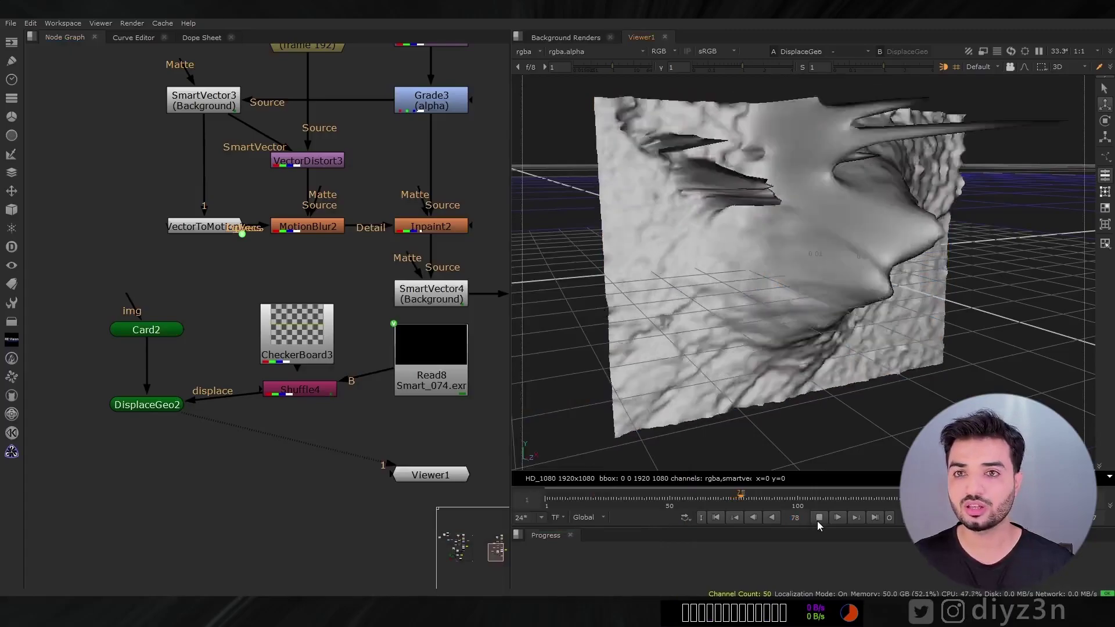
{"action": "left_click", "coordinate": [818, 518]}
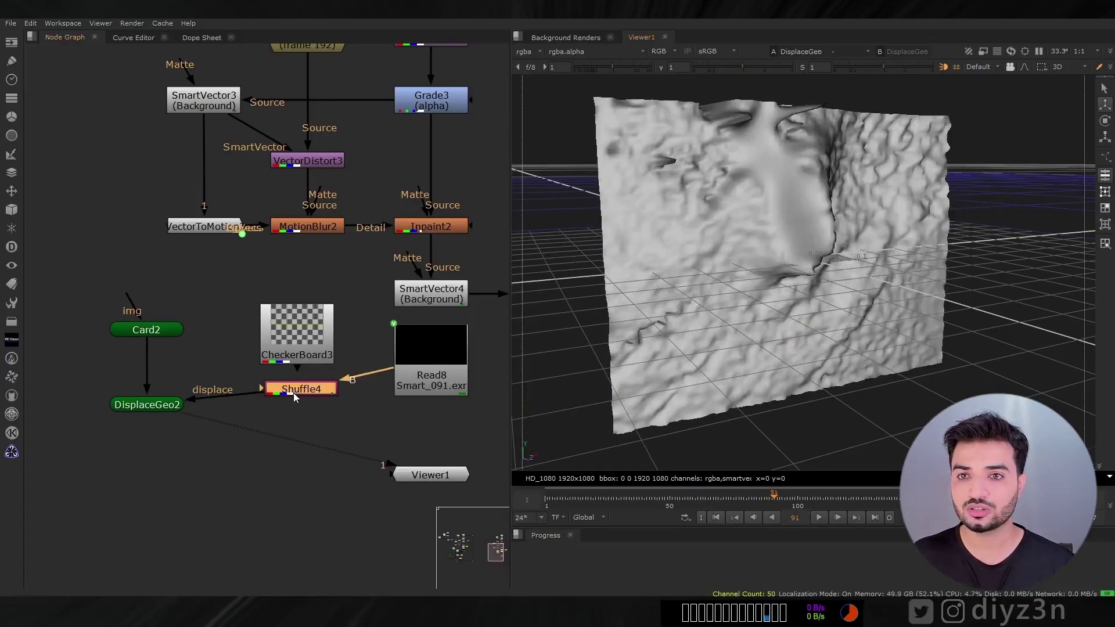
Step: Remove the Shuffle and add a VectorDistort node at frame 116 below the repositioned CheckerBoard
{"action": "left_click_drag", "start_coordinate": [299, 343], "coordinate": [270, 317]}
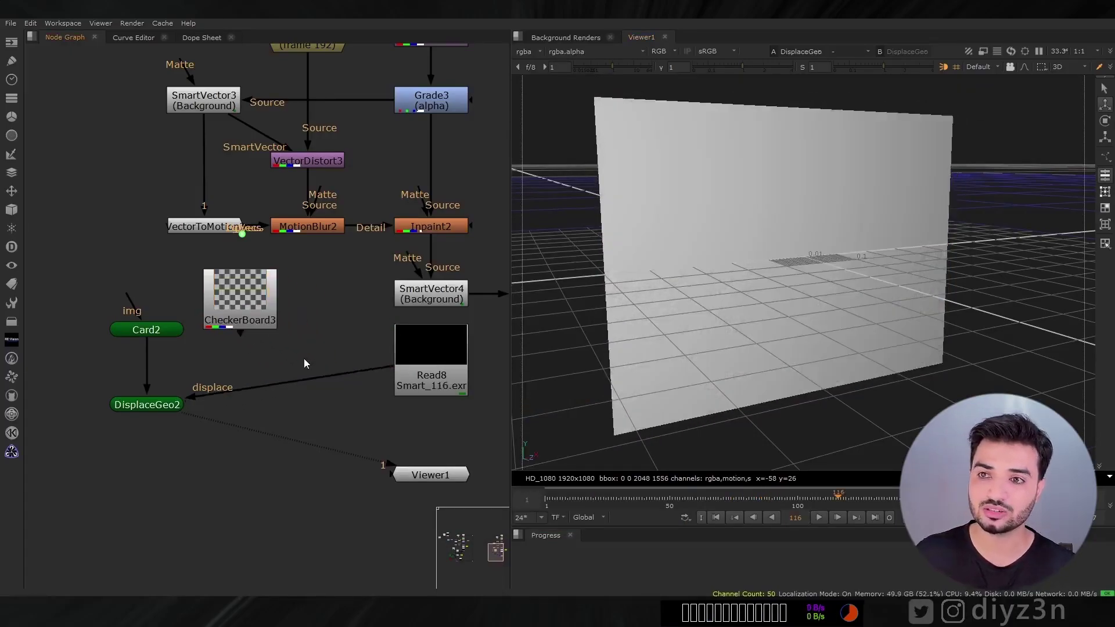
{"action": "key", "text": "Tab"}
{"action": "type", "text": "vectordistort"}
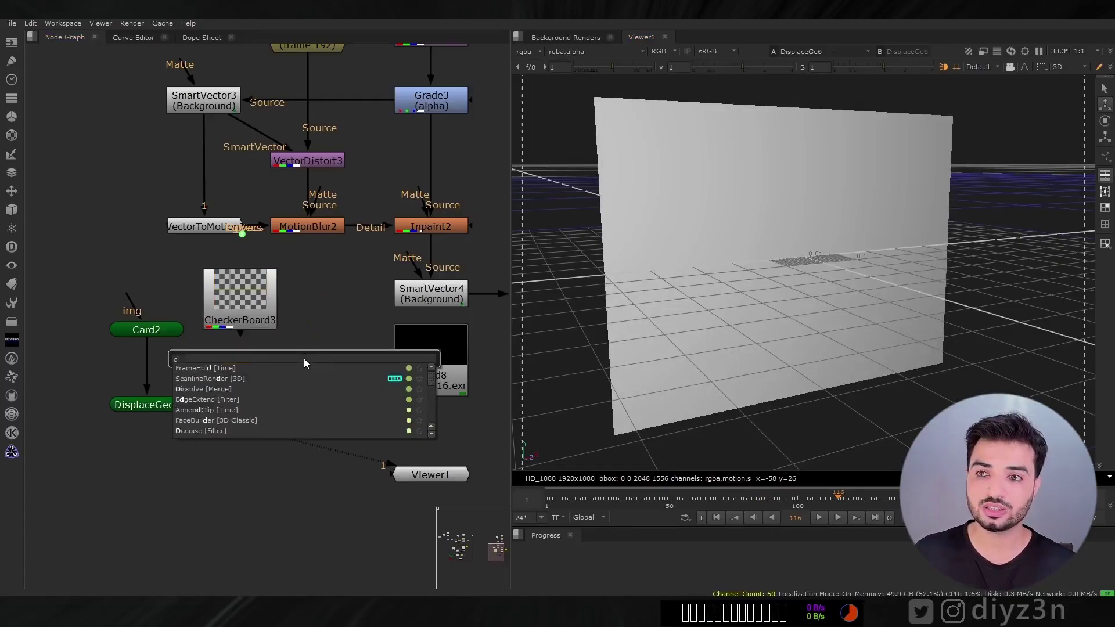
{"action": "key", "text": "Return"}
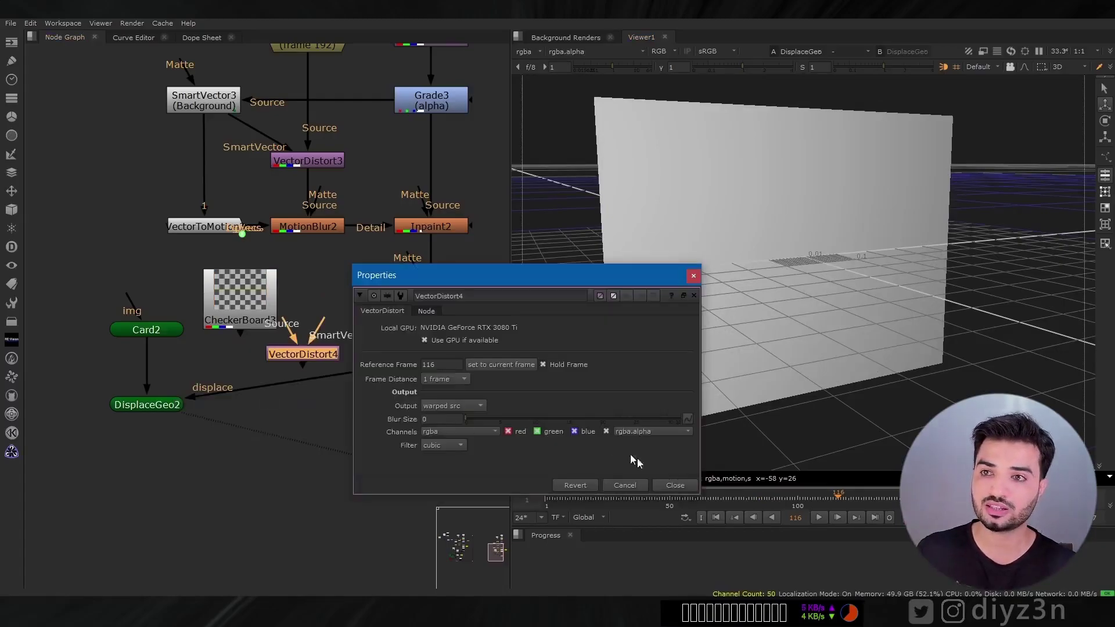
{"action": "left_click", "coordinate": [674, 486]}
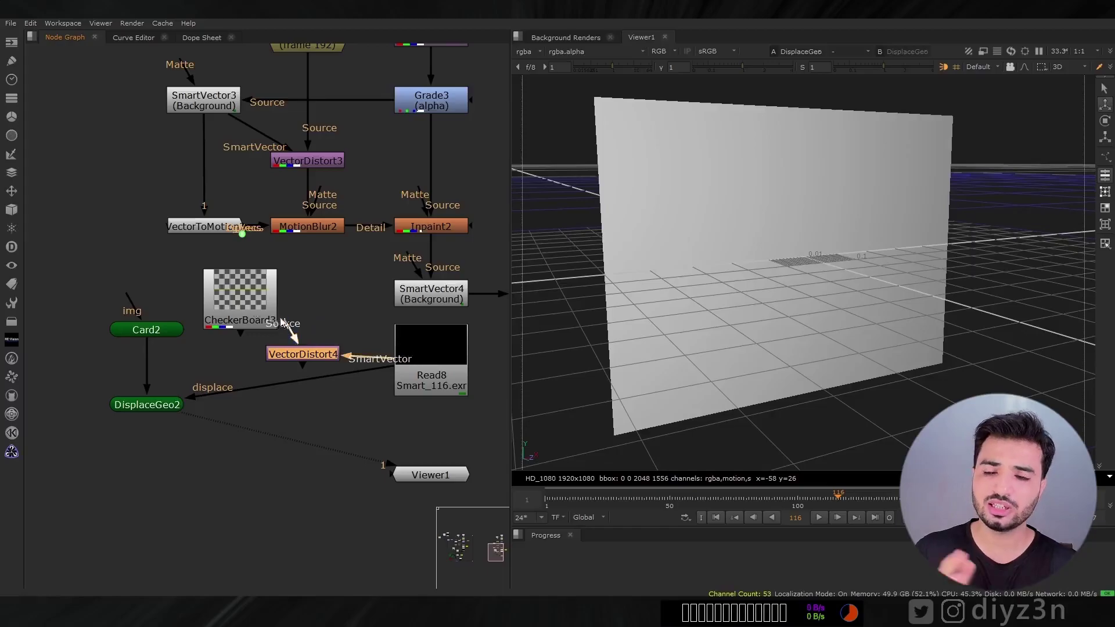
Step: Display the VectorDistort result in the viewer, align it under the CheckerBoard, and scrub to frame 95
{"action": "left_click", "coordinate": [307, 355]}
{"action": "key", "text": "1"}
{"action": "left_click_drag", "start_coordinate": [308, 356], "coordinate": [307, 363]}
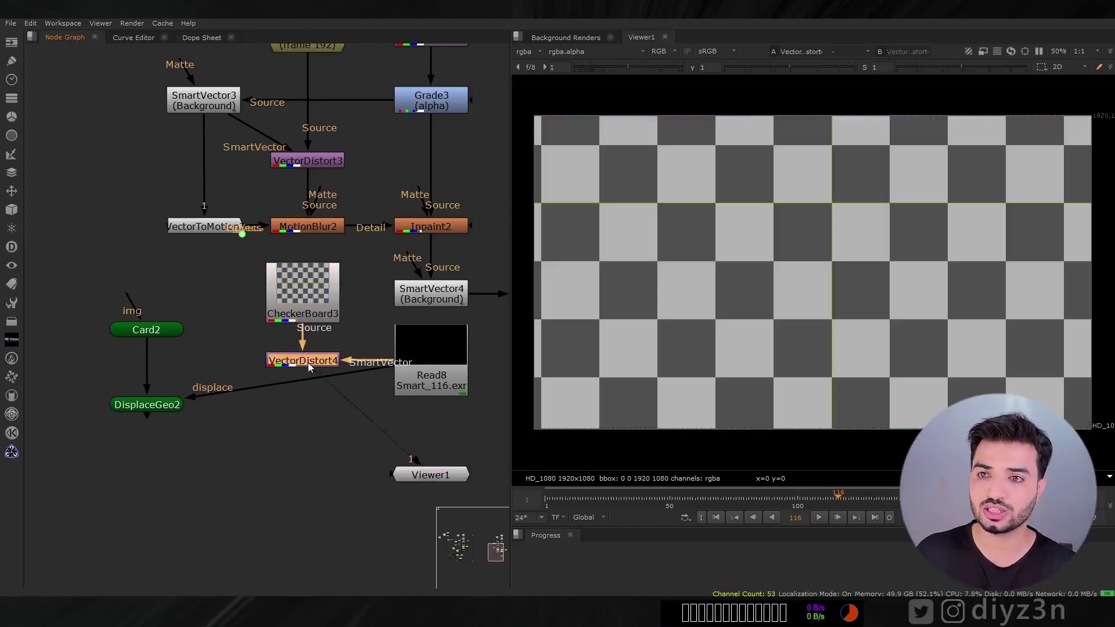
{"action": "left_click_drag", "start_coordinate": [728, 506], "coordinate": [784, 501]}
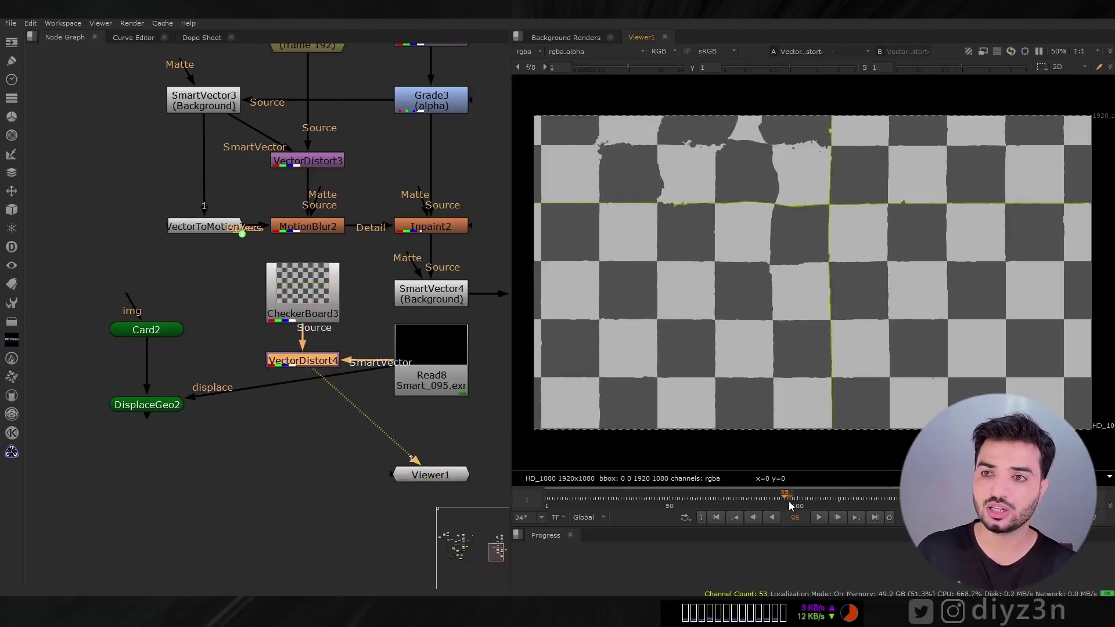
Step: Set the CheckerBoard size to 18 and play the sequence to preview the distorted pattern
{"action": "double_click", "coordinate": [333, 311]}
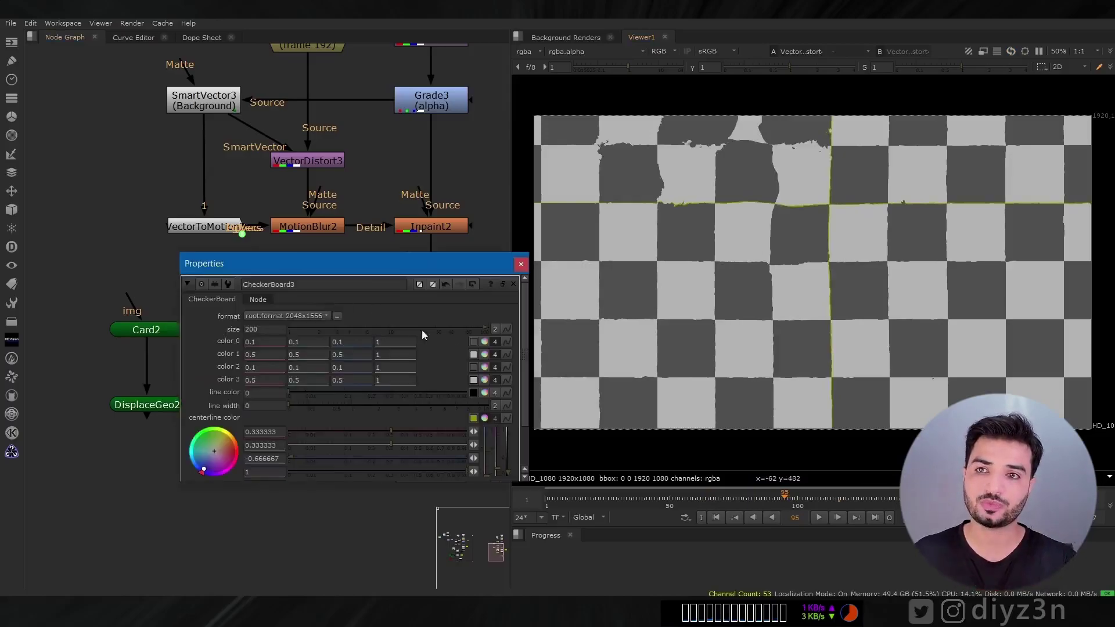
{"action": "mouse_move", "coordinate": [422, 329]}
{"action": "left_mouse_down"}
{"action": "mouse_move", "coordinate": [465, 328]}
{"action": "mouse_move", "coordinate": [406, 333]}
{"action": "mouse_move", "coordinate": [414, 330]}
{"action": "left_mouse_up"}
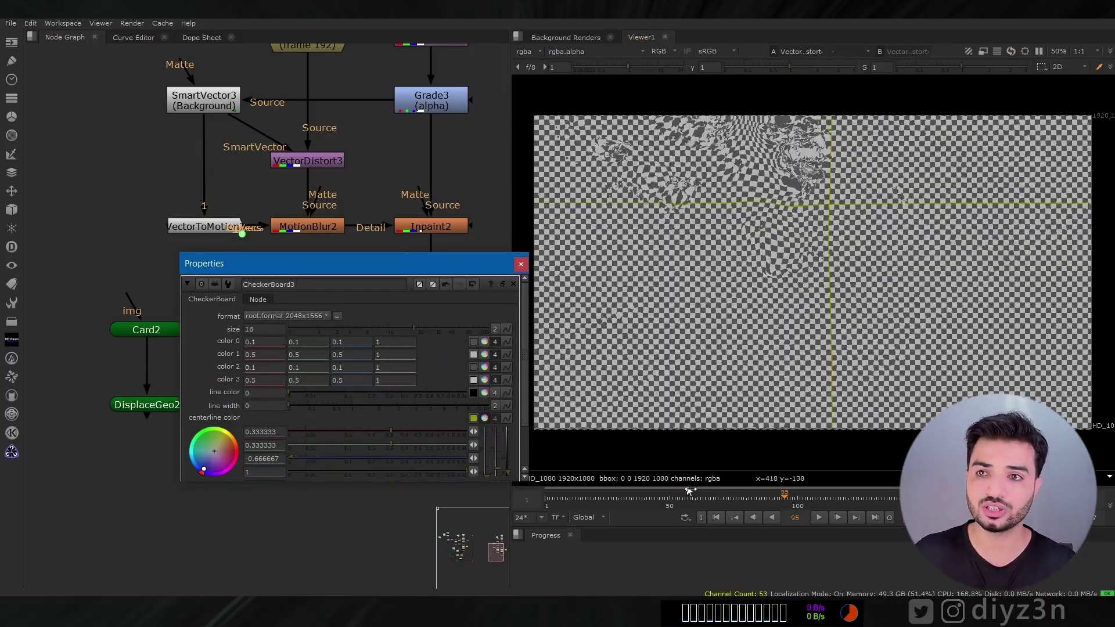
{"action": "left_click", "coordinate": [819, 518]}
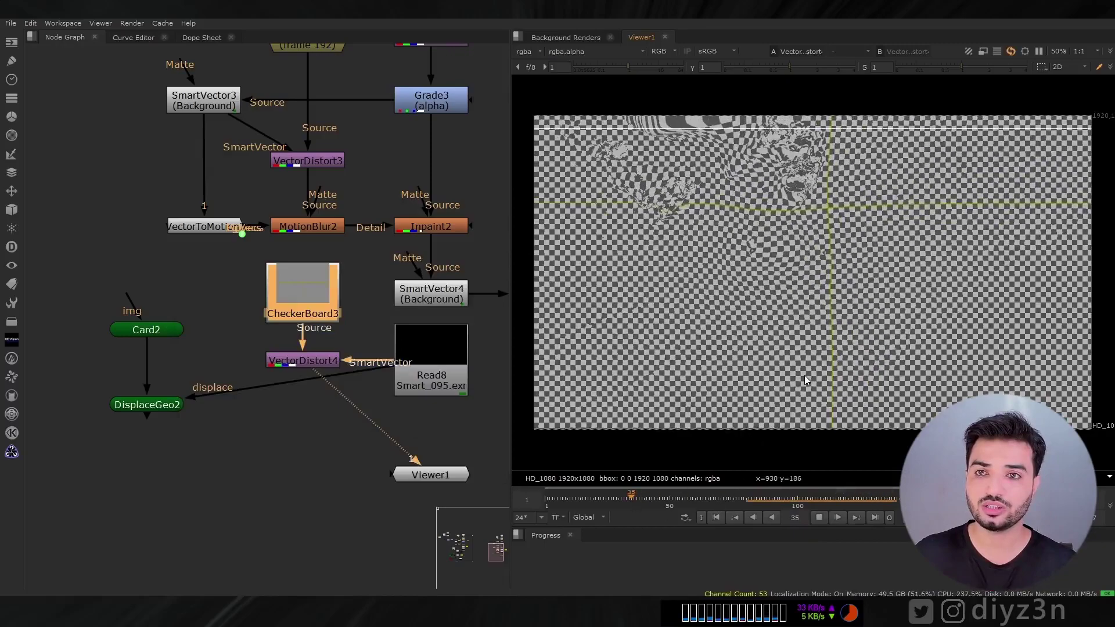
{"action": "left_click", "coordinate": [819, 517]}
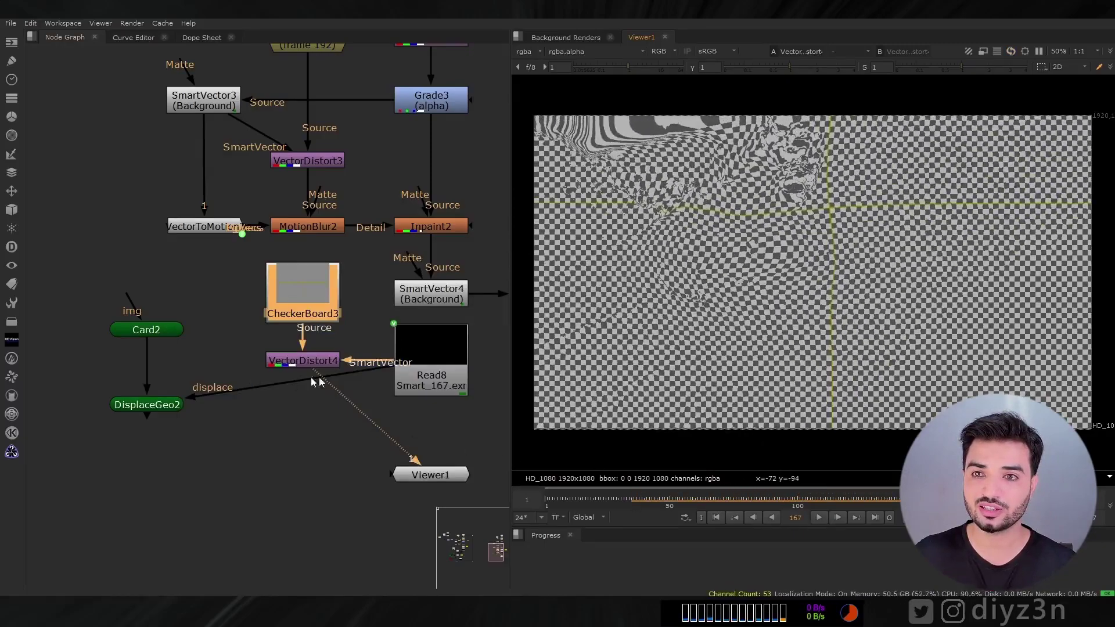
Step: Insert the VectorDistort between the Read node and the DisplaceGeo's displace input, view the DisplaceGeo and play the sequence
{"action": "left_click_drag", "start_coordinate": [319, 376], "coordinate": [305, 361]}
{"action": "left_click_drag", "start_coordinate": [305, 361], "coordinate": [305, 405]}
{"action": "left_click_drag", "start_coordinate": [431, 375], "coordinate": [449, 418]}
{"action": "left_click", "coordinate": [163, 406]}
{"action": "key", "text": "1"}
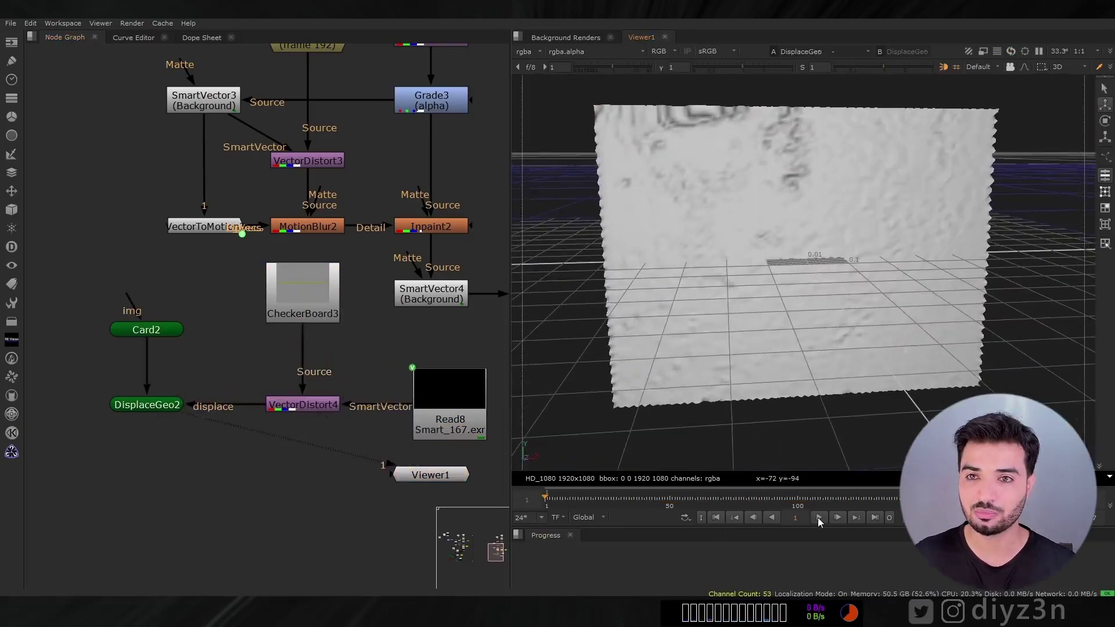
{"action": "left_click", "coordinate": [817, 517]}
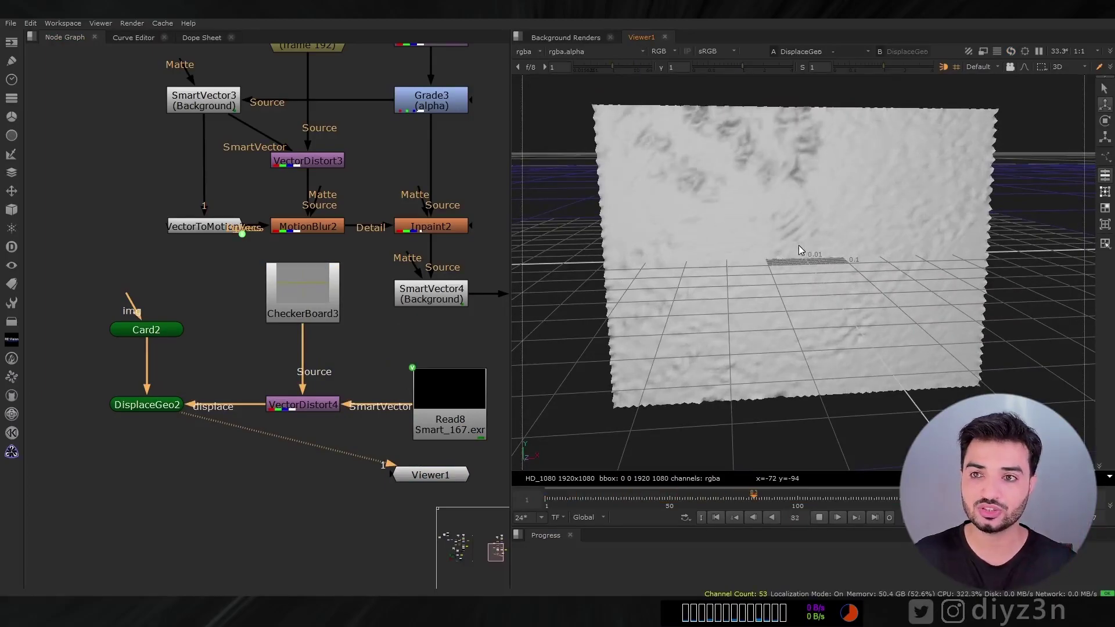
Step: Inspect the displaced surface up close and increase the CheckerBoard size for coarser relief
{"action": "left_click_drag", "start_coordinate": [755, 360], "coordinate": [792, 390], "text": "ctrl"}
{"action": "scroll", "coordinate": [791, 390], "scroll_direction": "up", "scroll_amount": 3}
{"action": "double_click", "coordinate": [146, 405]}
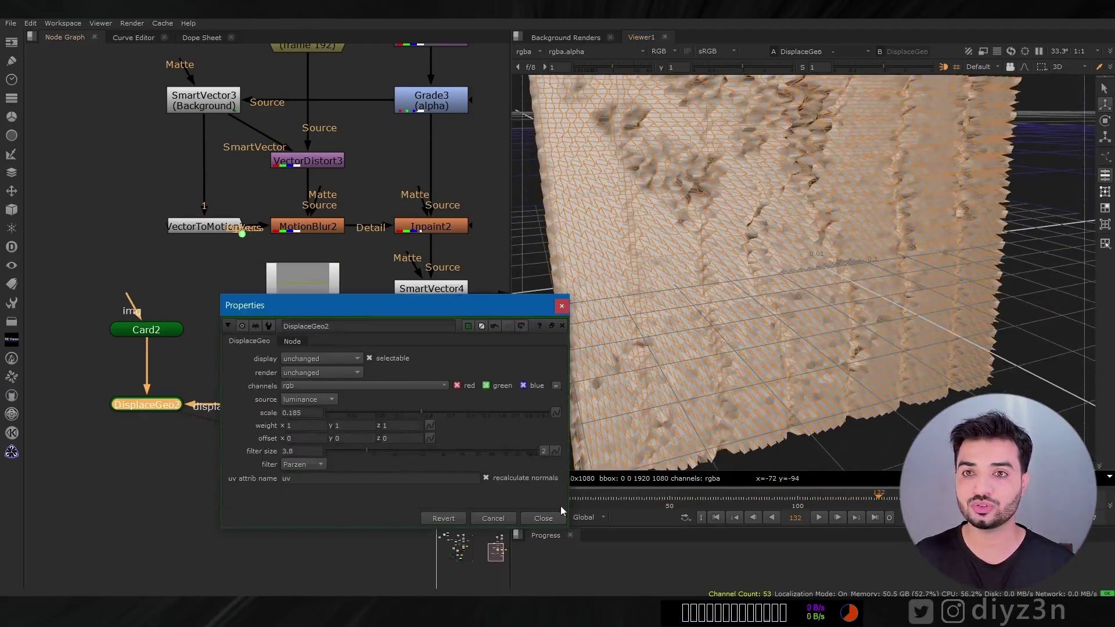
{"action": "double_click", "coordinate": [302, 279]}
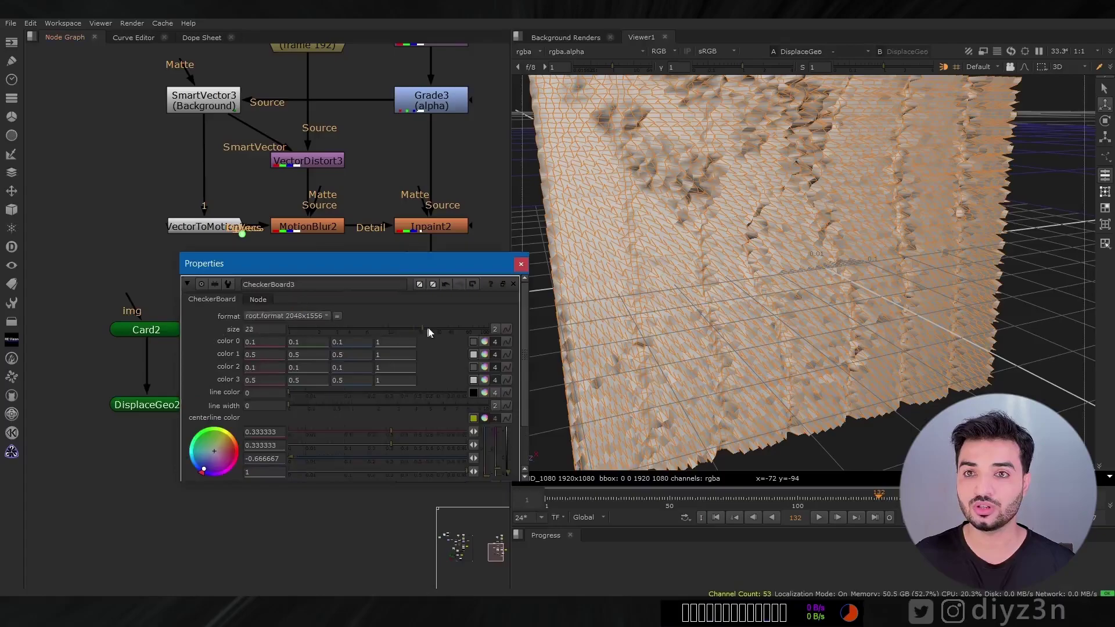
{"action": "left_click_drag", "start_coordinate": [430, 332], "coordinate": [439, 332]}
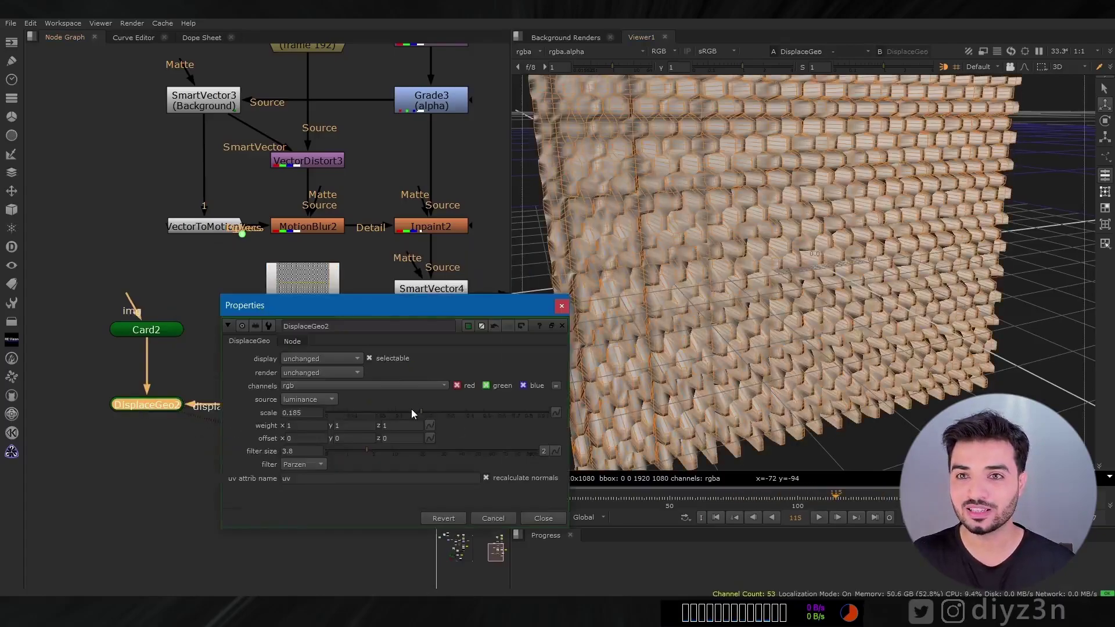
Step: Set the DisplaceGeo scale to 0.015 and scrub to frame 129 to check the softer displacement
{"action": "left_click_drag", "start_coordinate": [411, 411], "coordinate": [353, 411]}
{"action": "left_click_drag", "start_coordinate": [738, 503], "coordinate": [868, 499]}
{"action": "left_click", "coordinate": [543, 518]}
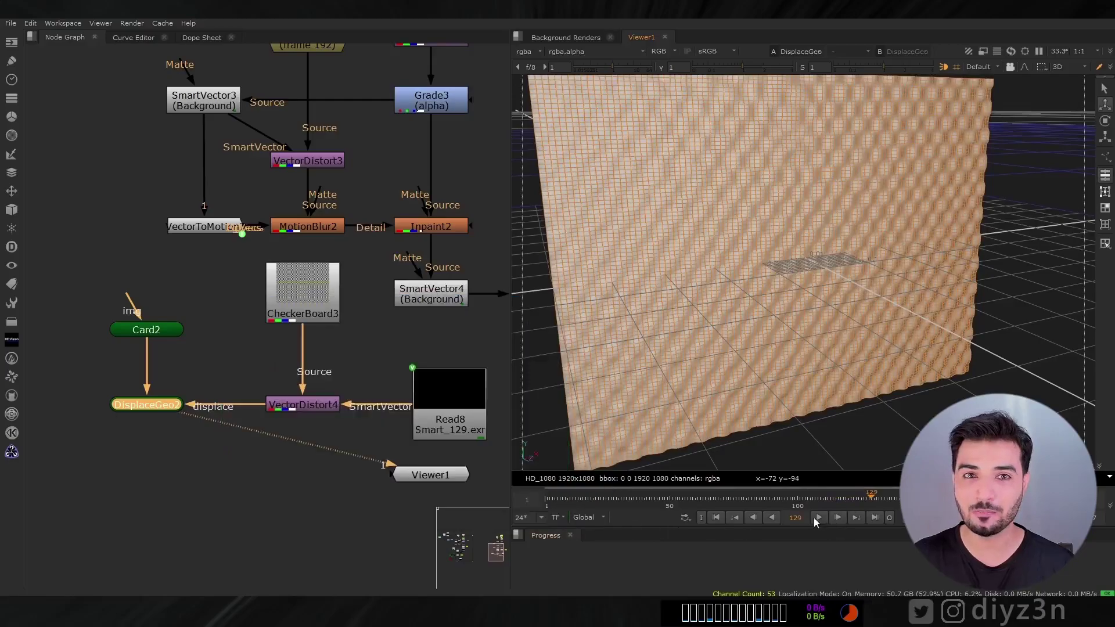
Step: Play the displaced surface, stop at frame 69 and view the whole card from another angle
{"action": "left_click", "coordinate": [818, 517]}
{"action": "left_click", "coordinate": [680, 499]}
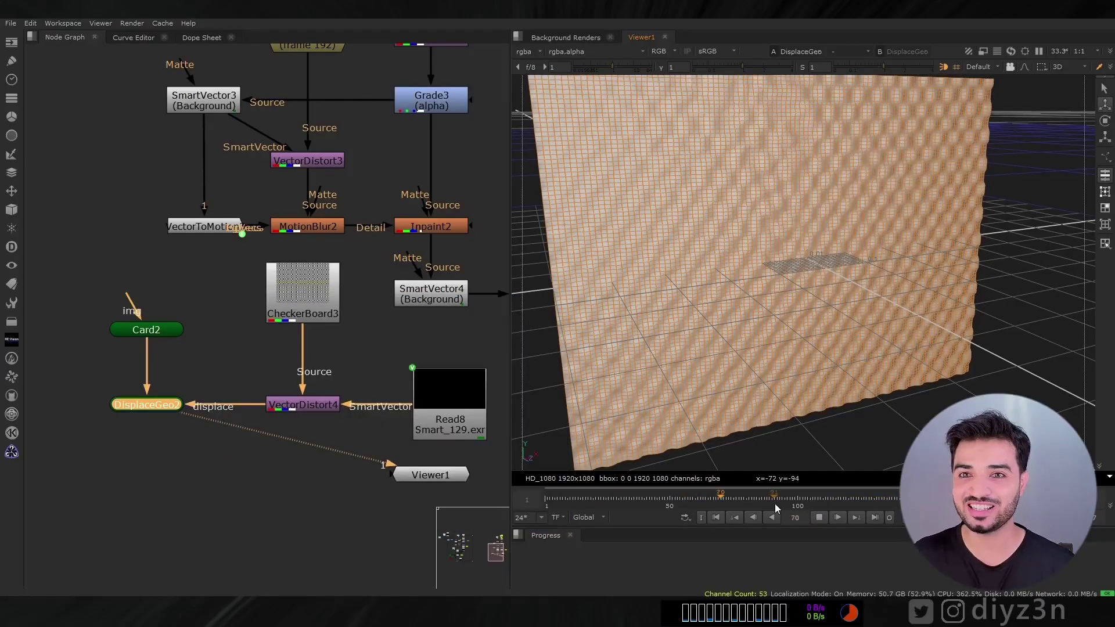
{"action": "left_click", "coordinate": [819, 518]}
{"action": "left_click_drag", "start_coordinate": [800, 338], "coordinate": [777, 353], "text": "ctrl"}
{"action": "scroll", "coordinate": [777, 353], "scroll_direction": "down", "scroll_amount": 1}
{"action": "middle_click_drag", "start_coordinate": [777, 353], "coordinate": [777, 360]}
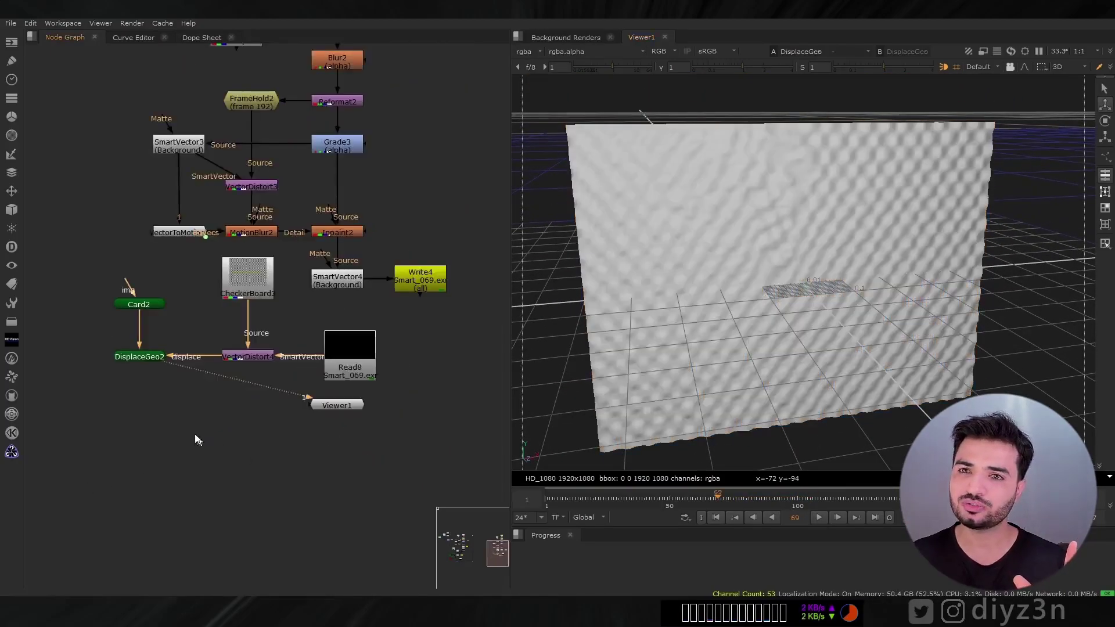
Step: Add a WriteGeo node below the DisplaceGeo, choose its storage format and export the geometry as Deform.abc
{"action": "scroll", "coordinate": [194, 434], "scroll_direction": "up", "scroll_amount": 3}
{"action": "key", "text": "Tab"}
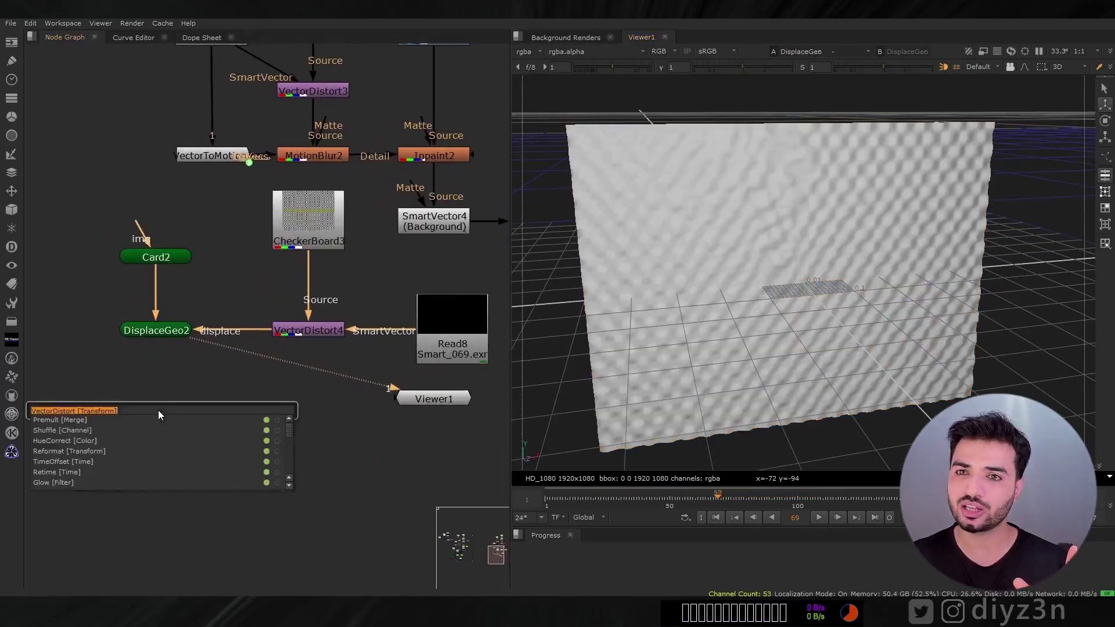
{"action": "type", "text": "write"}
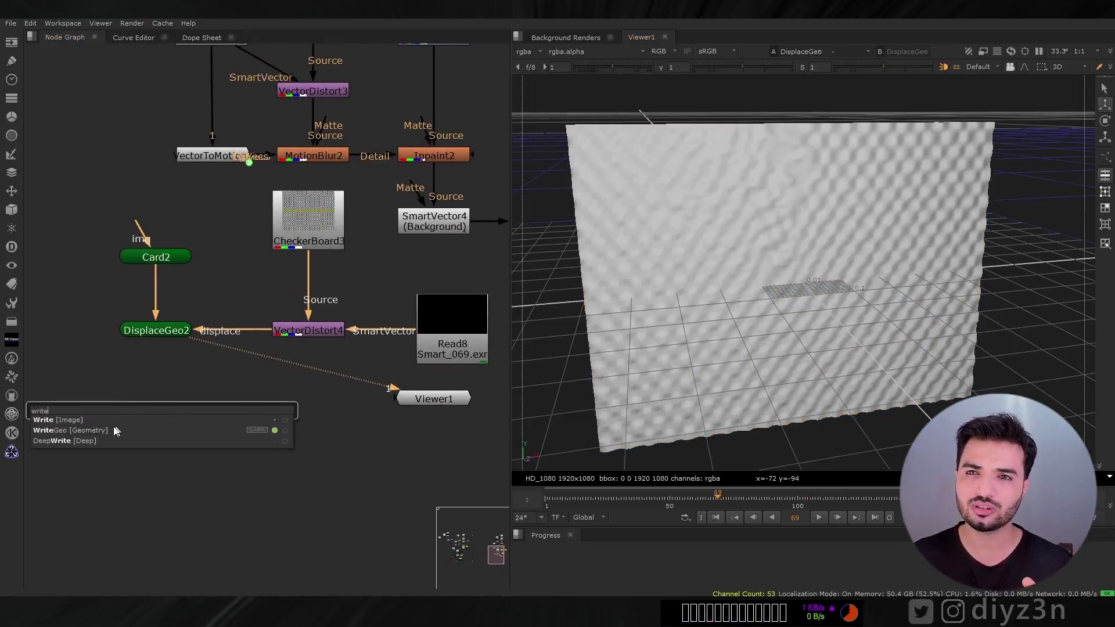
{"action": "left_click", "coordinate": [87, 430]}
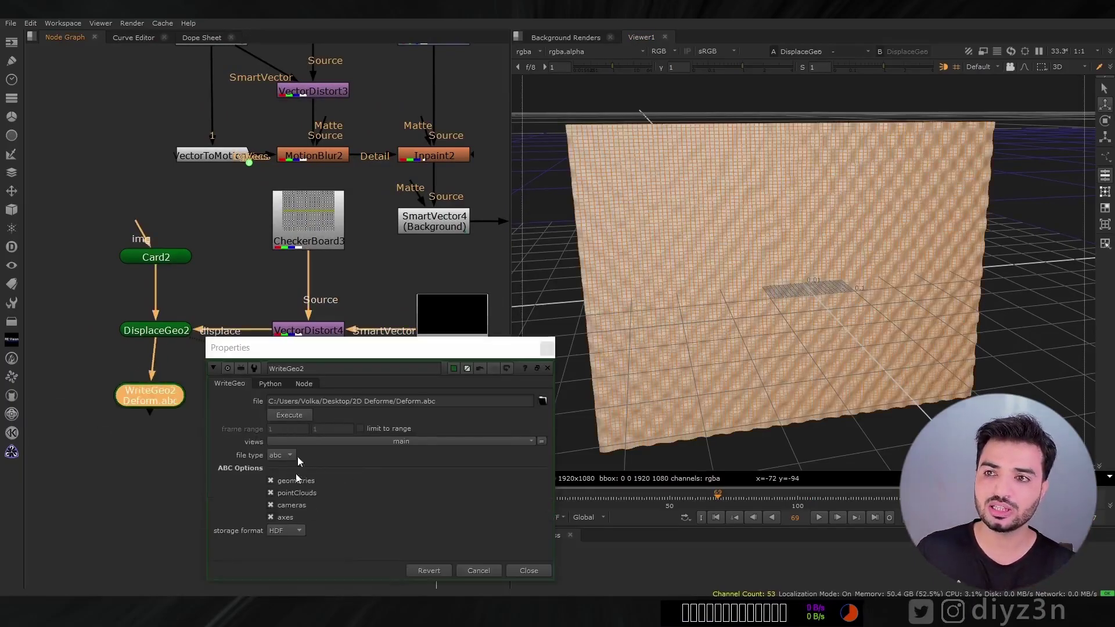
{"action": "left_click", "coordinate": [284, 530]}
{"action": "left_click", "coordinate": [284, 540]}
{"action": "left_click", "coordinate": [290, 414]}
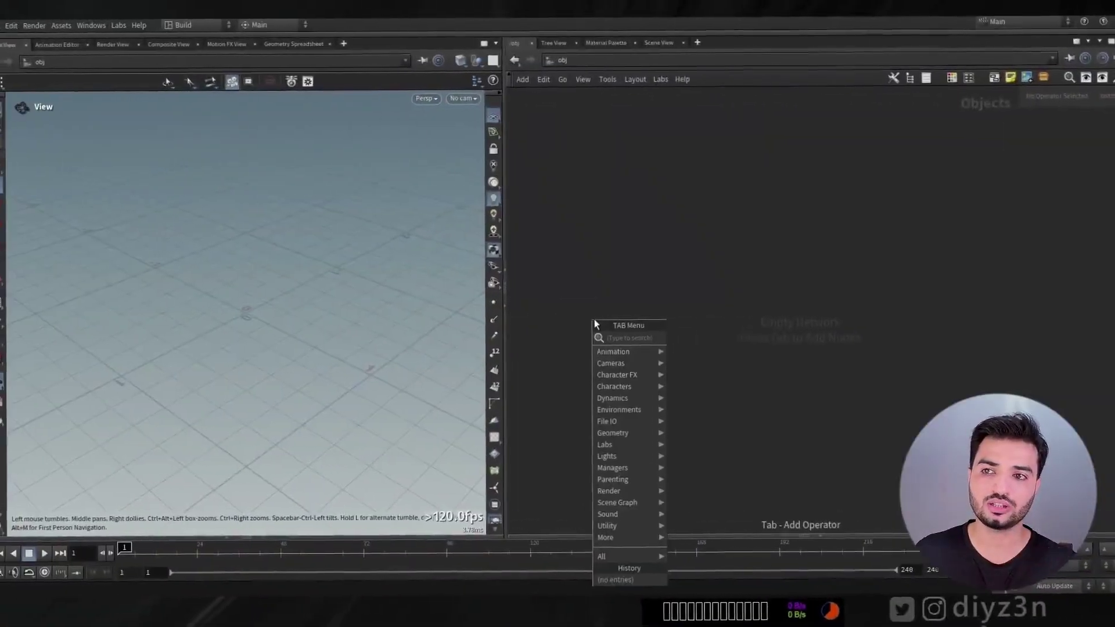
Step: In Houdini, create an Alembic geometry object and load Deform.abc from the 2D Deforme folder into its inner Alembic node
{"action": "type", "text": "ale"}
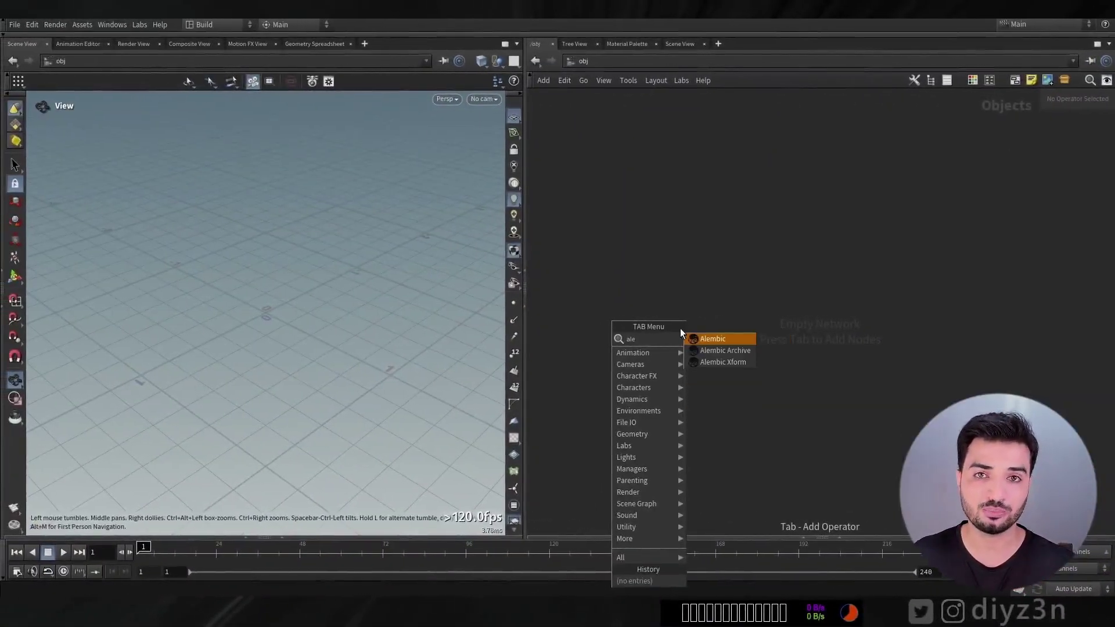
{"action": "key", "text": "Return"}
{"action": "left_click", "coordinate": [624, 263]}
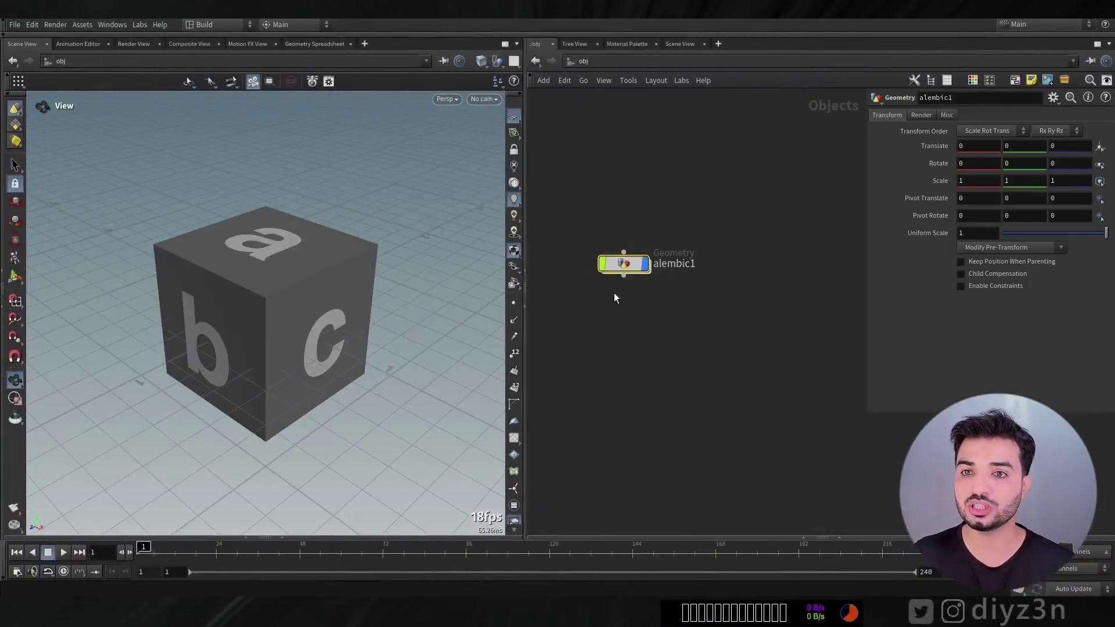
{"action": "double_click", "coordinate": [612, 266]}
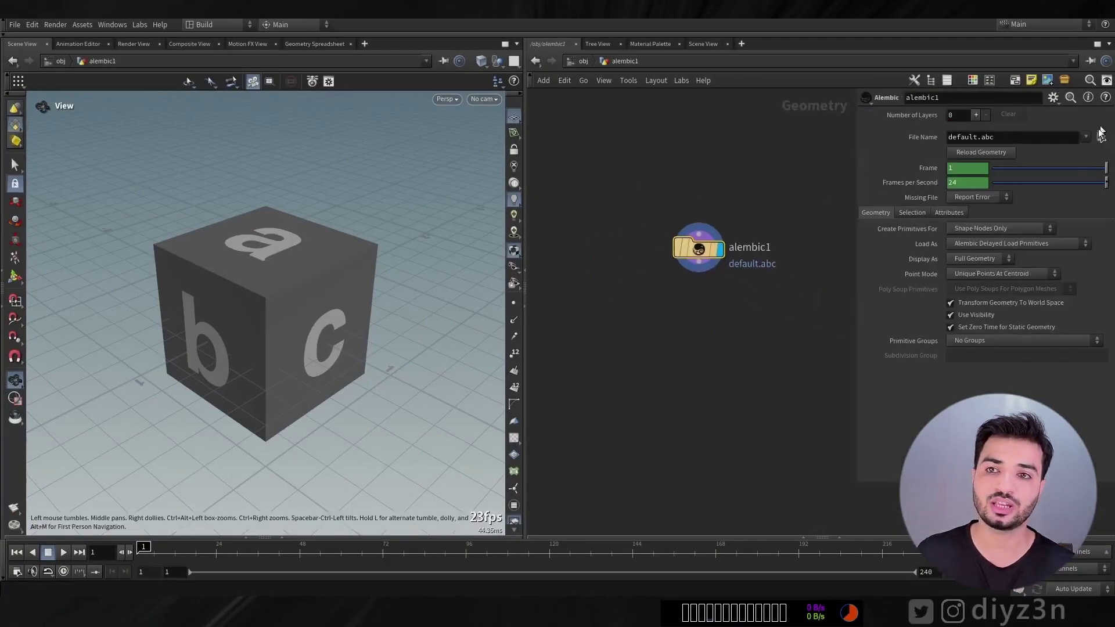
{"action": "left_click", "coordinate": [1101, 136]}
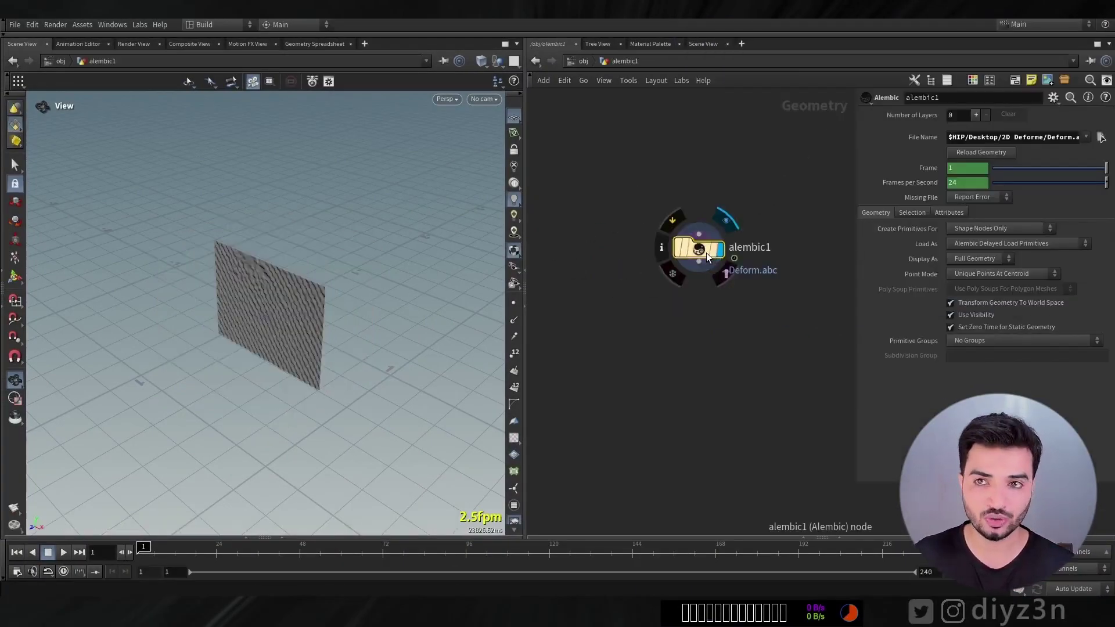
Step: Move the Alembic node aside, face the imported surface and scrub the animation to frame 64
{"action": "left_click_drag", "start_coordinate": [702, 250], "coordinate": [631, 215]}
{"action": "right_click_drag", "start_coordinate": [407, 293], "coordinate": [470, 290]}
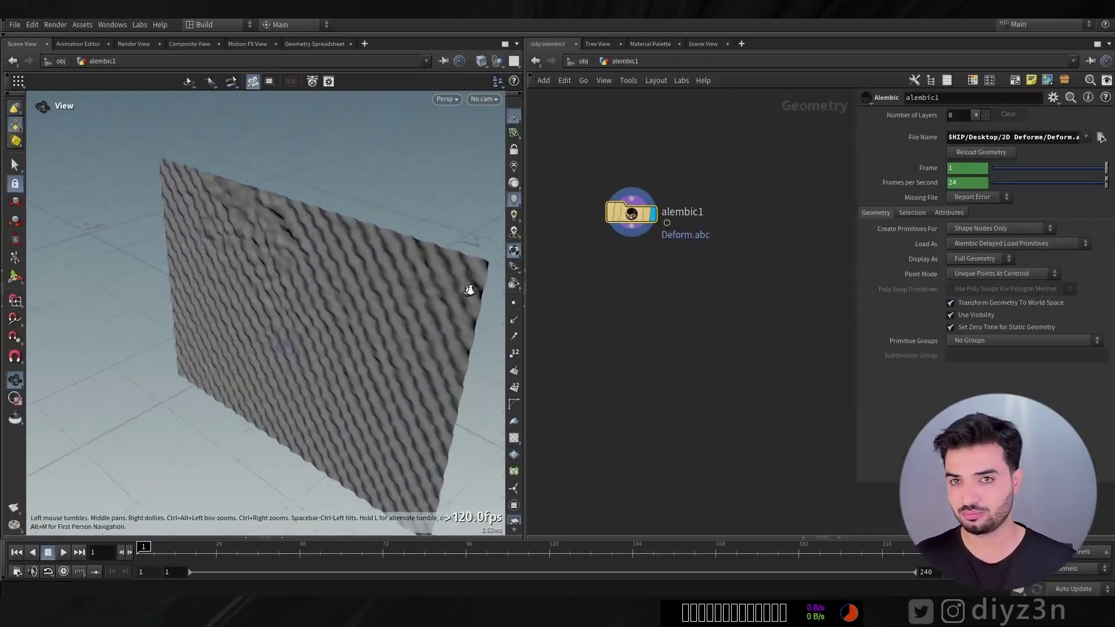
{"action": "left_click_drag", "start_coordinate": [469, 290], "coordinate": [174, 398]}
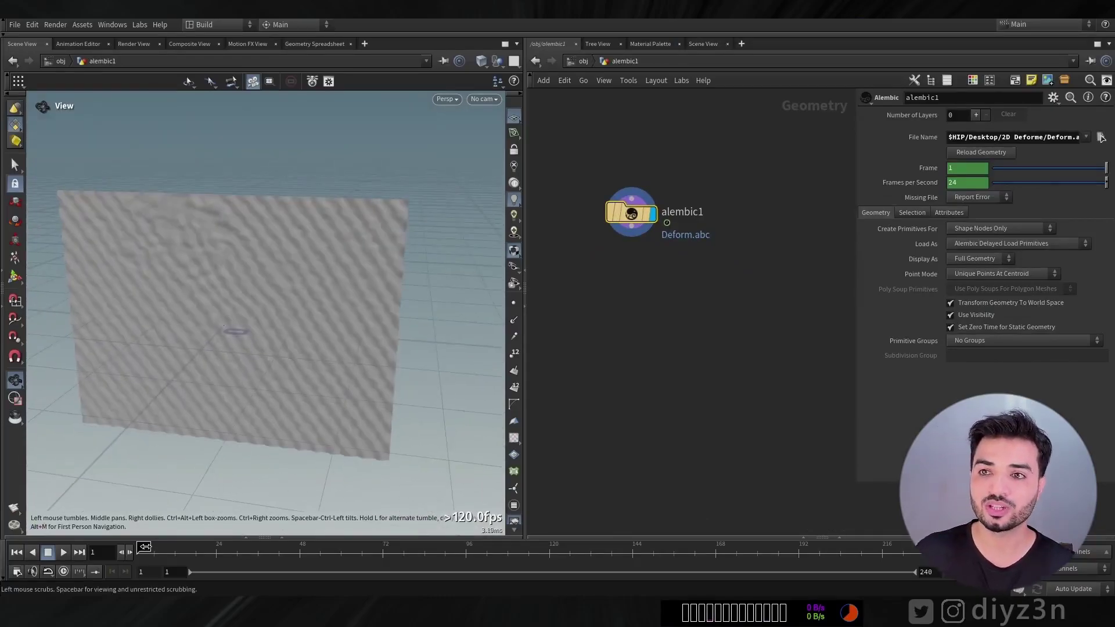
{"action": "left_click_drag", "start_coordinate": [145, 546], "coordinate": [411, 546]}
{"action": "left_click_drag", "start_coordinate": [416, 323], "coordinate": [271, 329]}
{"action": "left_click_drag", "start_coordinate": [411, 547], "coordinate": [354, 547]}
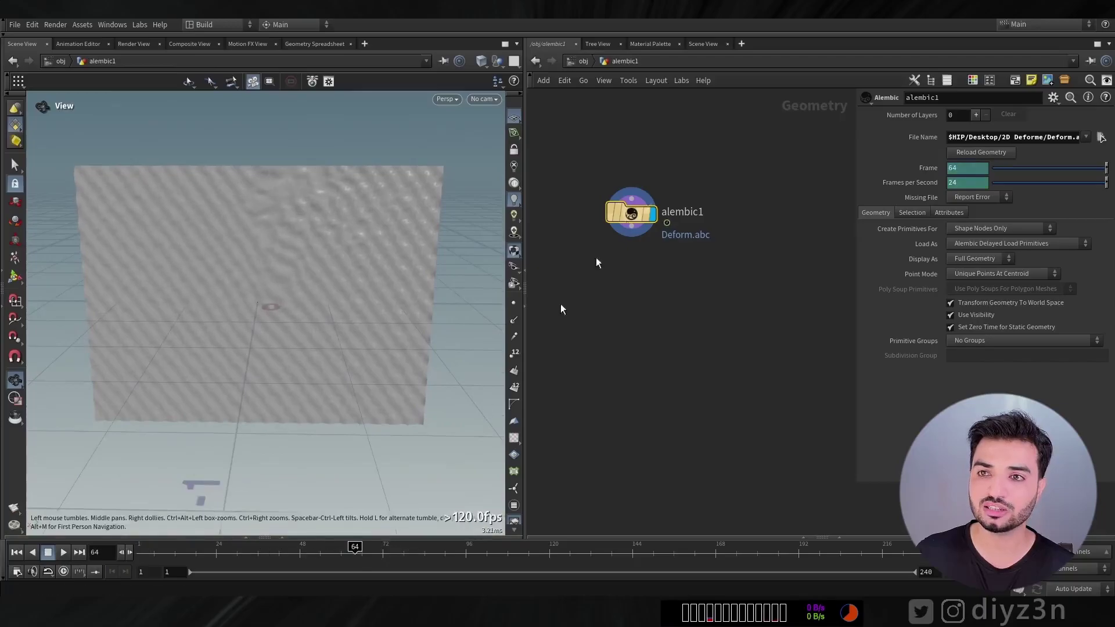
Step: Check the Alembic node's geometry info and set Load As to Unpack Alembic Delayed Load Primitives
{"action": "middle_click", "coordinate": [624, 224]}
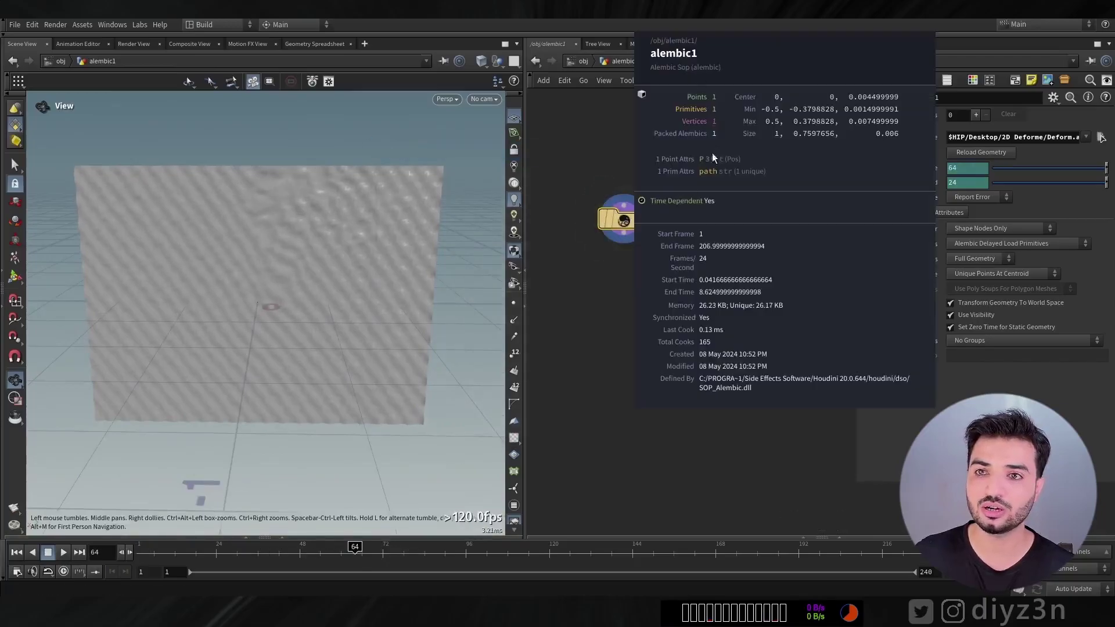
{"action": "left_click", "coordinate": [972, 244]}
{"action": "left_click", "coordinate": [974, 266]}
Step: Examine the unpacked mesh up close and scrub its deformation onward from frame 22
{"action": "left_click_drag", "start_coordinate": [291, 259], "coordinate": [244, 261]}
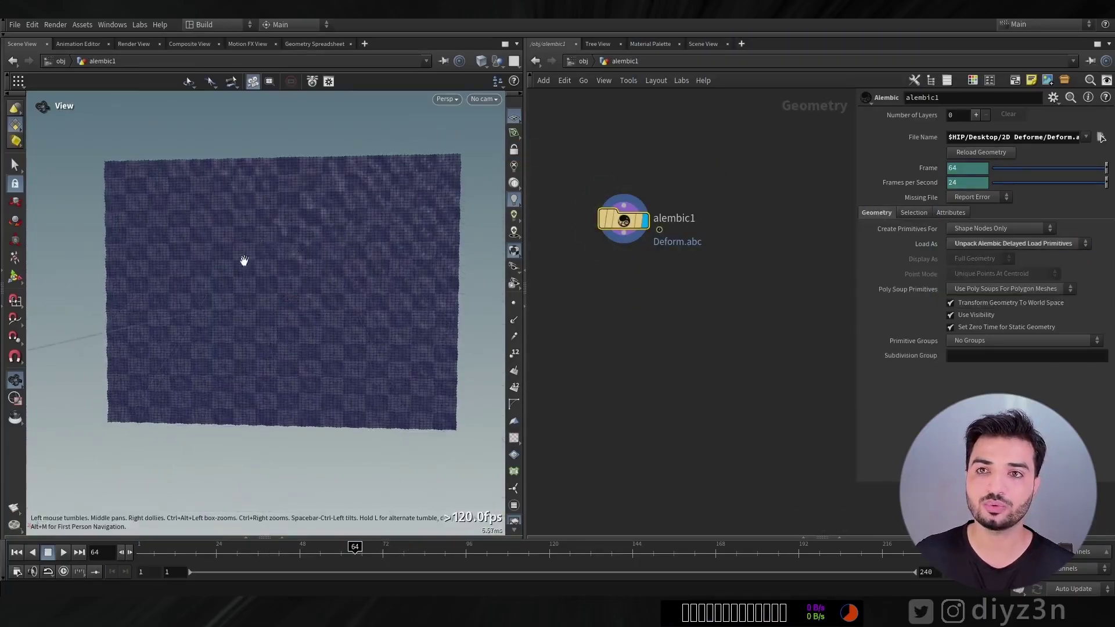
{"action": "right_click_drag", "start_coordinate": [244, 261], "coordinate": [315, 225]}
{"action": "left_click_drag", "start_coordinate": [277, 284], "coordinate": [246, 345]}
{"action": "left_click", "coordinate": [208, 559]}
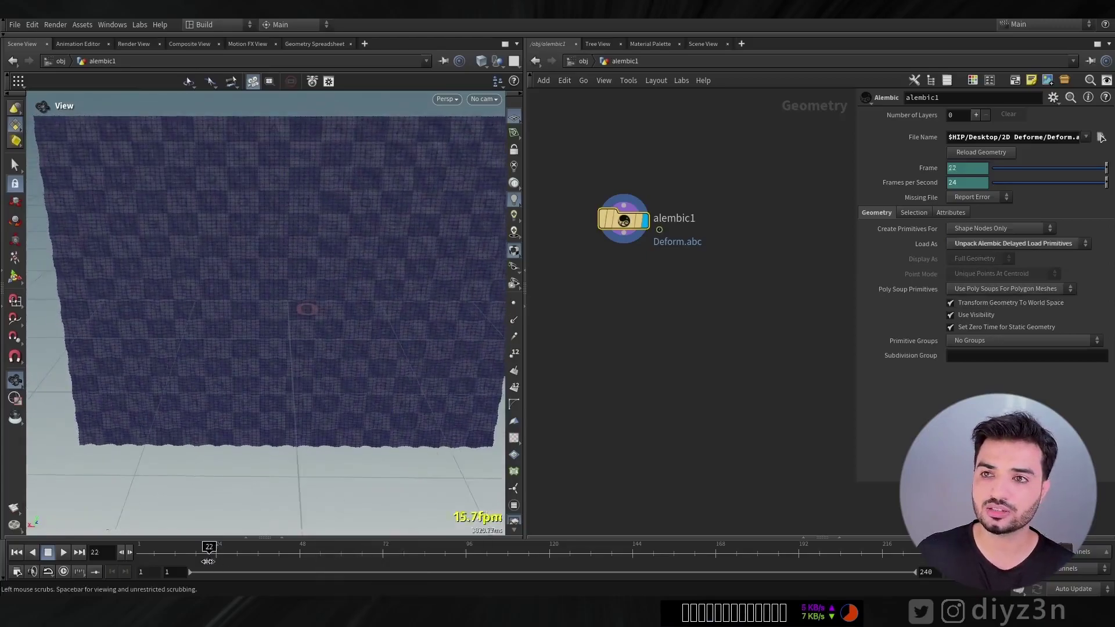
{"action": "left_click_drag", "start_coordinate": [314, 562], "coordinate": [455, 561]}
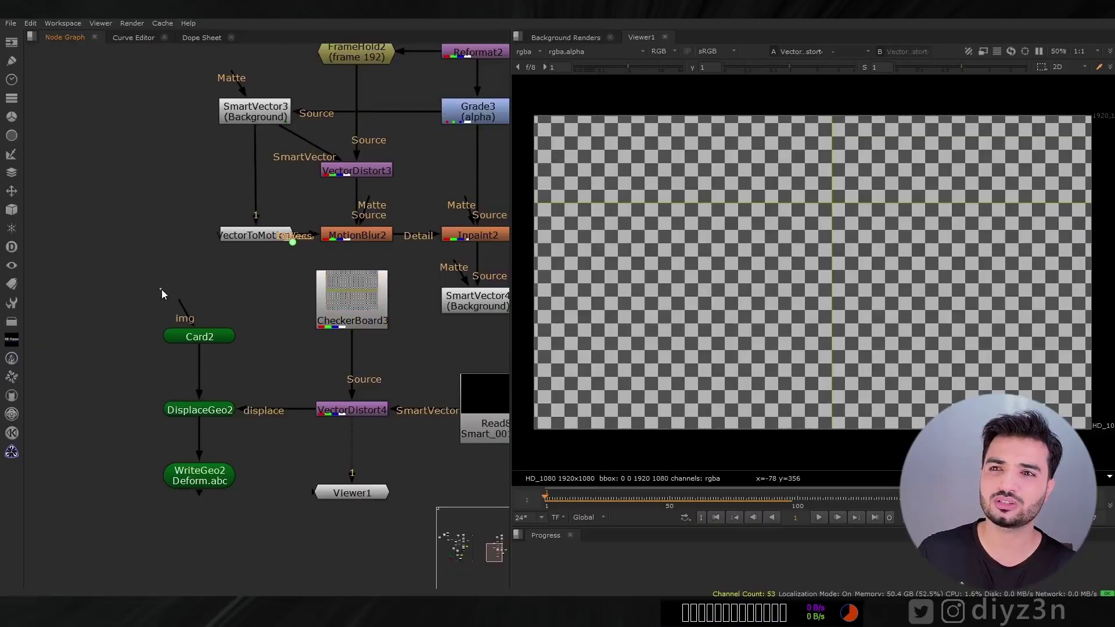
Step: In Nuke, paste a CheckerBoard copy, use it as the Card's img input, tidy the nodes and view the DisplaceGeo
{"action": "key", "text": "ctrl+v"}
{"action": "left_click_drag", "start_coordinate": [203, 337], "coordinate": [205, 357]}
{"action": "key", "text": "1"}
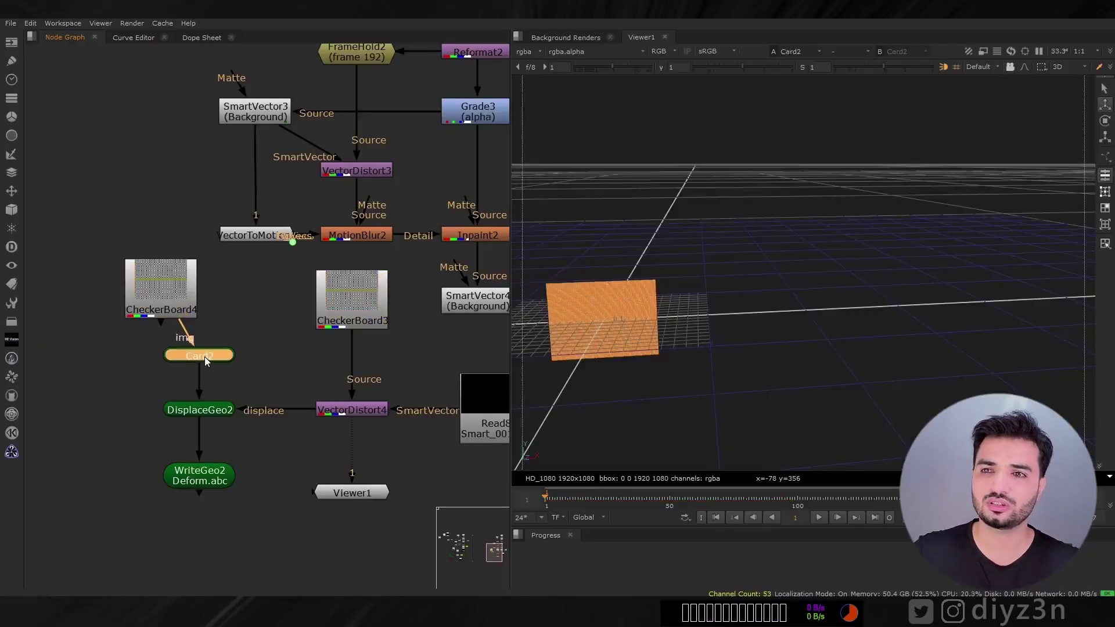
{"action": "left_click", "coordinate": [214, 381]}
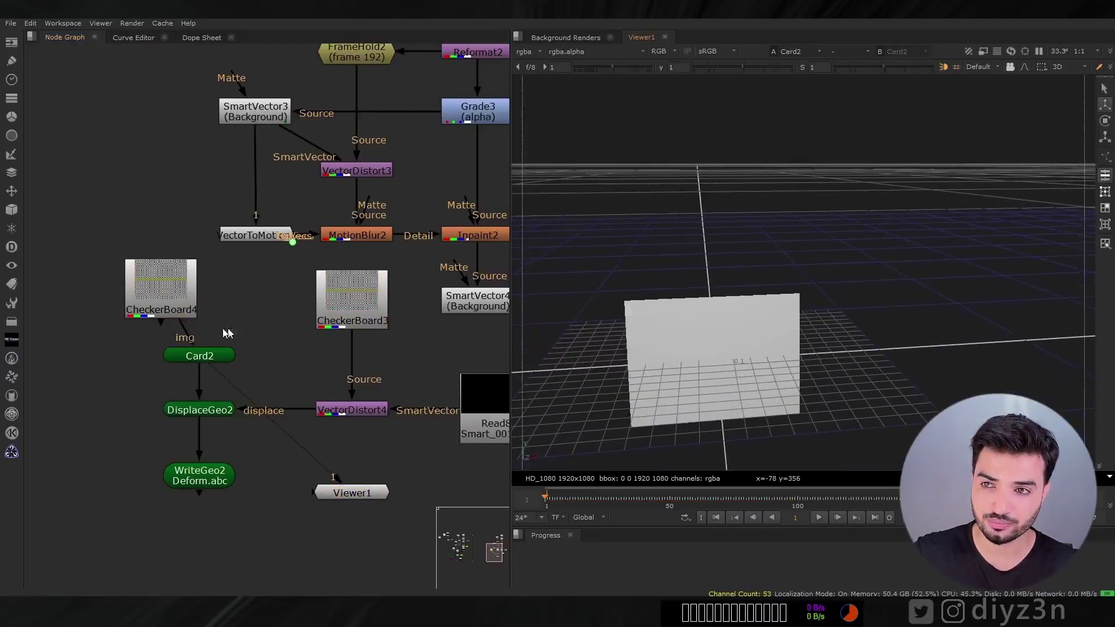
{"action": "left_click_drag", "start_coordinate": [172, 307], "coordinate": [173, 290]}
{"action": "left_click_drag", "start_coordinate": [174, 284], "coordinate": [212, 283]}
{"action": "left_click", "coordinate": [221, 411]}
{"action": "key", "text": "1"}
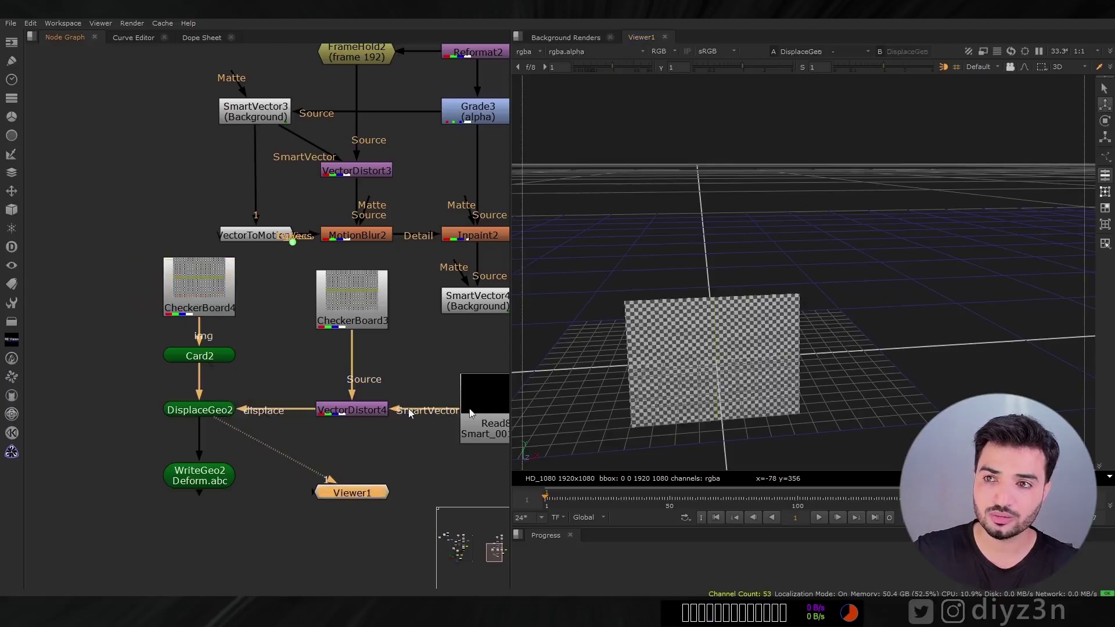
Step: Increase the DisplaceGeo scale to strengthen the relief on the checkered card
{"action": "scroll", "coordinate": [694, 376], "scroll_direction": "up", "scroll_amount": 8}
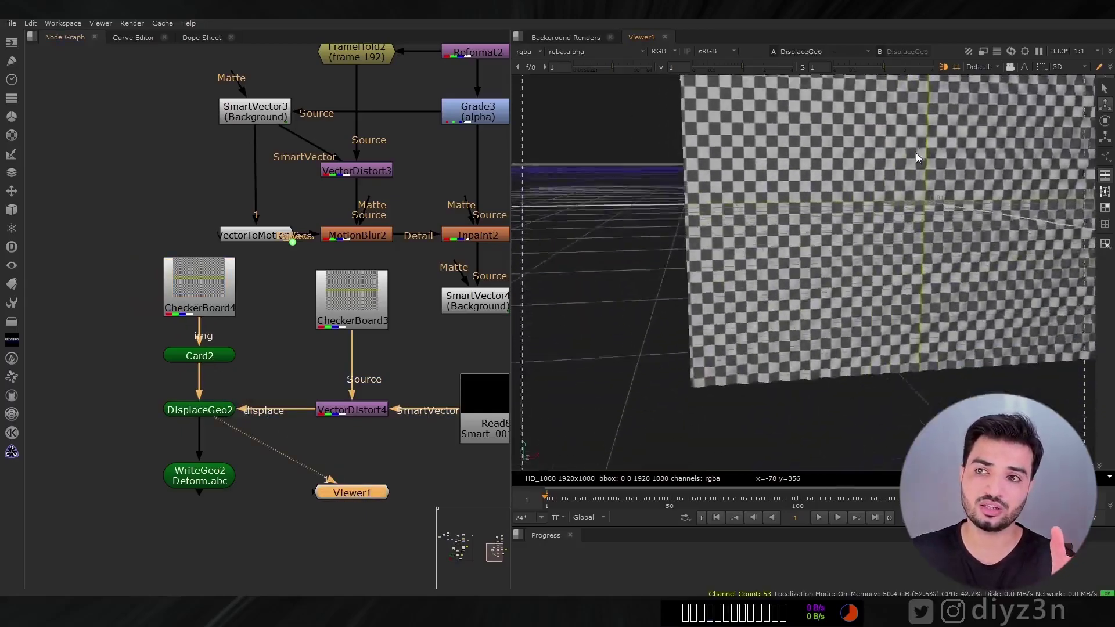
{"action": "double_click", "coordinate": [229, 410]}
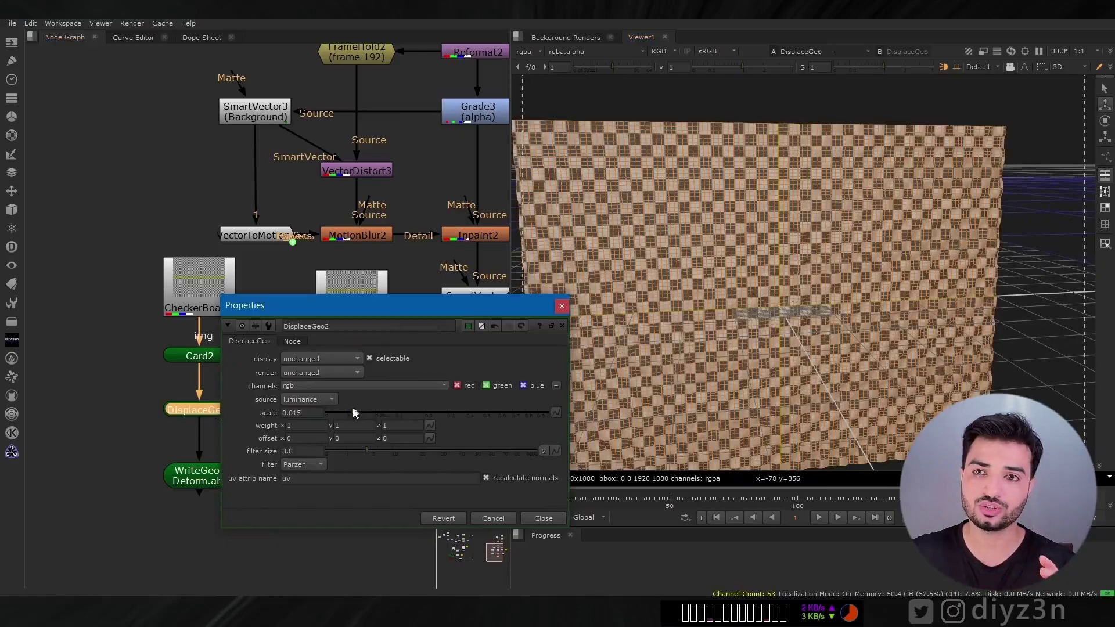
{"action": "left_click_drag", "start_coordinate": [355, 414], "coordinate": [383, 414]}
{"action": "left_click", "coordinate": [546, 518]}
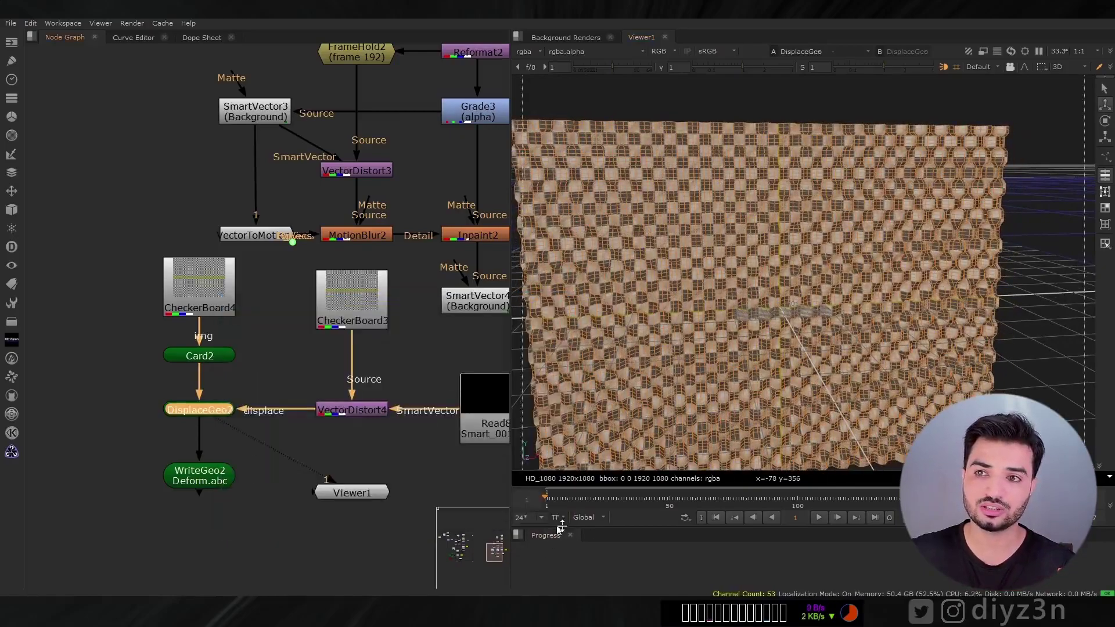
Step: View the VectorDistort4 result in place of the displaced card and set its Output to st-map
{"action": "left_click", "coordinate": [819, 517]}
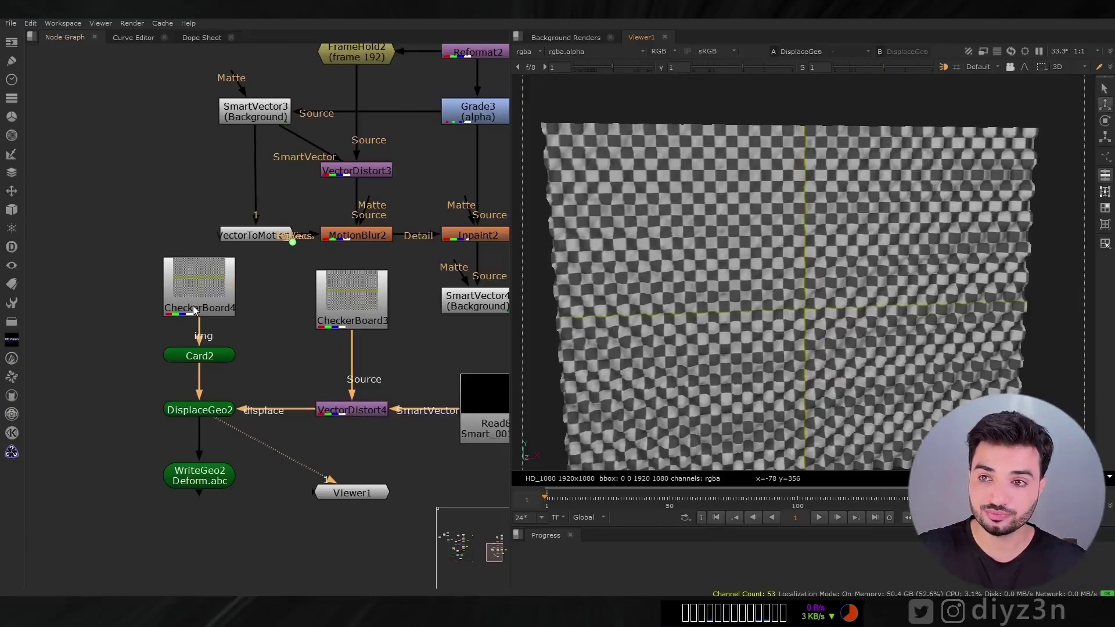
{"action": "left_click_drag", "start_coordinate": [193, 305], "coordinate": [192, 320]}
{"action": "left_click", "coordinate": [342, 472]}
{"action": "middle_click_drag", "start_coordinate": [370, 449], "coordinate": [315, 423]}
{"action": "left_click", "coordinate": [297, 389]}
{"action": "key", "text": "1"}
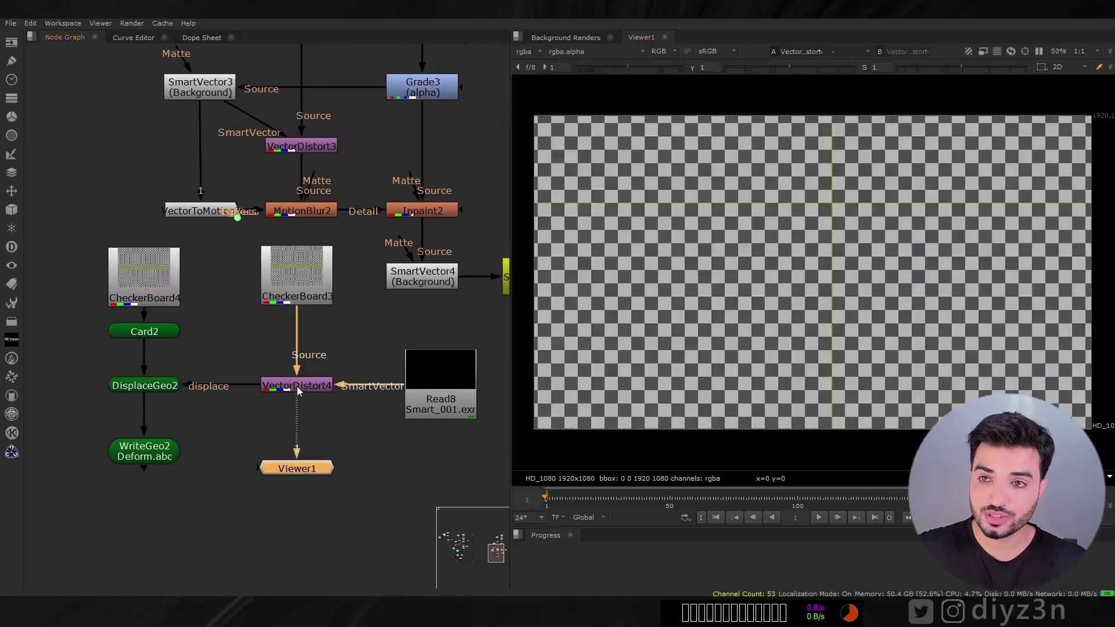
{"action": "double_click", "coordinate": [298, 388]}
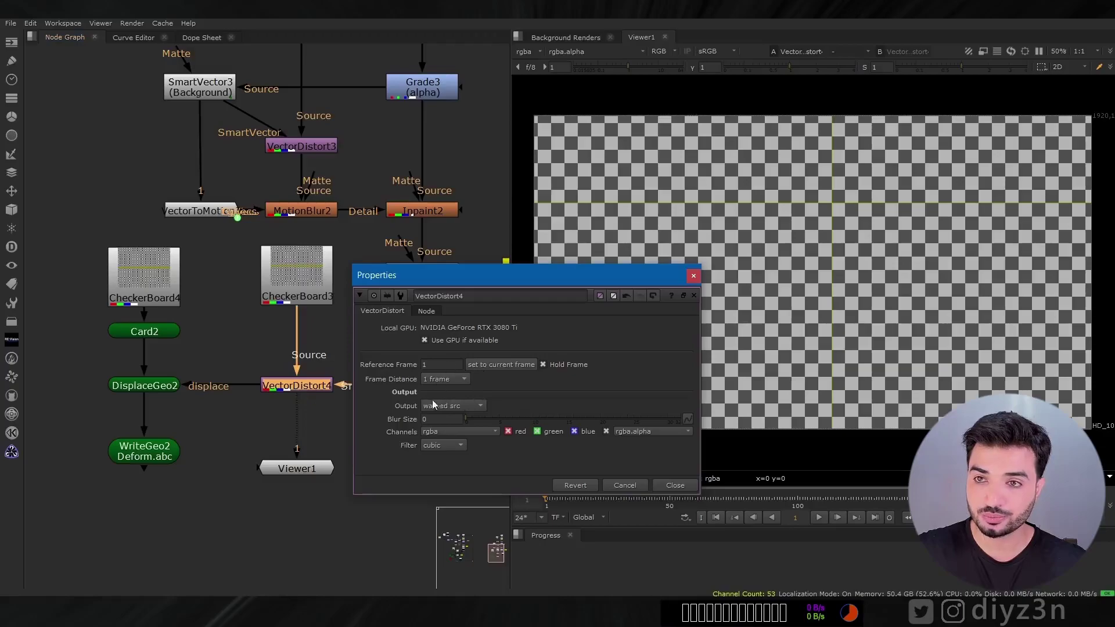
{"action": "left_click", "coordinate": [479, 418]}
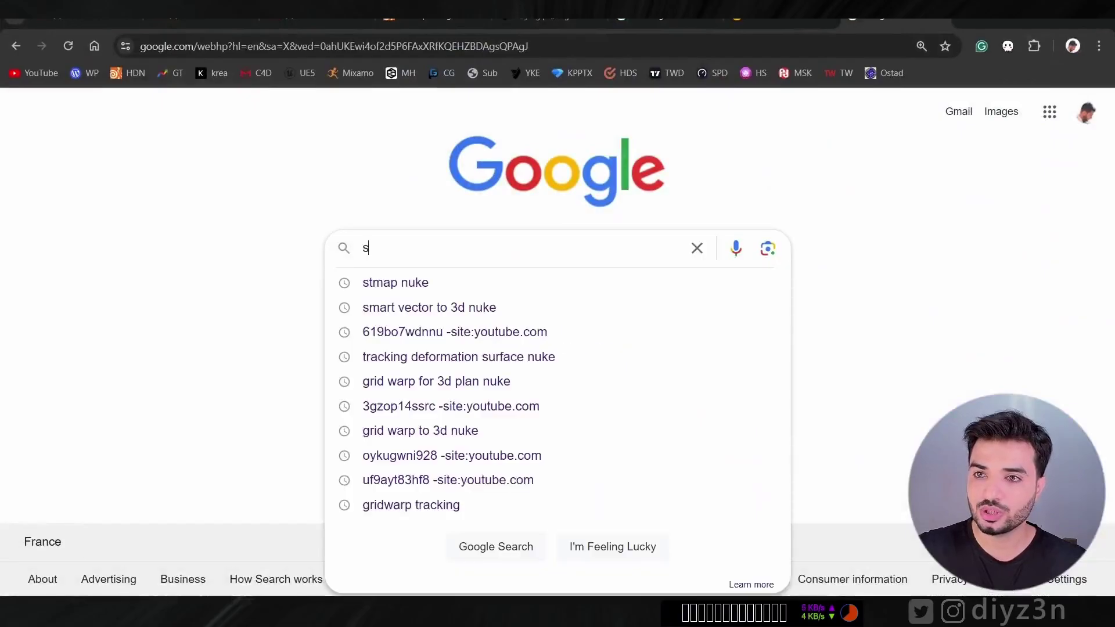
Step: In the web browser, search Google for "stmap nuke"
{"action": "type", "text": "r"}
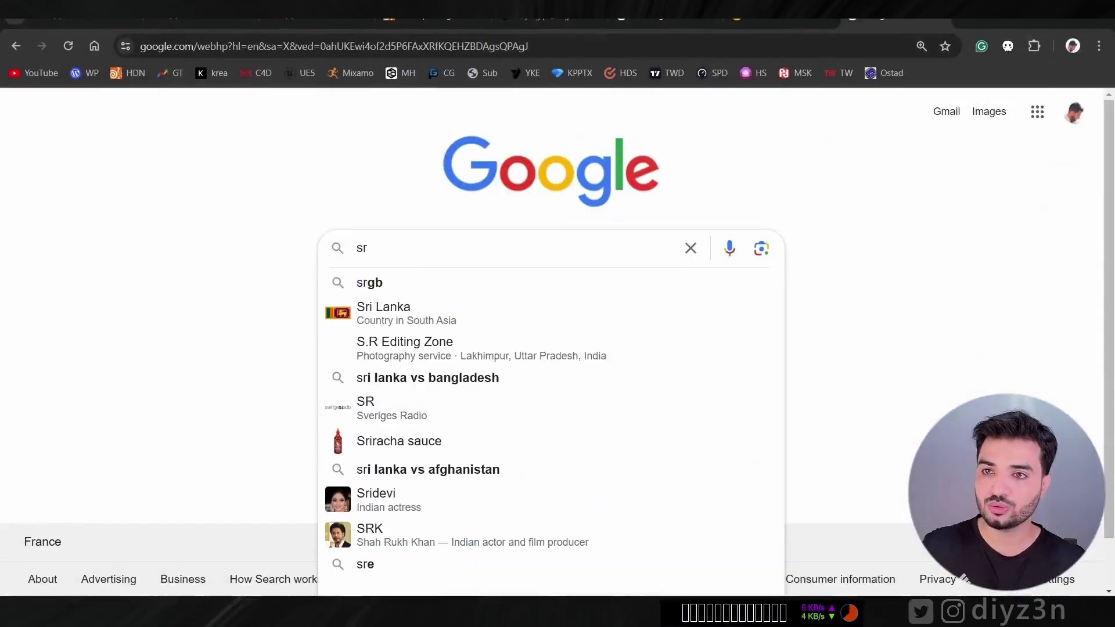
{"action": "key", "text": "BackSpace"}
{"action": "type", "text": "tm"}
{"action": "key", "text": "Down"}
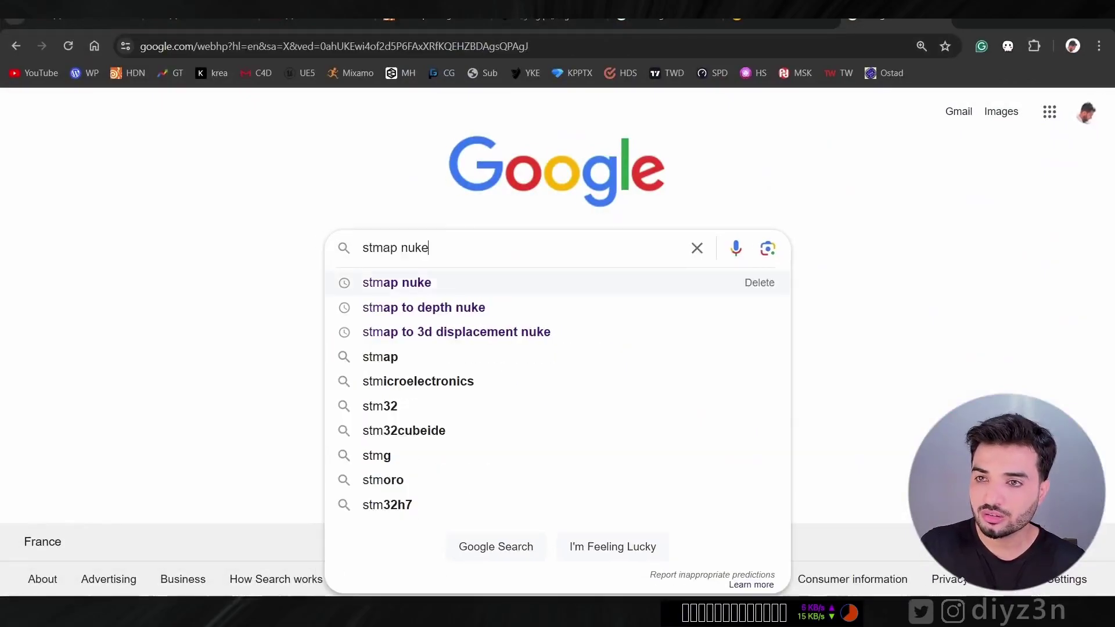
{"action": "key", "text": "Return"}
Step: Read the STMap description in Foundry's Nuke reference guide, focusing on its use of two channels
{"action": "scroll", "coordinate": [677, 290], "scroll_direction": "down", "scroll_amount": 7}
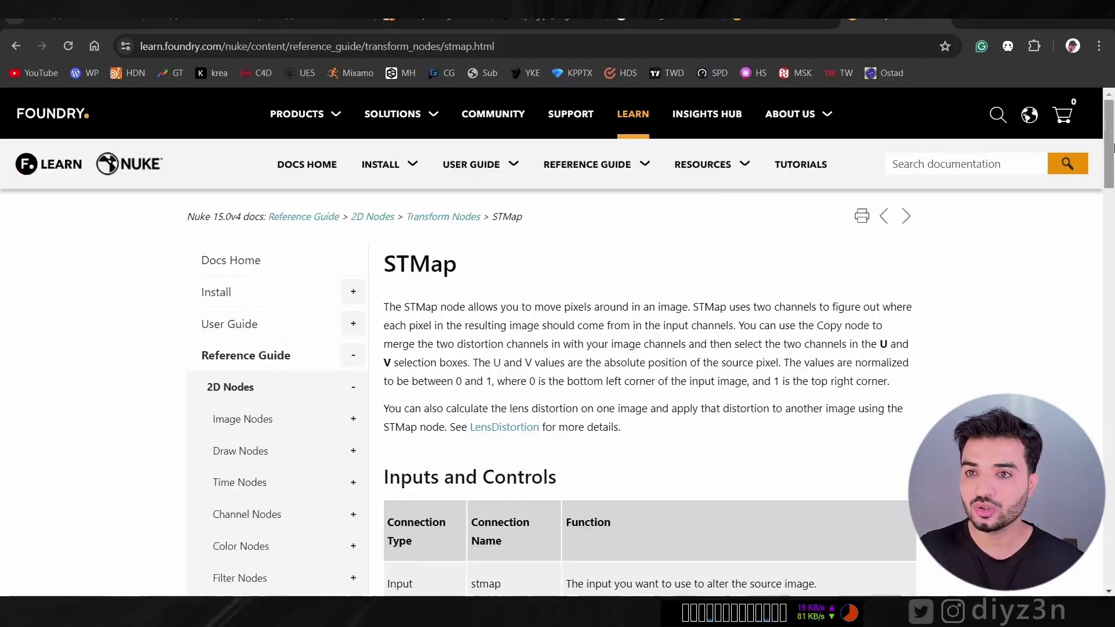
{"action": "left_click_drag", "start_coordinate": [445, 276], "coordinate": [532, 277]}
{"action": "left_click", "coordinate": [532, 277]}
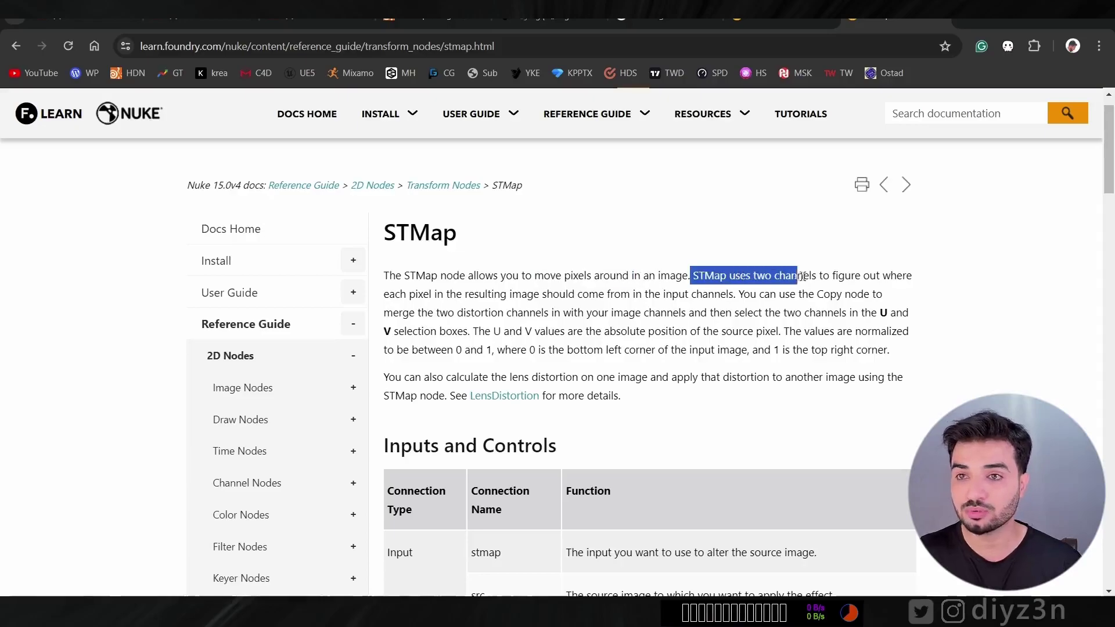
{"action": "left_click_drag", "start_coordinate": [802, 276], "coordinate": [816, 277]}
{"action": "double_click", "coordinate": [871, 275]}
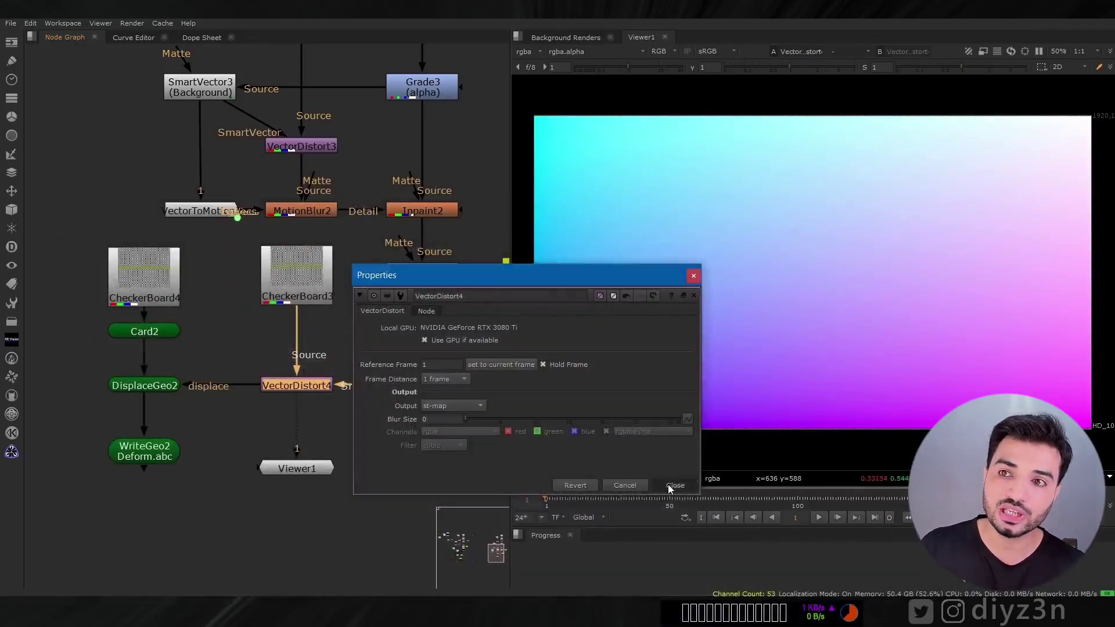
Step: Back in Nuke, play the st-map output up to frame 135 and inspect the DisplaceGeo2 card from an angle
{"action": "left_click", "coordinate": [662, 485]}
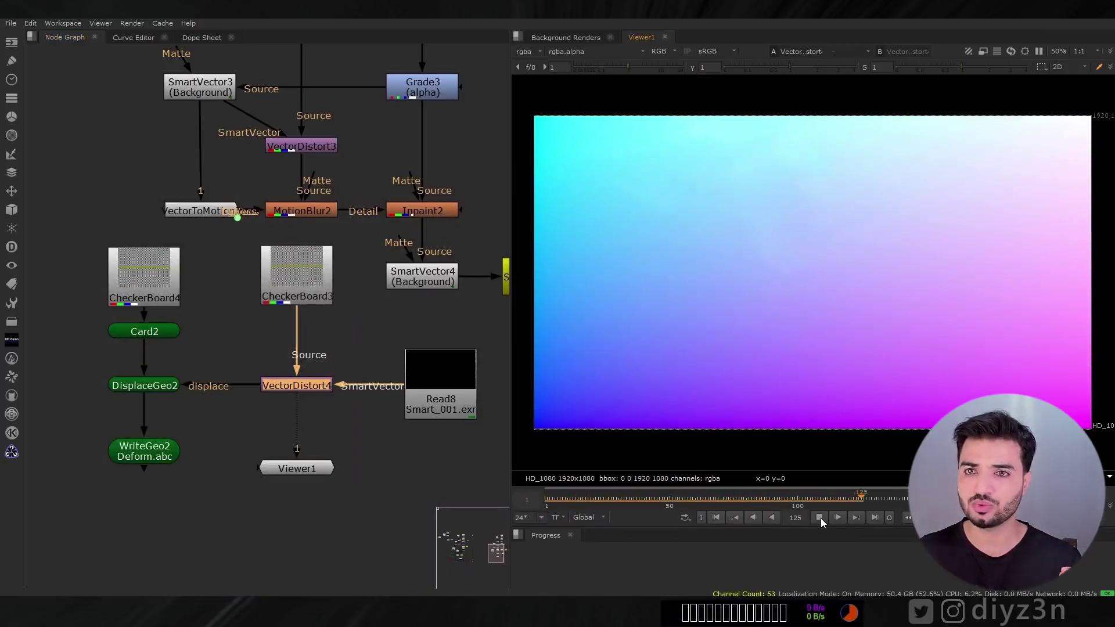
{"action": "left_click", "coordinate": [819, 518]}
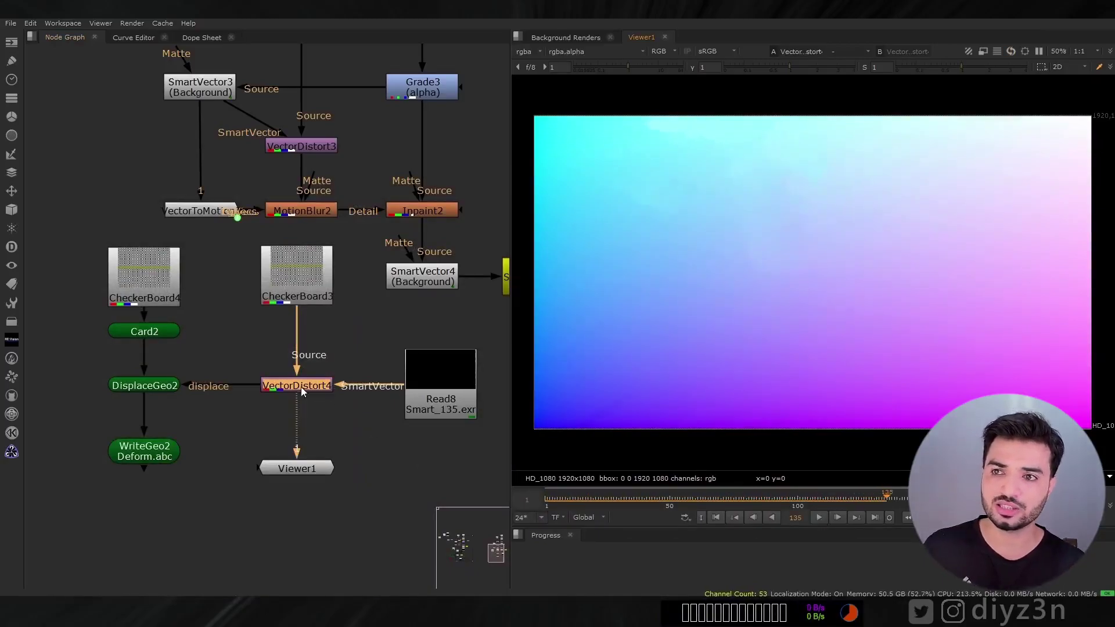
{"action": "left_click", "coordinate": [123, 387]}
{"action": "key", "text": "1"}
{"action": "scroll", "coordinate": [1005, 354], "scroll_direction": "down", "scroll_amount": 3}
{"action": "left_click", "coordinate": [999, 355]}
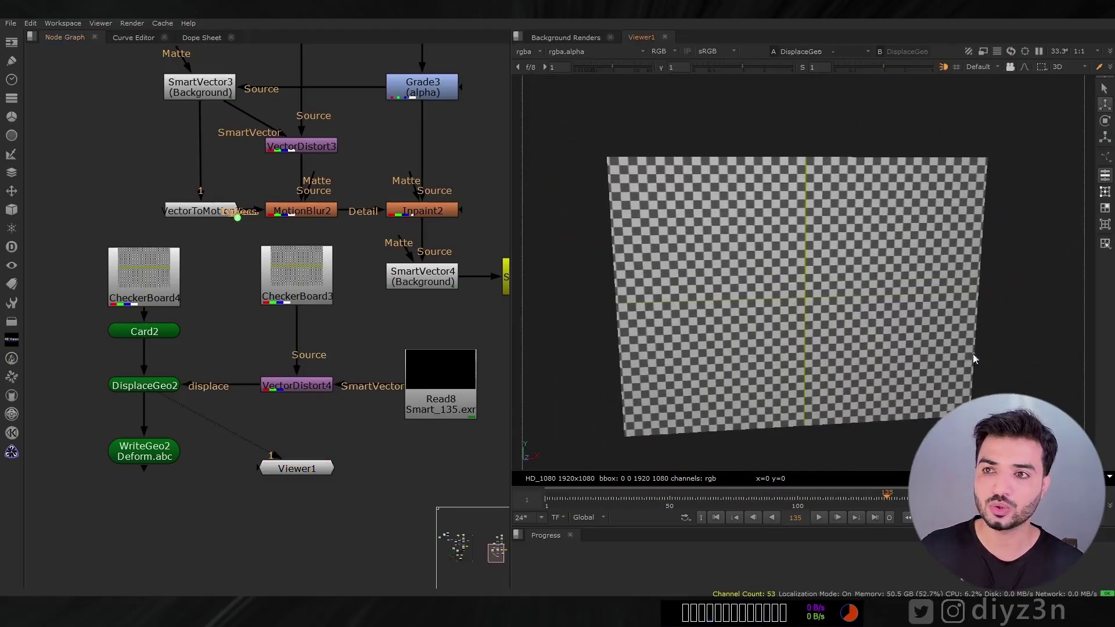
{"action": "left_click_drag", "start_coordinate": [973, 359], "coordinate": [927, 346], "text": "ctrl"}
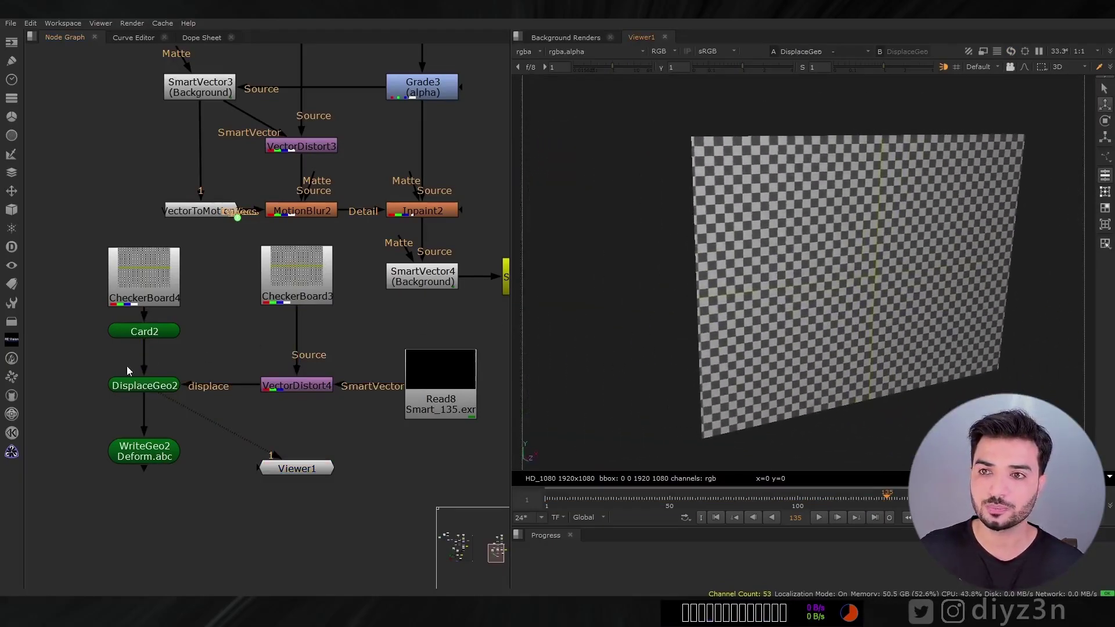
Step: Set DisplaceGeo2's source to green and its scale to 0.805, and play back the deformation
{"action": "double_click", "coordinate": [152, 387]}
{"action": "left_click", "coordinate": [310, 424]}
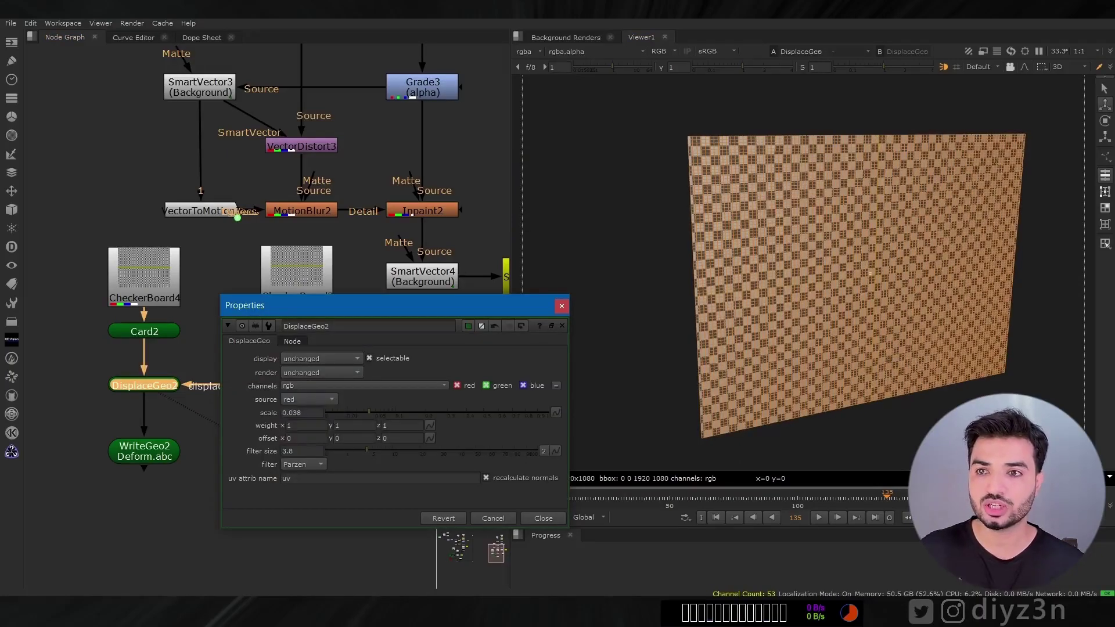
{"action": "left_click_drag", "start_coordinate": [374, 411], "coordinate": [526, 412]}
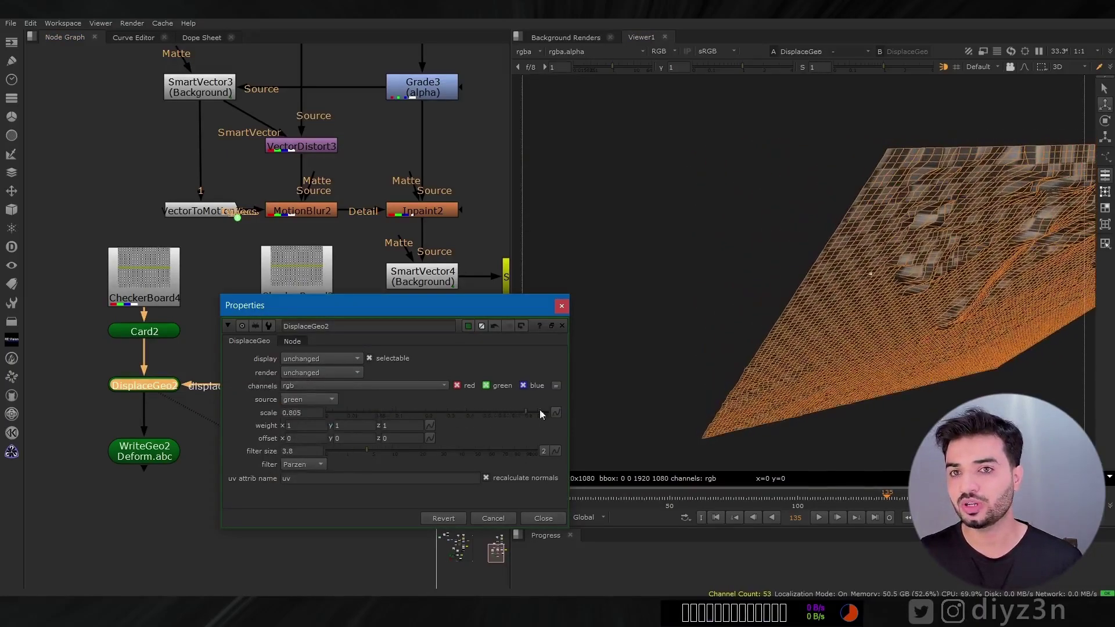
{"action": "mouse_move", "coordinate": [1063, 351]}
{"action": "left_mouse_down", "text": "ctrl"}
{"action": "mouse_move", "coordinate": [1010, 348]}
{"action": "mouse_move", "coordinate": [944, 321]}
{"action": "mouse_move", "coordinate": [797, 384]}
{"action": "mouse_move", "coordinate": [810, 363]}
{"action": "mouse_move", "coordinate": [716, 298]}
{"action": "mouse_move", "coordinate": [739, 327]}
{"action": "mouse_move", "coordinate": [777, 297]}
{"action": "left_mouse_up", "text": "ctrl"}
{"action": "left_click", "coordinate": [796, 384]}
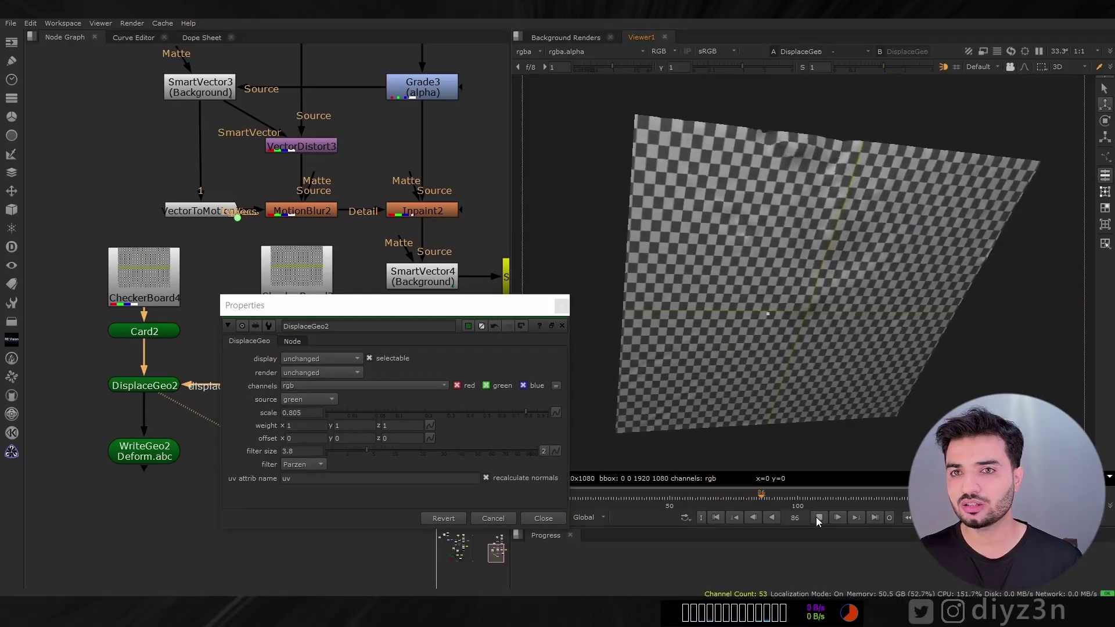
{"action": "left_click", "coordinate": [818, 517]}
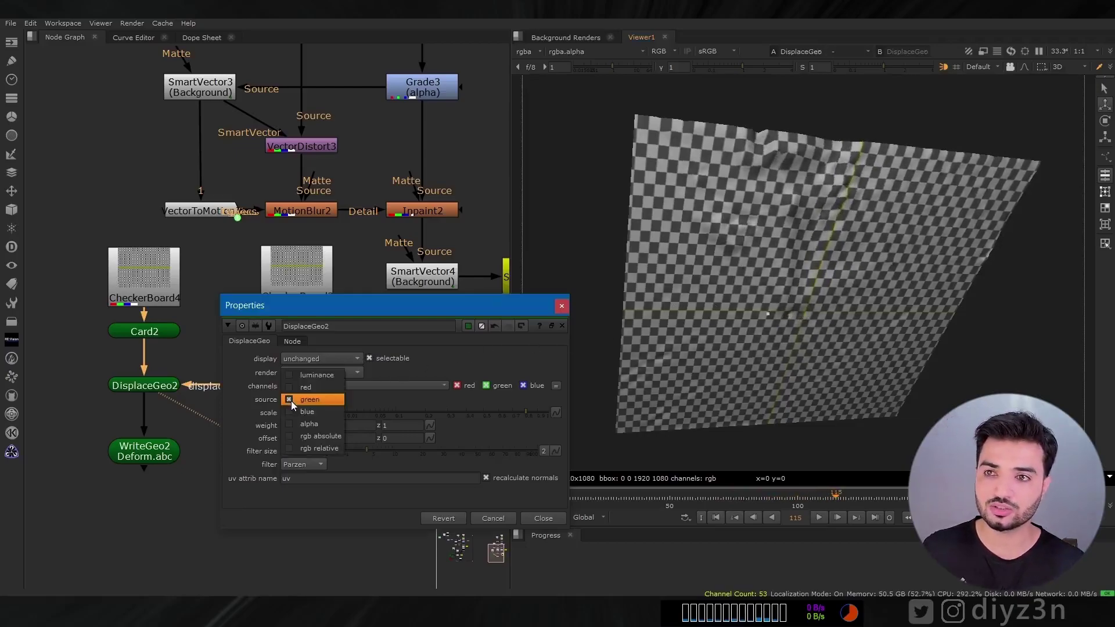
Step: Try blue and alpha as DisplaceGeo2's source, settle on rgb absolute, and reframe the displaced card
{"action": "left_click", "coordinate": [301, 411]}
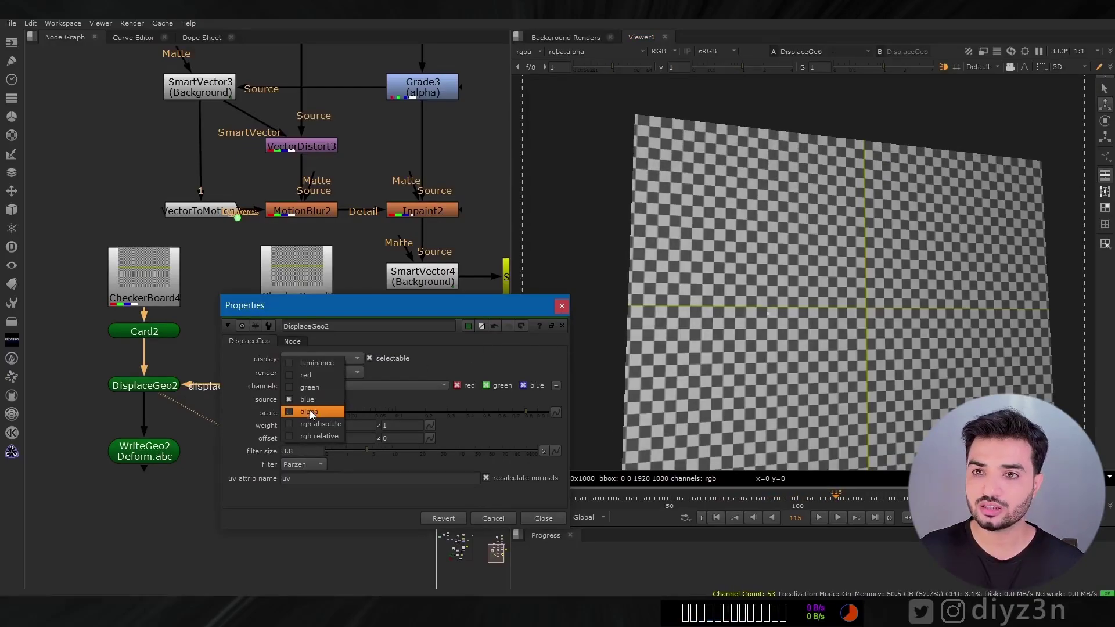
{"action": "left_click", "coordinate": [309, 411]}
{"action": "left_click", "coordinate": [319, 411]}
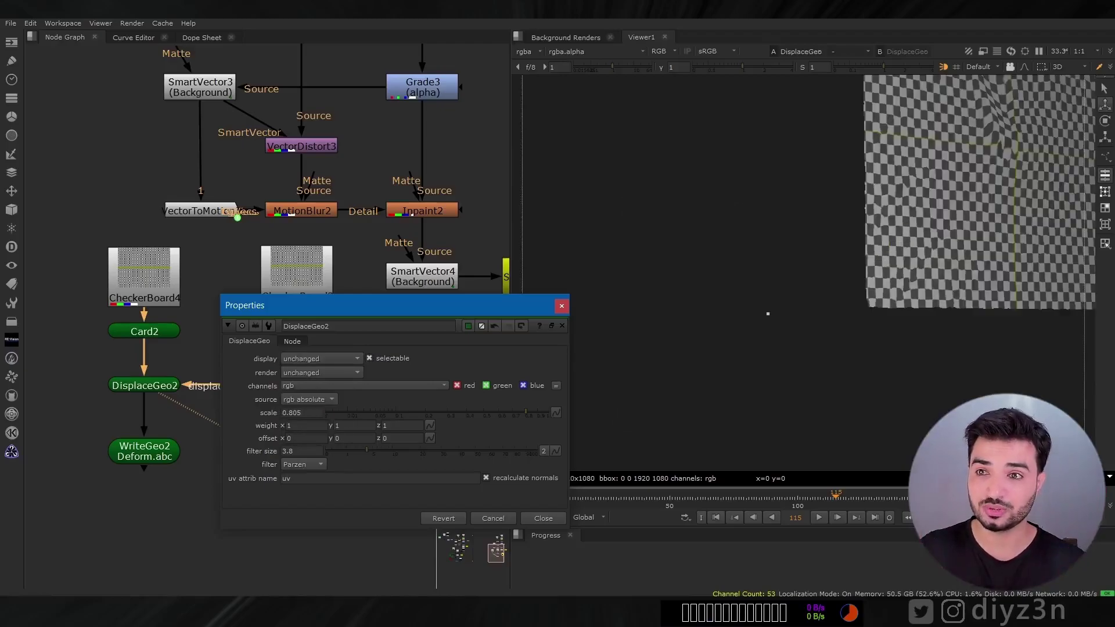
{"action": "left_click", "coordinate": [854, 319]}
{"action": "left_click_drag", "start_coordinate": [855, 317], "coordinate": [835, 313], "text": "ctrl"}
{"action": "middle_click_drag", "start_coordinate": [834, 312], "coordinate": [816, 355]}
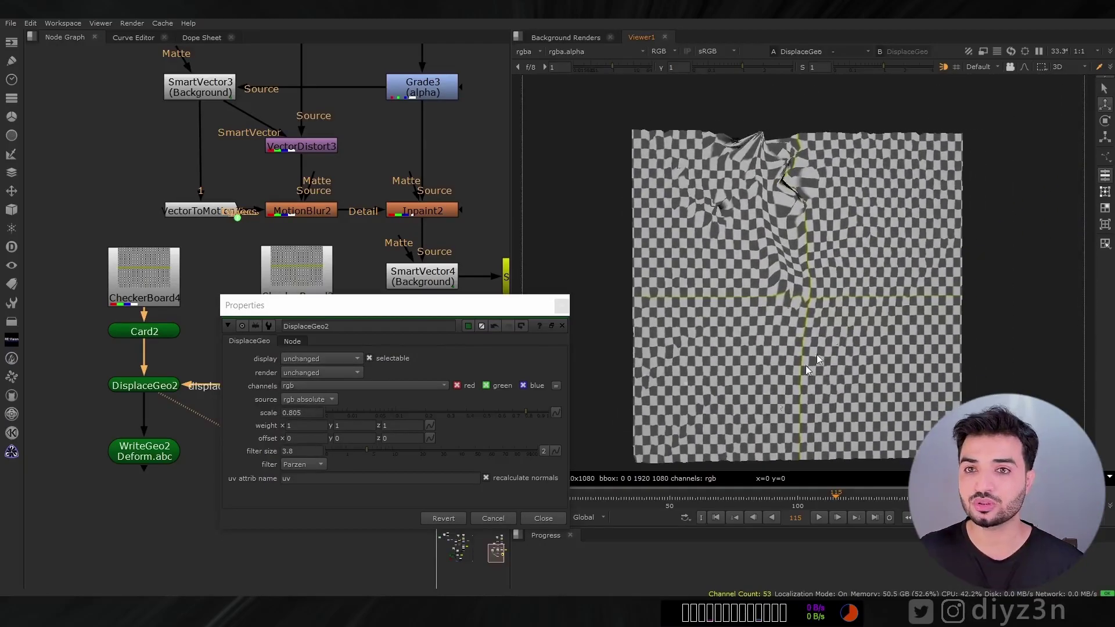
Step: Play the card's deformation from the first frame and stop at frame 90
{"action": "left_click", "coordinate": [717, 517]}
{"action": "left_click", "coordinate": [823, 517]}
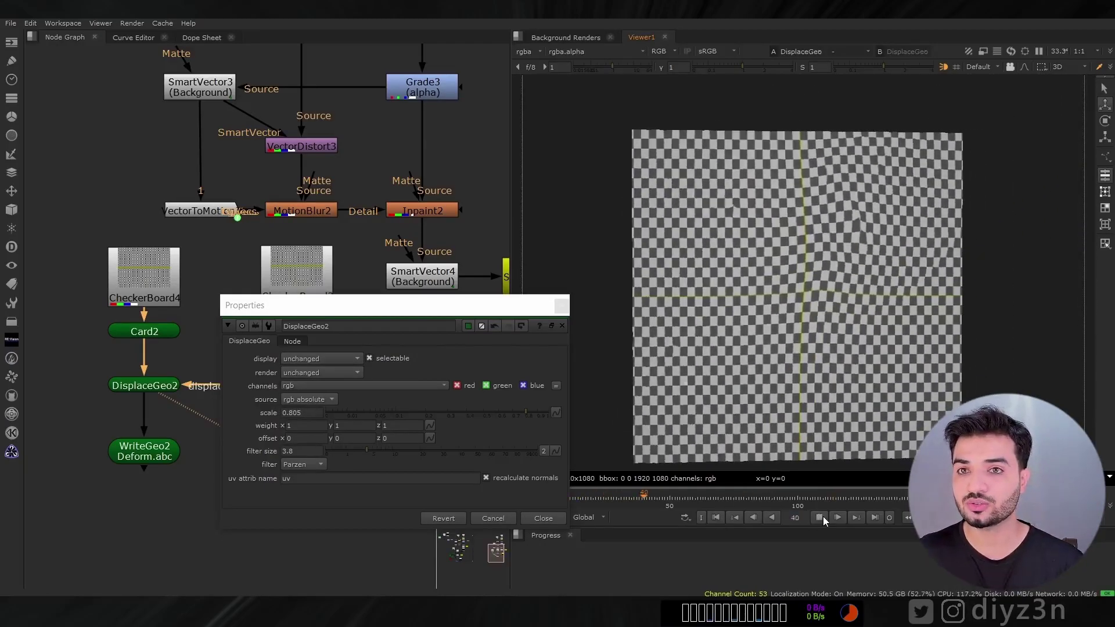
{"action": "left_click", "coordinate": [823, 517]}
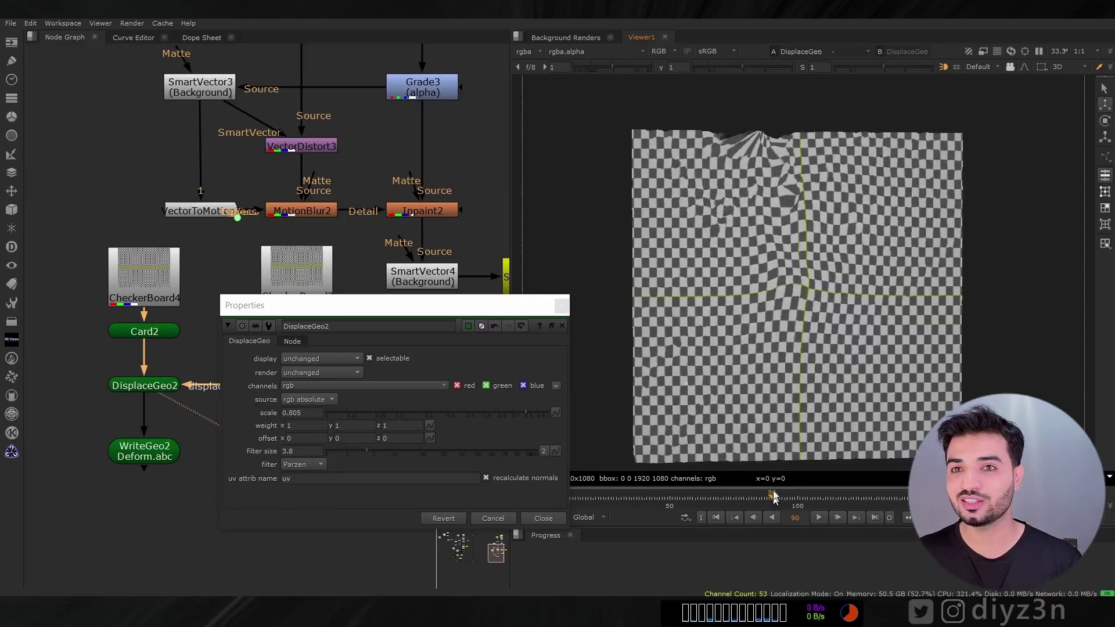
Step: Set DisplaceGeo2's weight to 1.6 in x and 0.9 in y and close its properties
{"action": "middle_click_drag", "start_coordinate": [749, 341], "coordinate": [624, 408]}
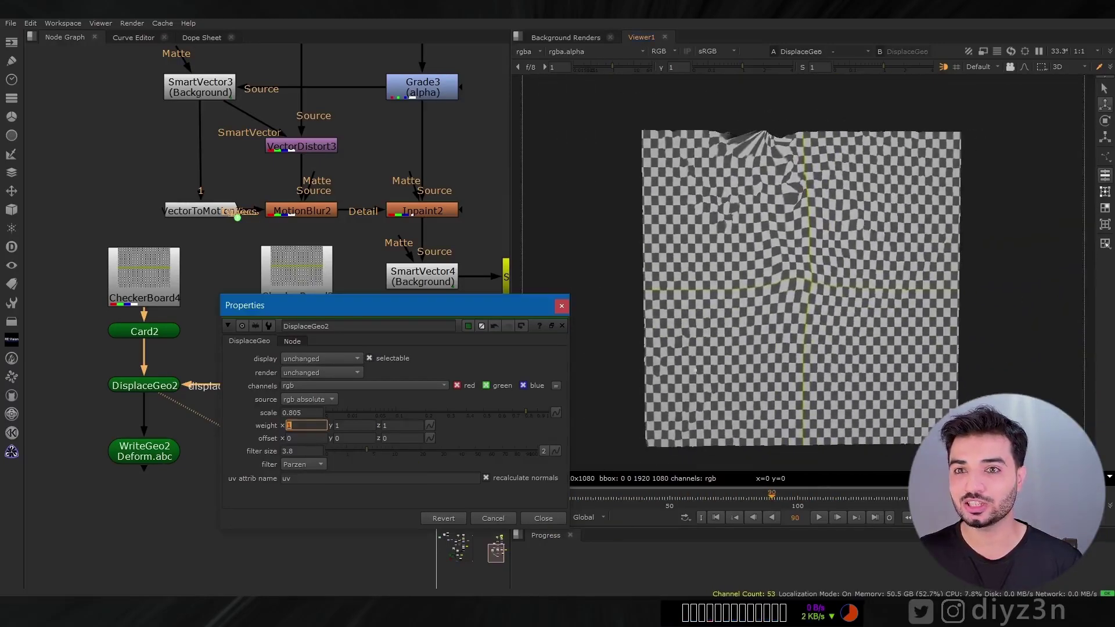
{"action": "type", "text": "1.6"}
{"action": "key", "text": "Return"}
{"action": "type", "text": "0.9"}
{"action": "key", "text": "Return"}
{"action": "scroll", "coordinate": [830, 262], "scroll_direction": "down", "scroll_amount": 2}
{"action": "middle_click_drag", "start_coordinate": [979, 303], "coordinate": [871, 278]}
{"action": "left_click", "coordinate": [561, 306]}
Step: Move WriteGeo2 lower to make room and add a Camera node beside DisplaceGeo2
{"action": "left_click_drag", "start_coordinate": [143, 450], "coordinate": [143, 529]}
{"action": "middle_click_drag", "start_coordinate": [146, 456], "coordinate": [245, 470]}
{"action": "key", "text": "Tab"}
{"action": "type", "text": "cam"}
{"action": "left_click", "coordinate": [206, 455]}
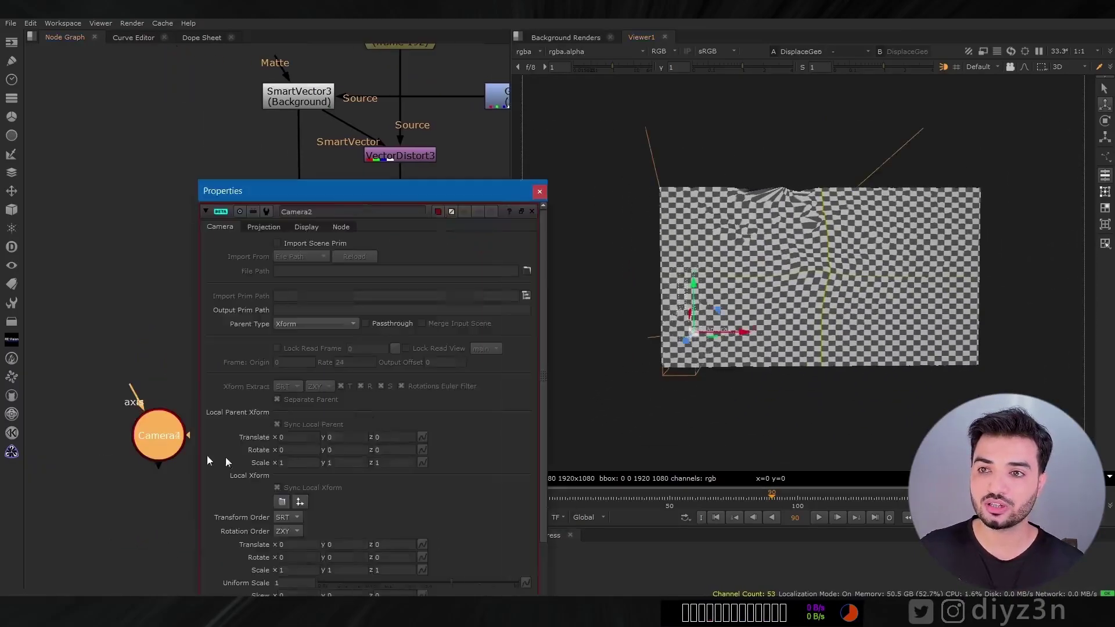
{"action": "left_click", "coordinate": [542, 191]}
{"action": "left_click_drag", "start_coordinate": [161, 441], "coordinate": [126, 394]}
Step: Add a Scene node, connect the camera and DisplaceGeo2 to it, and view the scene
{"action": "key", "text": "Tab"}
{"action": "type", "text": "sce"}
{"action": "left_click", "coordinate": [174, 501]}
{"action": "left_click", "coordinate": [535, 561]}
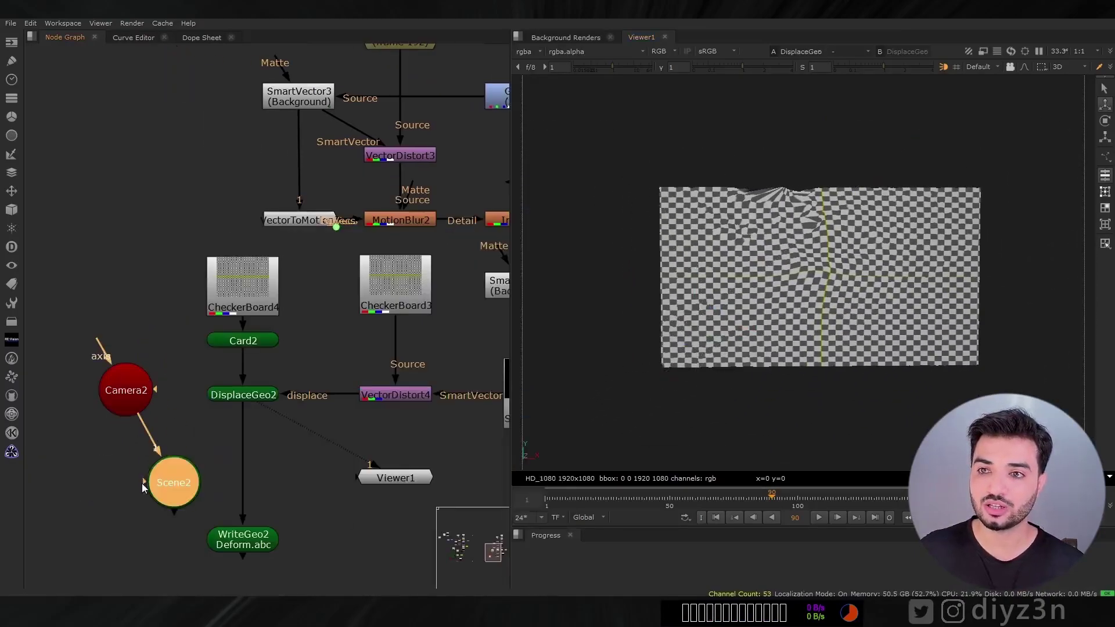
{"action": "left_click_drag", "start_coordinate": [145, 454], "coordinate": [120, 456]}
{"action": "middle_click_drag", "start_coordinate": [129, 473], "coordinate": [142, 376]}
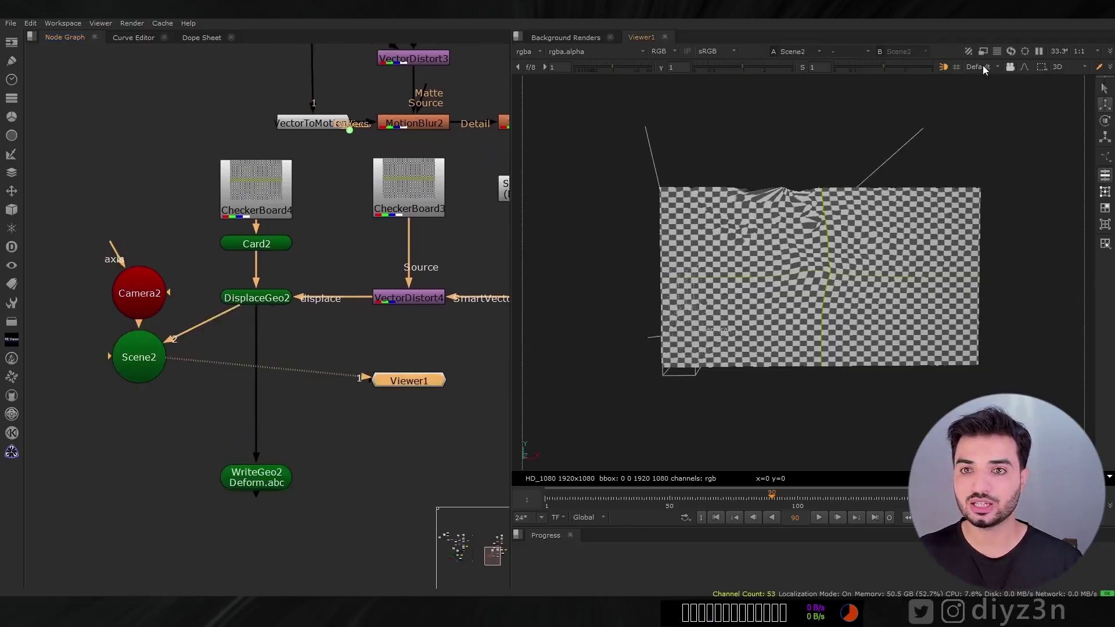
Step: Look through the new camera in the viewer and set its translate z to 7
{"action": "left_click", "coordinate": [983, 68]}
{"action": "left_click", "coordinate": [989, 105]}
{"action": "double_click", "coordinate": [155, 297]}
{"action": "left_click", "coordinate": [394, 438]}
{"action": "scroll", "coordinate": [398, 437], "scroll_direction": "up", "scroll_amount": 7}
Step: Adjust the camera's translate in x, raise y to about 0.39 and bring z to 3.4 to center the checkered card
{"action": "left_click", "coordinate": [285, 439]}
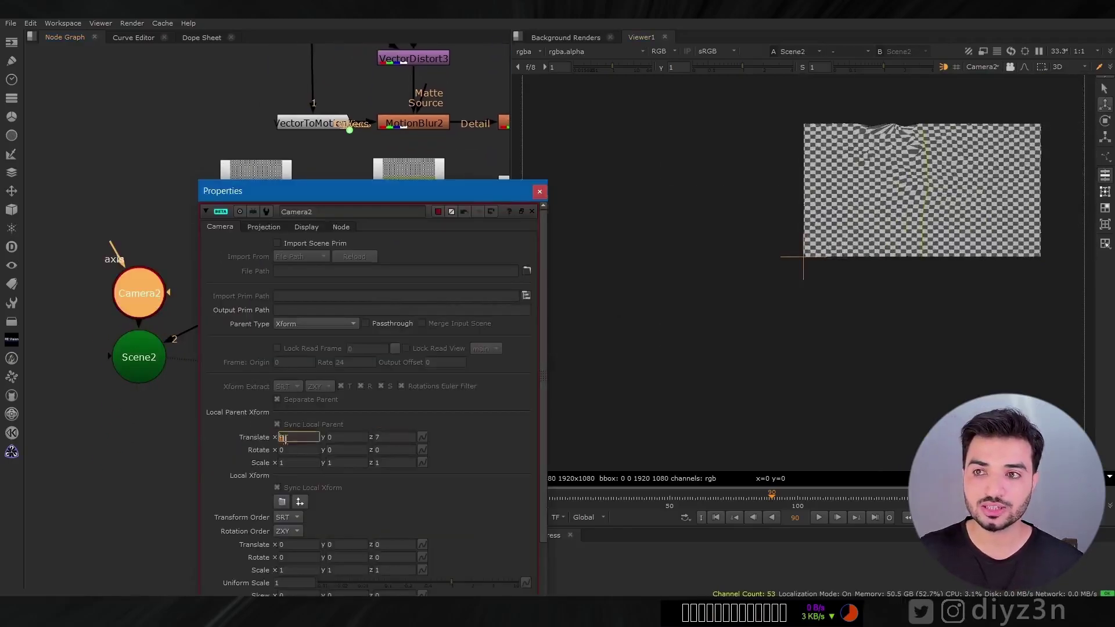
{"action": "scroll", "coordinate": [285, 439], "scroll_direction": "up", "scroll_amount": 1}
{"action": "left_click", "coordinate": [334, 438]}
{"action": "scroll", "coordinate": [333, 437], "scroll_direction": "up", "scroll_amount": 3}
{"action": "left_click", "coordinate": [380, 438]}
{"action": "scroll", "coordinate": [380, 438], "scroll_direction": "down", "scroll_amount": 4}
{"action": "left_click", "coordinate": [336, 438]}
{"action": "scroll", "coordinate": [336, 438], "scroll_direction": "up", "scroll_amount": 9}
{"action": "scroll", "coordinate": [279, 440], "scroll_direction": "down", "scroll_amount": 2}
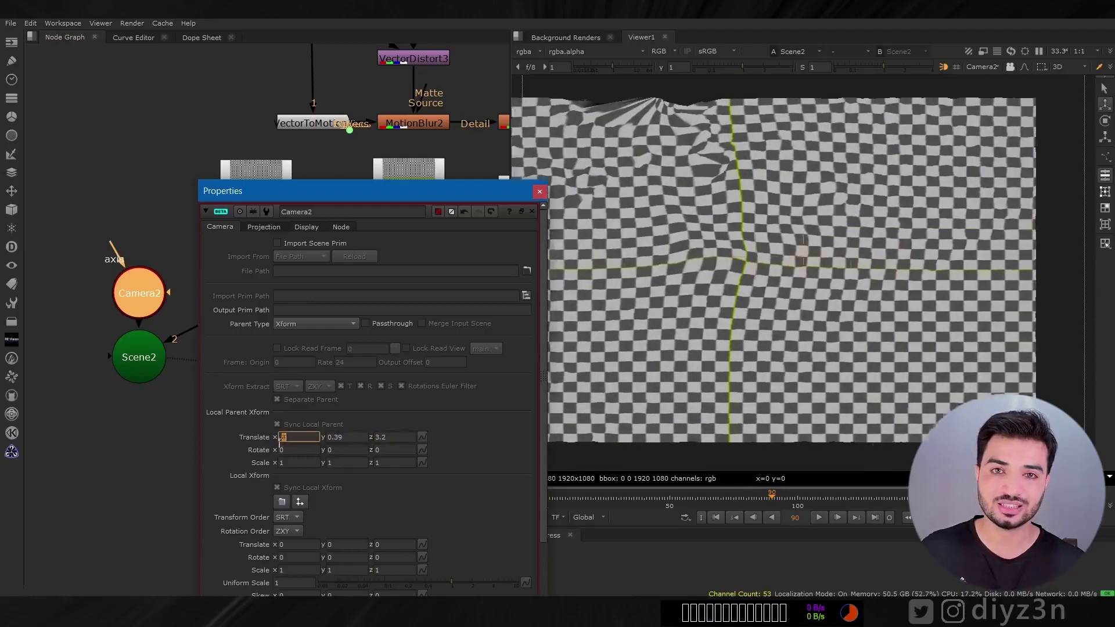
{"action": "scroll", "coordinate": [279, 440], "scroll_direction": "down", "scroll_amount": 2}
{"action": "left_click", "coordinate": [398, 438]}
{"action": "scroll", "coordinate": [398, 438], "scroll_direction": "up", "scroll_amount": 3}
{"action": "scroll", "coordinate": [465, 373], "scroll_direction": "down", "scroll_amount": 3}
{"action": "left_click", "coordinate": [539, 191]}
Step: Add a ScanlineRender node, connect the scene to obj/scn and the camera to cam, and tidy the nodes
{"action": "left_click", "coordinate": [183, 415]}
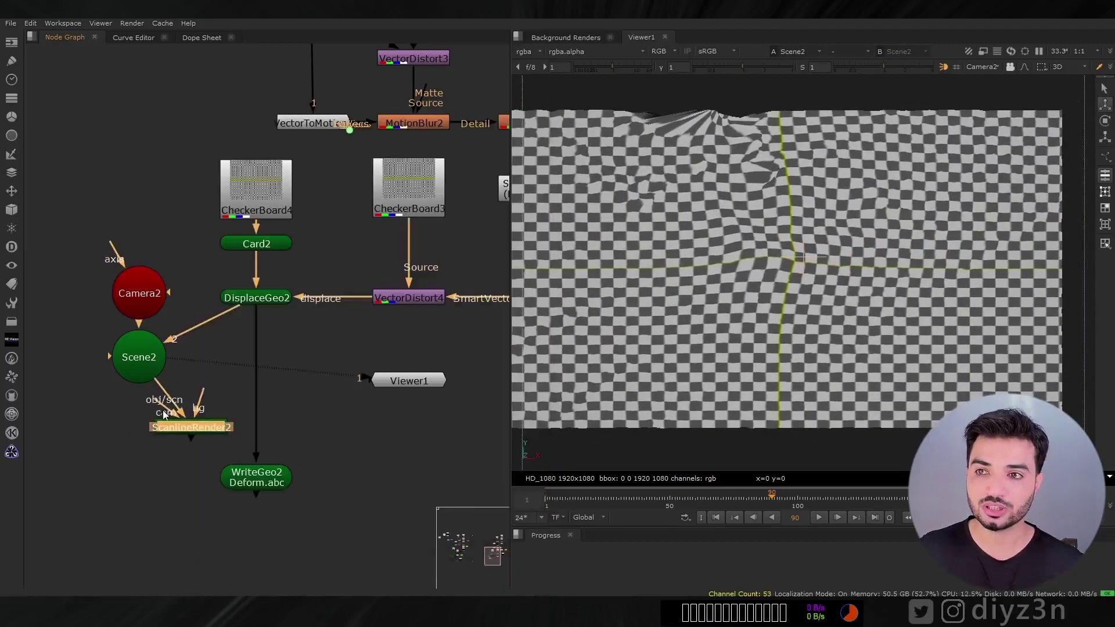
{"action": "left_click_drag", "start_coordinate": [74, 375], "coordinate": [51, 362]}
{"action": "middle_click_drag", "start_coordinate": [158, 471], "coordinate": [328, 457]}
{"action": "left_click_drag", "start_coordinate": [362, 413], "coordinate": [307, 426]}
{"action": "left_click", "coordinate": [207, 424]}
Step: Add a Constant node as the ScanlineRender's bg input and view the render
{"action": "key", "text": "Tab"}
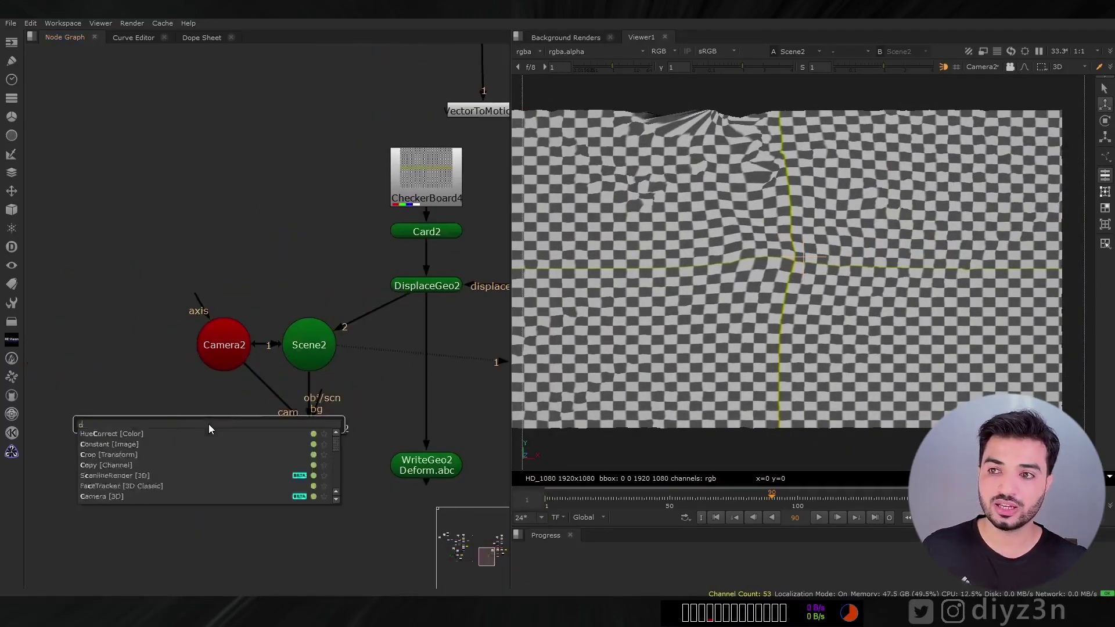
{"action": "type", "text": "cons"}
{"action": "key", "text": "Return"}
{"action": "left_click", "coordinate": [575, 499]}
{"action": "left_click_drag", "start_coordinate": [199, 423], "coordinate": [160, 427]}
{"action": "left_click", "coordinate": [288, 428]}
{"action": "key", "text": "1"}
Step: Set the Constant's format to HD_1080 and rearrange the camera, scene and render nodes
{"action": "double_click", "coordinate": [168, 439]}
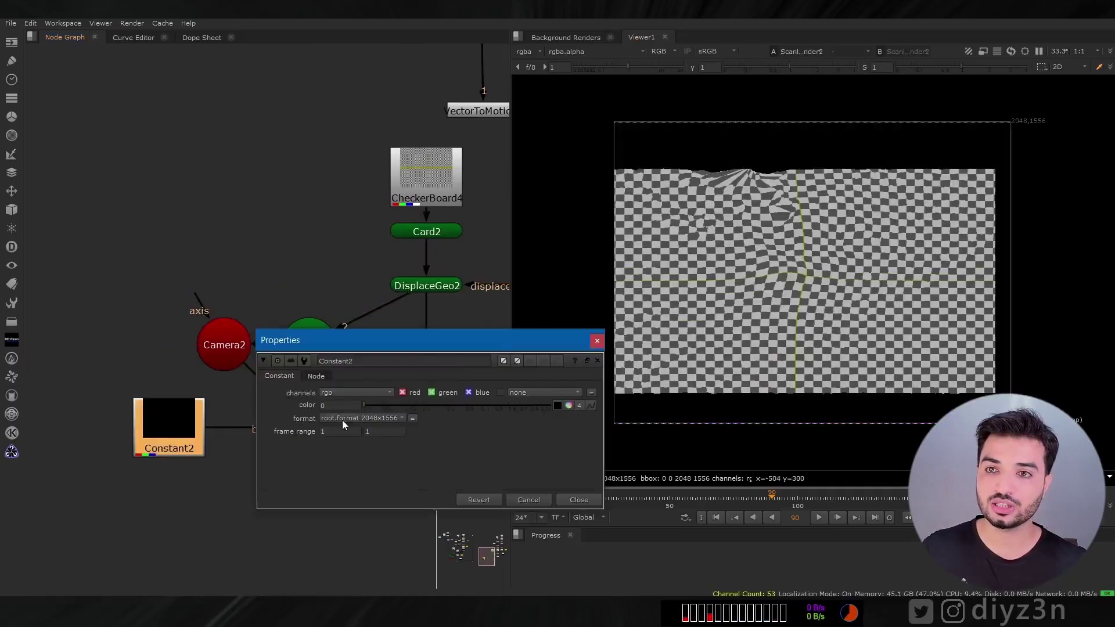
{"action": "left_click", "coordinate": [342, 420]}
{"action": "left_click", "coordinate": [355, 116]}
{"action": "left_click", "coordinate": [565, 500]}
{"action": "middle_click_drag", "start_coordinate": [356, 418], "coordinate": [292, 363]}
{"action": "left_click_drag", "start_coordinate": [299, 398], "coordinate": [93, 261]}
{"action": "left_click_drag", "start_coordinate": [226, 280], "coordinate": [213, 221]}
{"action": "left_click", "coordinate": [264, 262]}
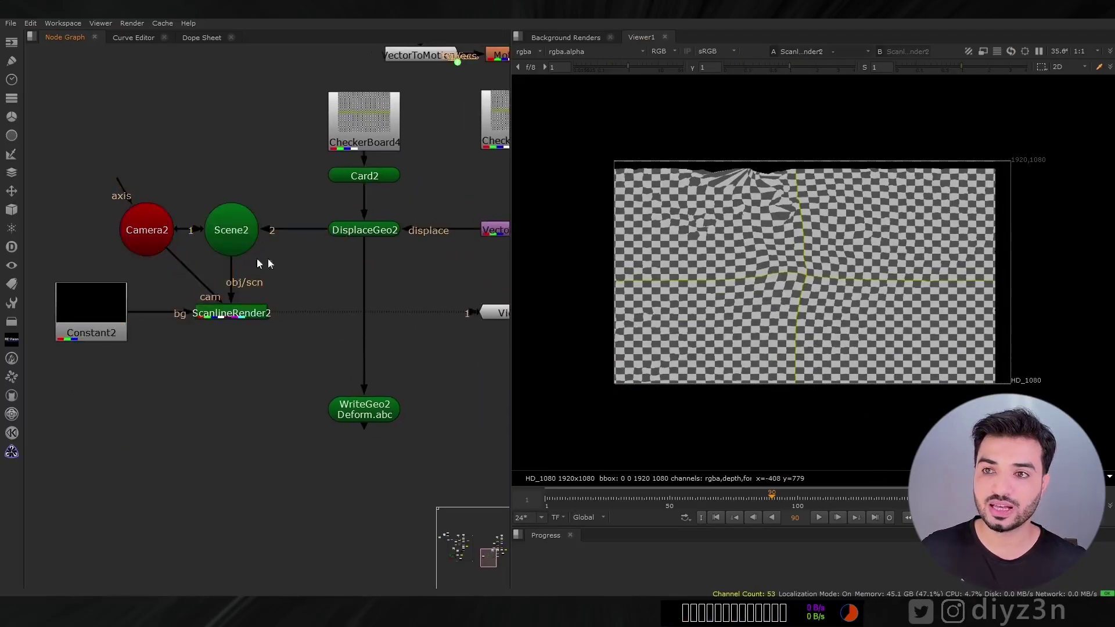
Step: Fine-tune the camera's translate, setting y to 0.37 and lowering x, so the card fills the rendered HD frame
{"action": "double_click", "coordinate": [148, 230]}
{"action": "scroll", "coordinate": [779, 215], "scroll_direction": "up", "scroll_amount": 2}
{"action": "left_click", "coordinate": [343, 357]}
{"action": "key", "text": "Down"}
{"action": "key", "text": "Down"}
{"action": "key", "text": "Down"}
{"action": "key", "text": "Down"}
{"action": "left_click", "coordinate": [285, 356]}
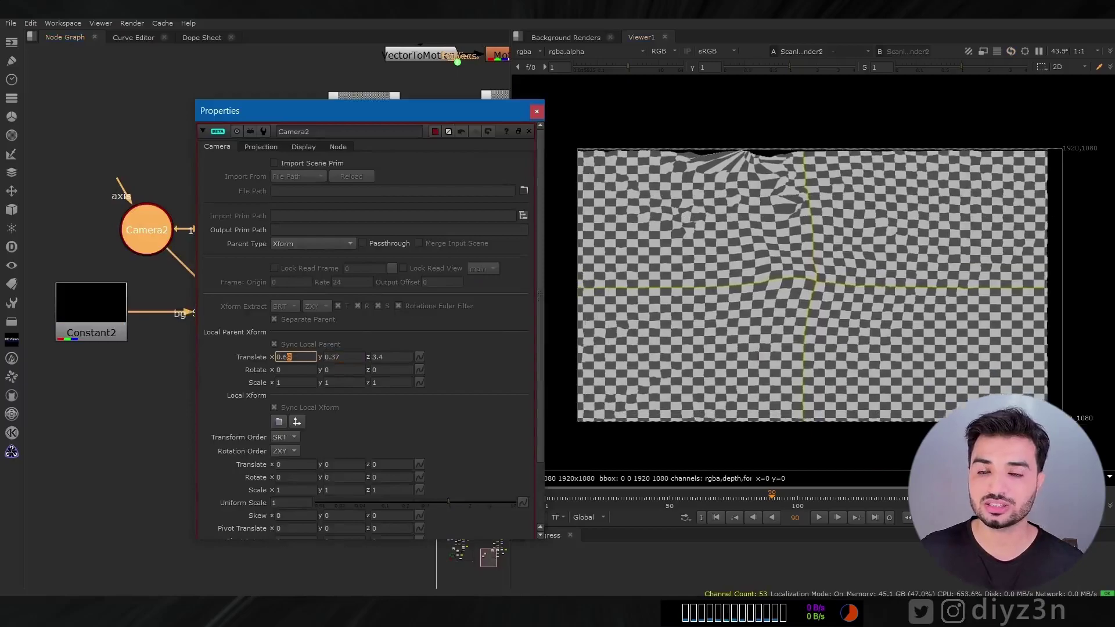
{"action": "key", "text": "Down"}
{"action": "key", "text": "Down"}
{"action": "key", "text": "Down"}
{"action": "key", "text": "Escape"}
{"action": "left_click", "coordinate": [292, 394]}
Step: Add a Merge node that places the ScanlineRender output over the hand footage, and view the merge
{"action": "scroll", "coordinate": [292, 394], "scroll_direction": "down", "scroll_amount": 4}
{"action": "middle_click_drag", "start_coordinate": [339, 360], "coordinate": [251, 431]}
{"action": "key", "text": "m"}
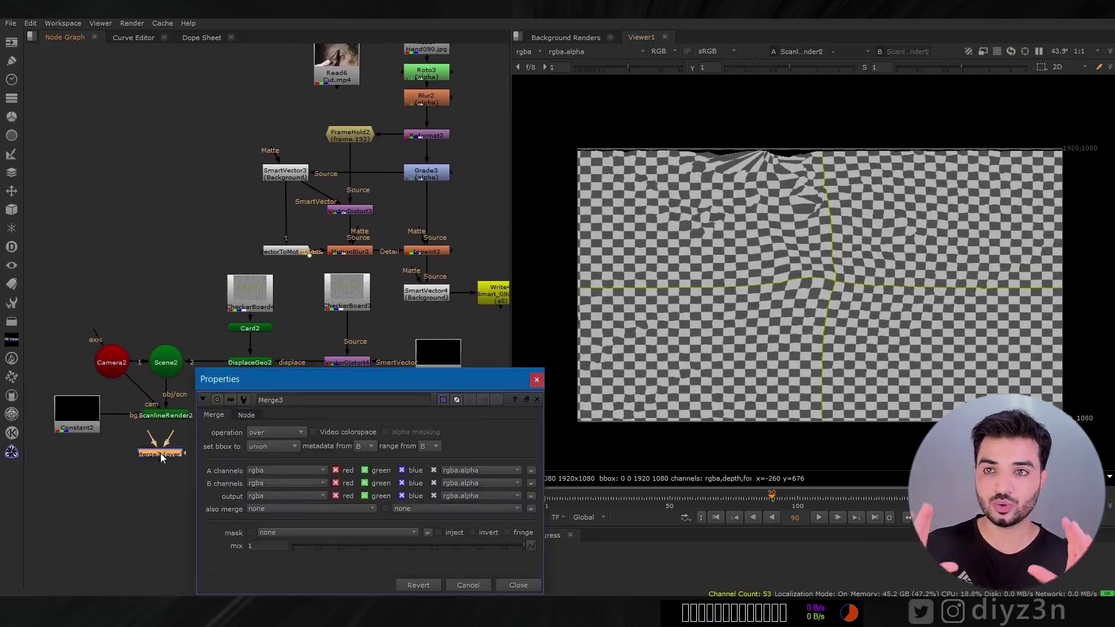
{"action": "key", "text": "Escape"}
{"action": "scroll", "coordinate": [181, 438], "scroll_direction": "up", "scroll_amount": 2}
{"action": "left_click_drag", "start_coordinate": [165, 414], "coordinate": [442, 106]}
{"action": "middle_click_drag", "start_coordinate": [64, 545], "coordinate": [328, 353]}
{"action": "mouse_move", "coordinate": [124, 325]}
{"action": "left_mouse_down"}
{"action": "mouse_move", "coordinate": [125, 348]}
{"action": "mouse_move", "coordinate": [125, 335]}
{"action": "left_mouse_up"}
{"action": "key", "text": "1"}
Step: Change the operation of the Merge node combining the render and the hand footage to multiply
{"action": "double_click", "coordinate": [139, 341]}
{"action": "left_click", "coordinate": [279, 430]}
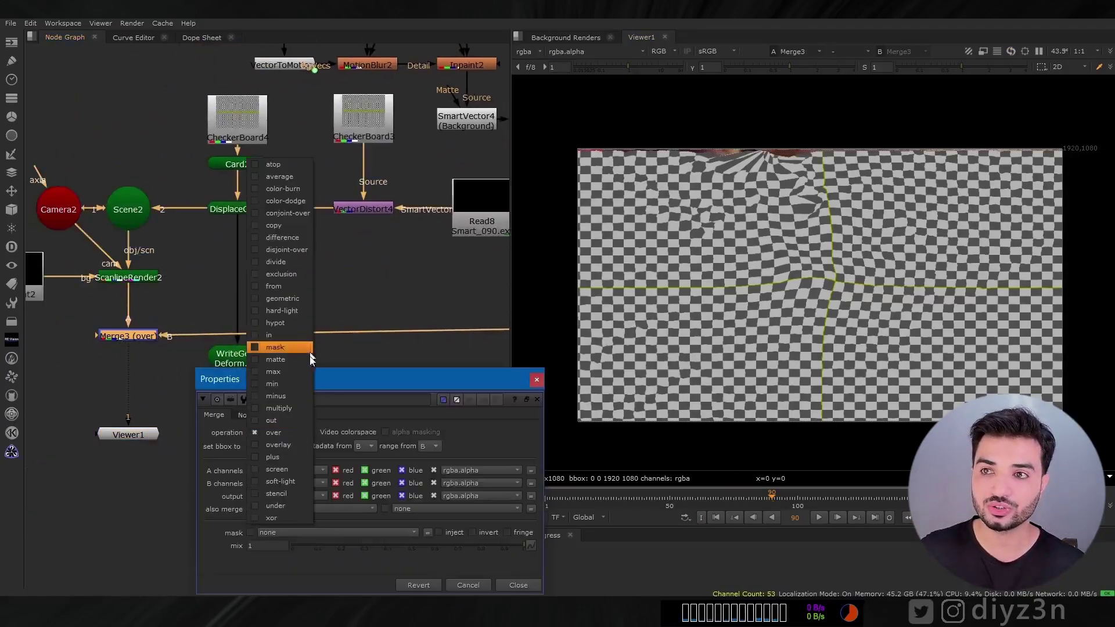
{"action": "left_click", "coordinate": [278, 408]}
{"action": "left_click", "coordinate": [540, 377]}
Step: Play the multiplied composite from the first frame to check how the checkerboard follows the hand
{"action": "scroll", "coordinate": [796, 320], "scroll_direction": "up", "scroll_amount": 1}
{"action": "left_click", "coordinate": [715, 516]}
{"action": "left_click", "coordinate": [817, 517]}
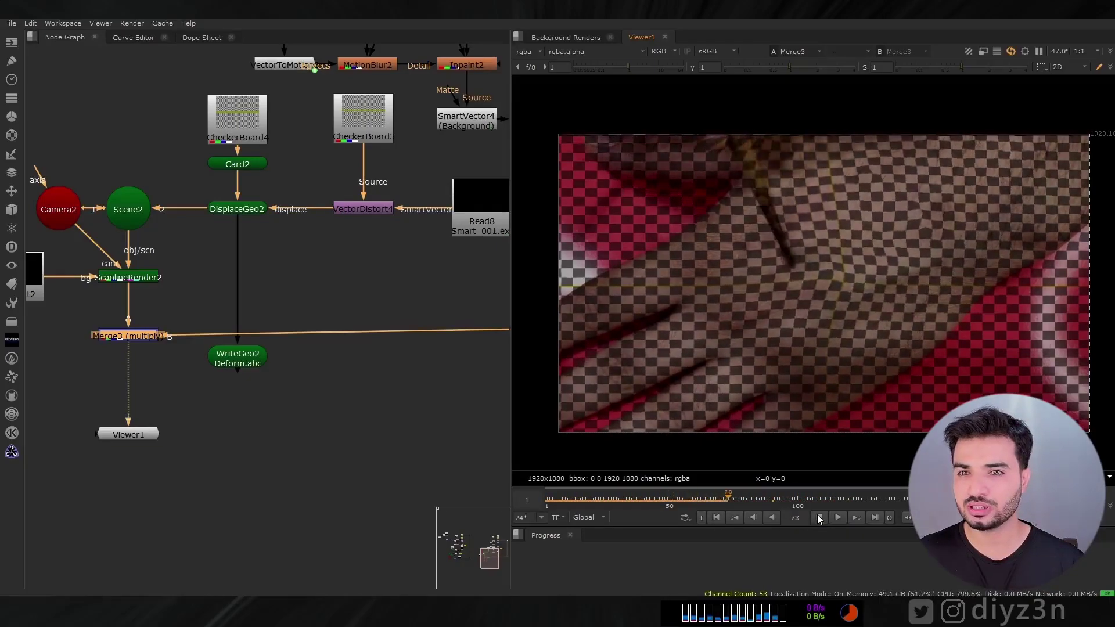
{"action": "left_click", "coordinate": [817, 515]}
{"action": "left_click", "coordinate": [716, 517]}
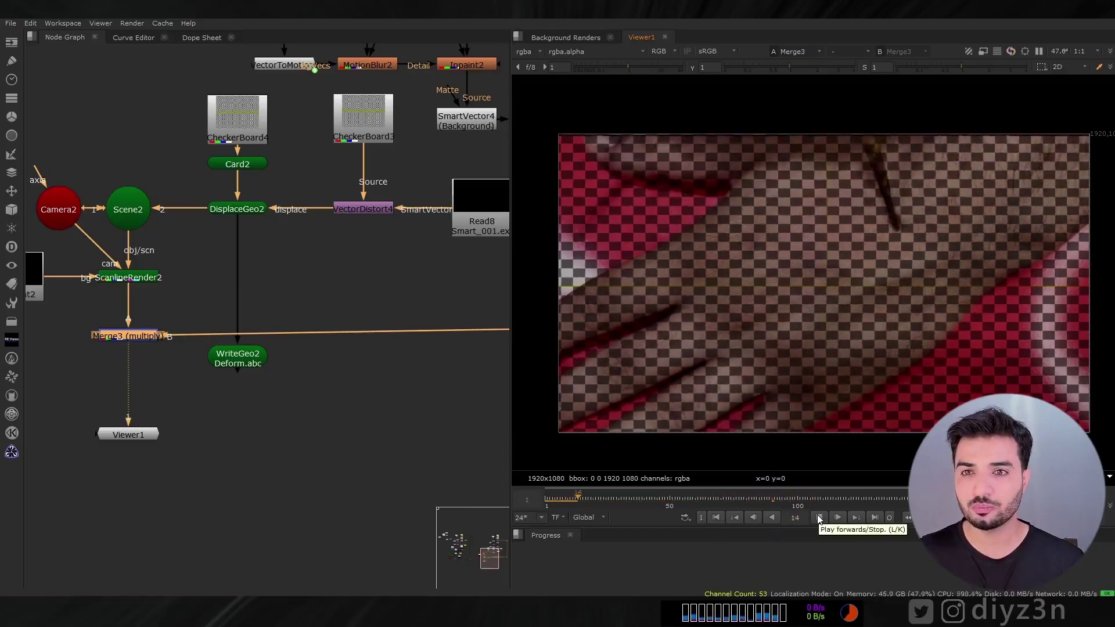
{"action": "left_click", "coordinate": [818, 518]}
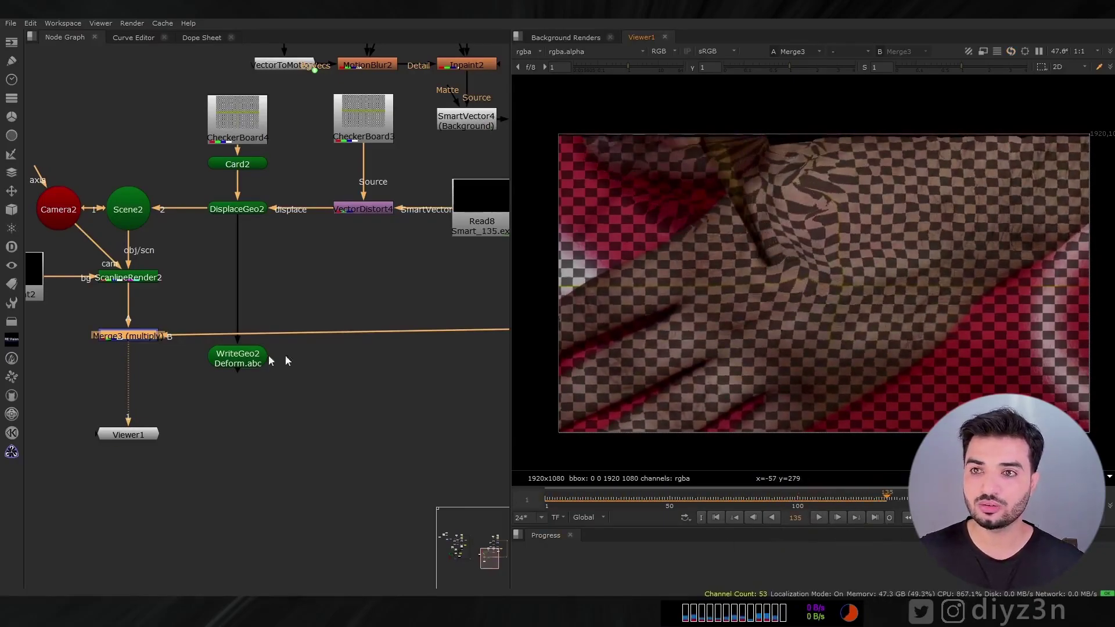
Step: Set the Output of the VectorDistort node feeding the displacement to st-map inverse
{"action": "middle_click_drag", "start_coordinate": [163, 280], "coordinate": [190, 281]}
{"action": "middle_click_drag", "start_coordinate": [162, 221], "coordinate": [126, 218]}
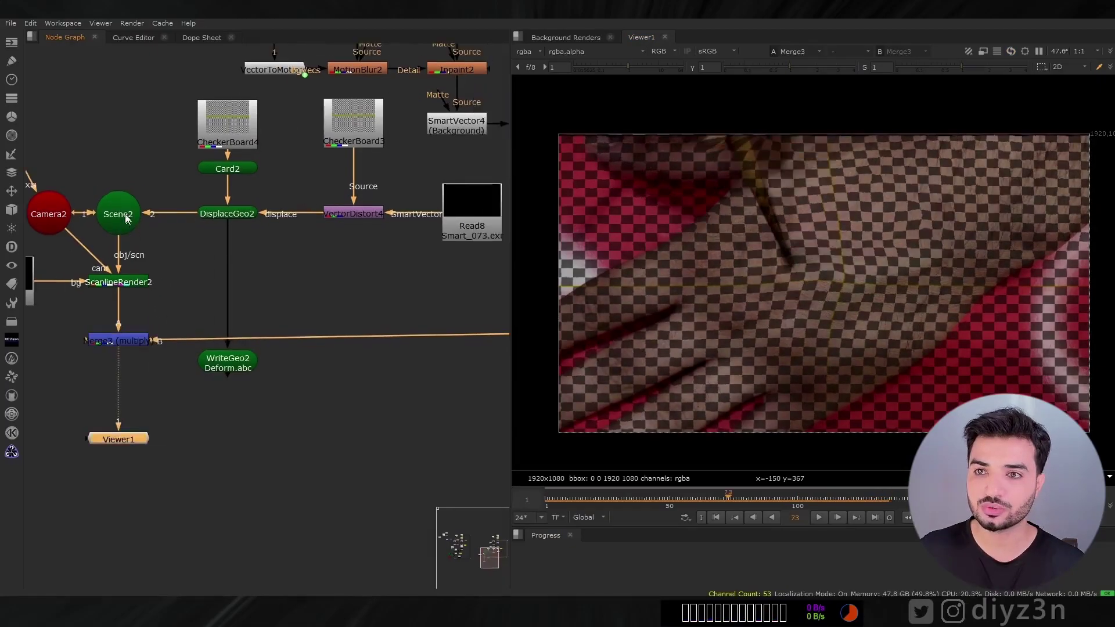
{"action": "double_click", "coordinate": [340, 216]}
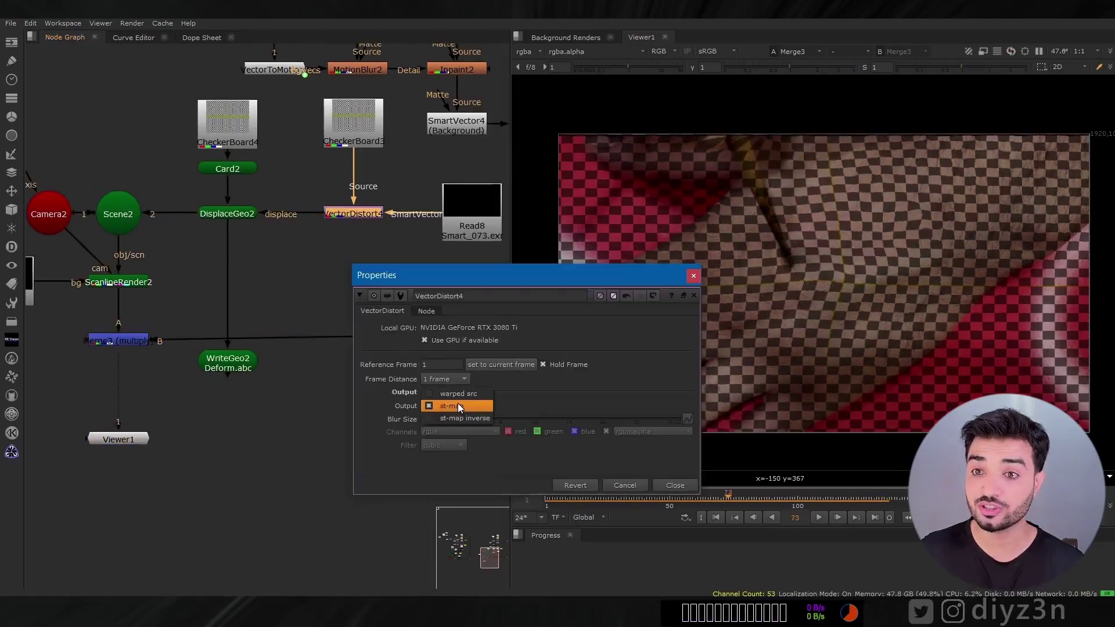
{"action": "left_click", "coordinate": [463, 414]}
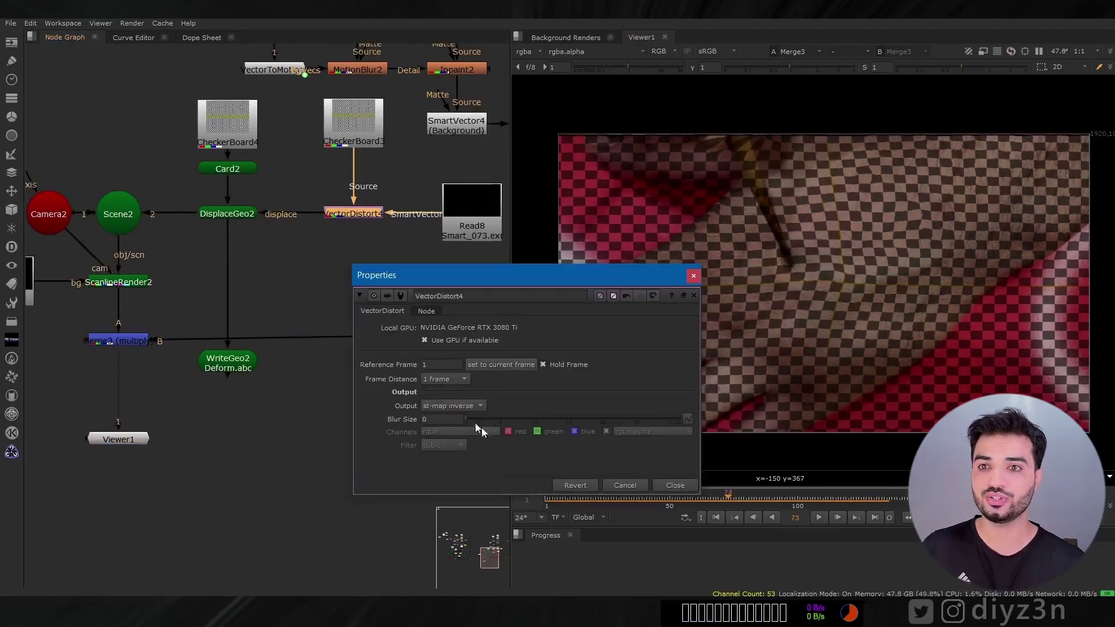
{"action": "left_click", "coordinate": [675, 485]}
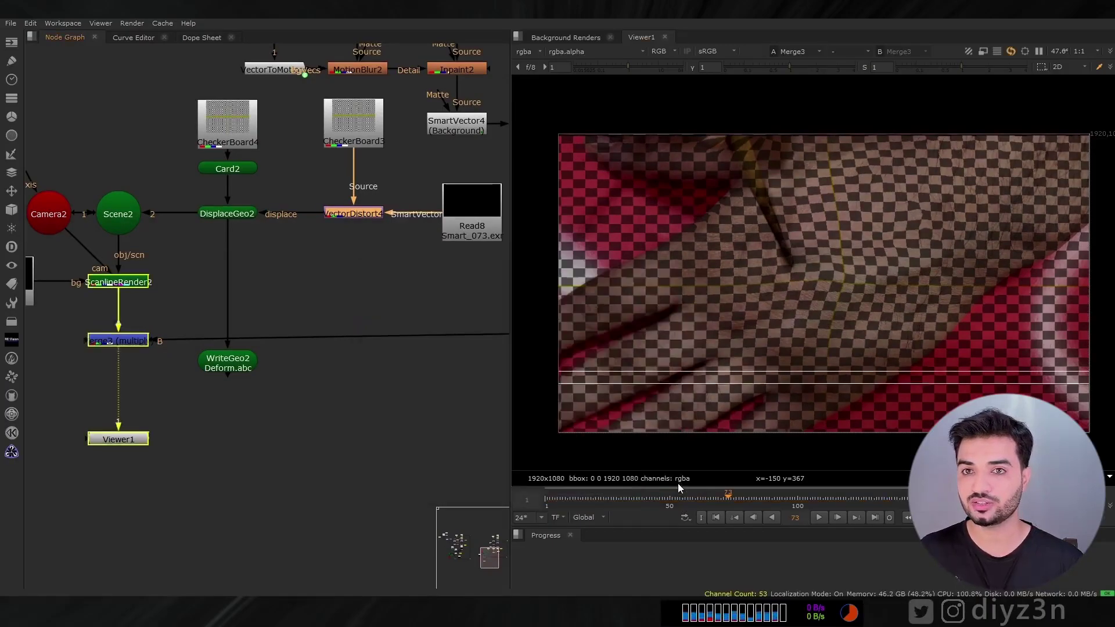
Step: Play the composite from the first frame to check the checkerboard tracking with the inverse st-map
{"action": "left_click", "coordinate": [818, 517]}
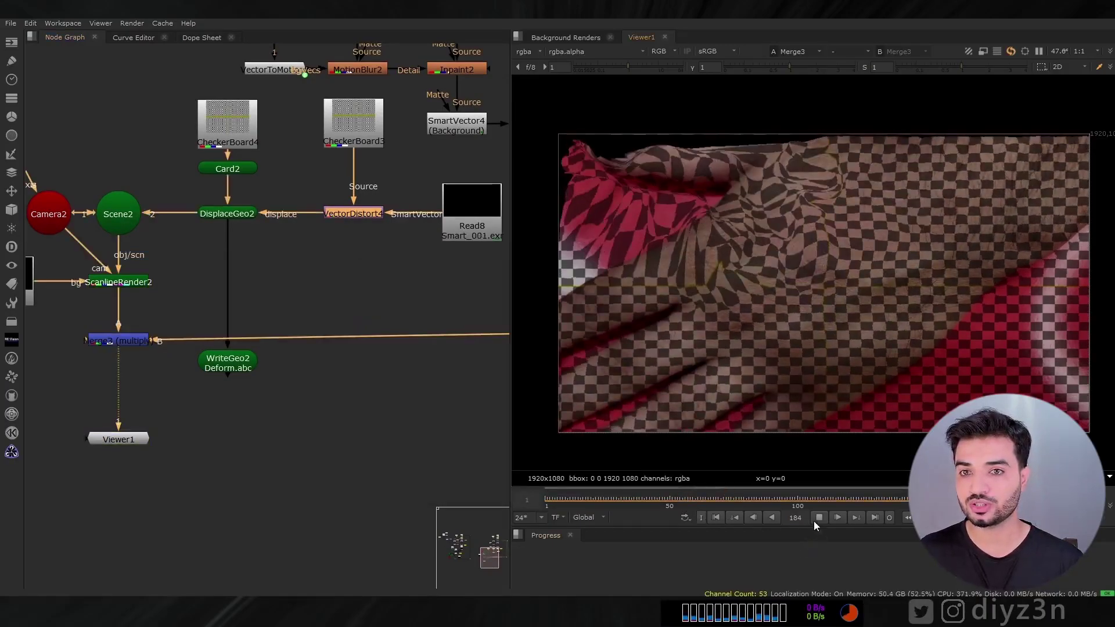
{"action": "left_click", "coordinate": [716, 517]}
{"action": "left_click", "coordinate": [817, 516]}
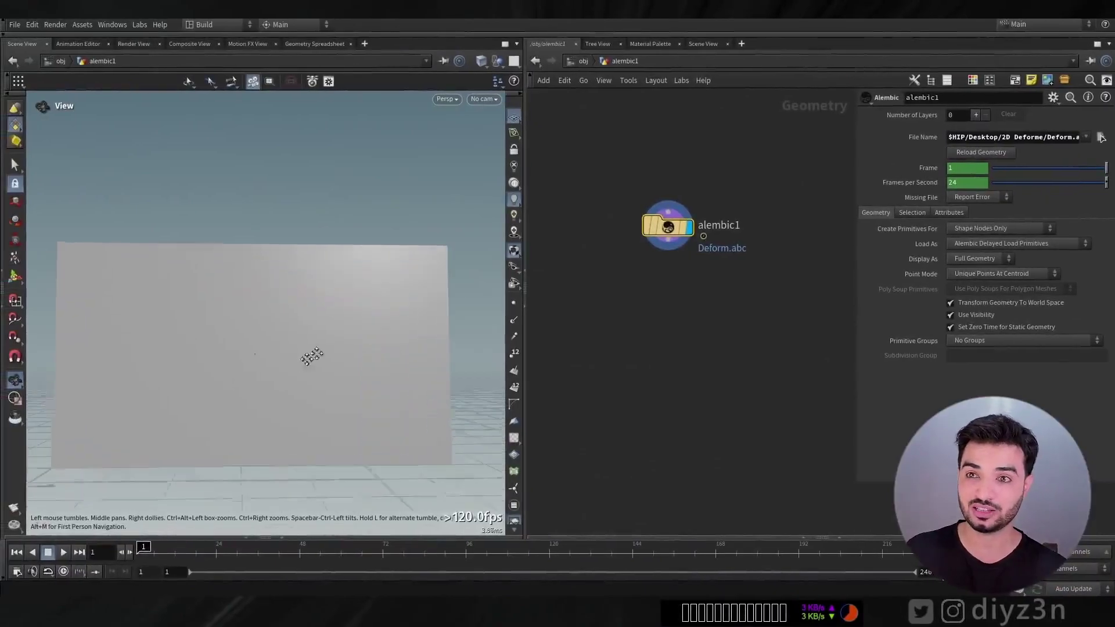
Step: In Houdini, load the Deform.abc Alembic as Unpack Alembic Delayed Load Primitives and play its animation from the first frame
{"action": "left_click_drag", "start_coordinate": [311, 356], "coordinate": [287, 370]}
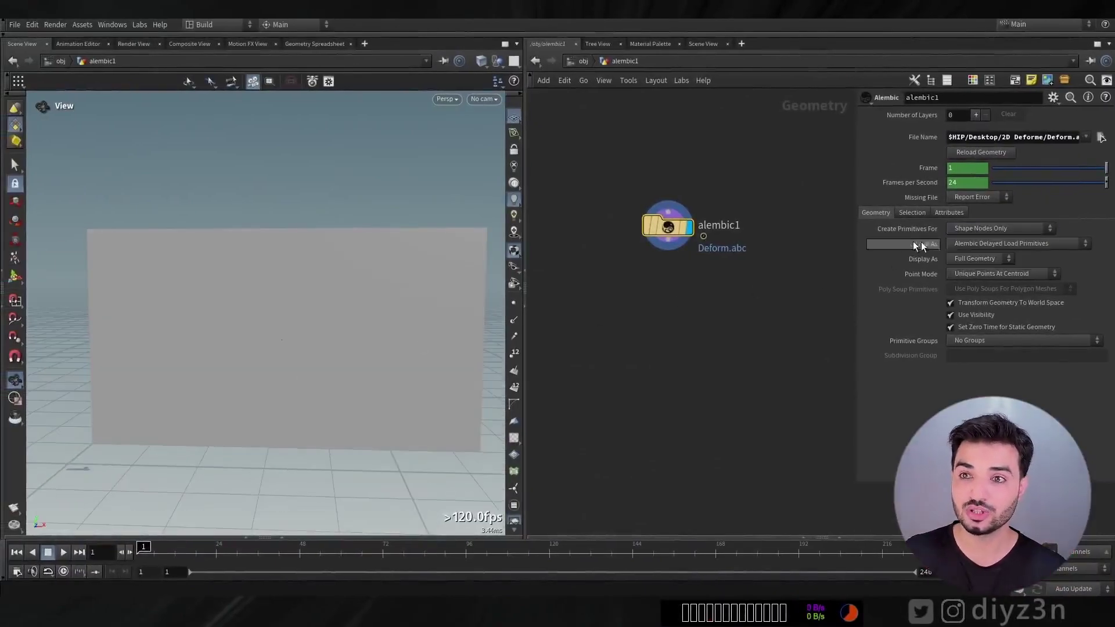
{"action": "left_click", "coordinate": [962, 267]}
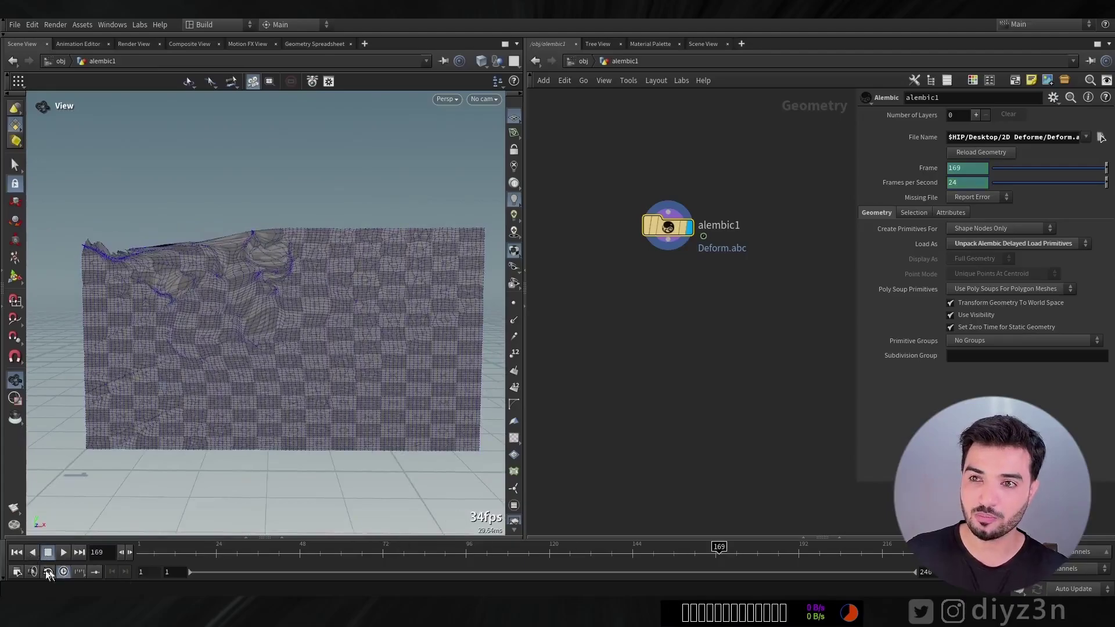
{"action": "left_click", "coordinate": [17, 552]}
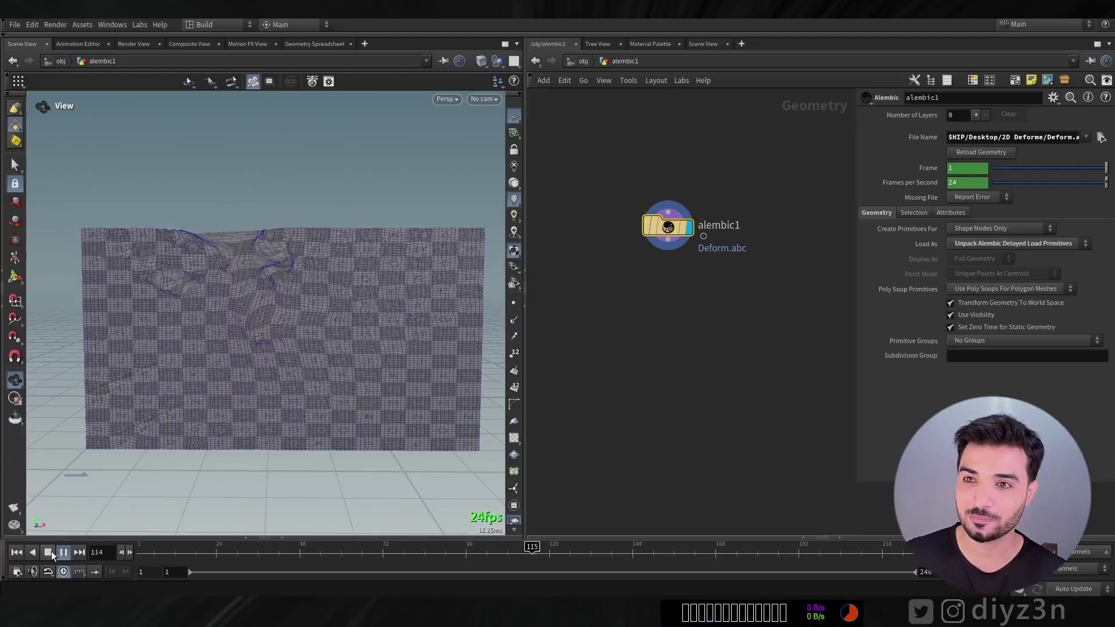
{"action": "left_click", "coordinate": [51, 552]}
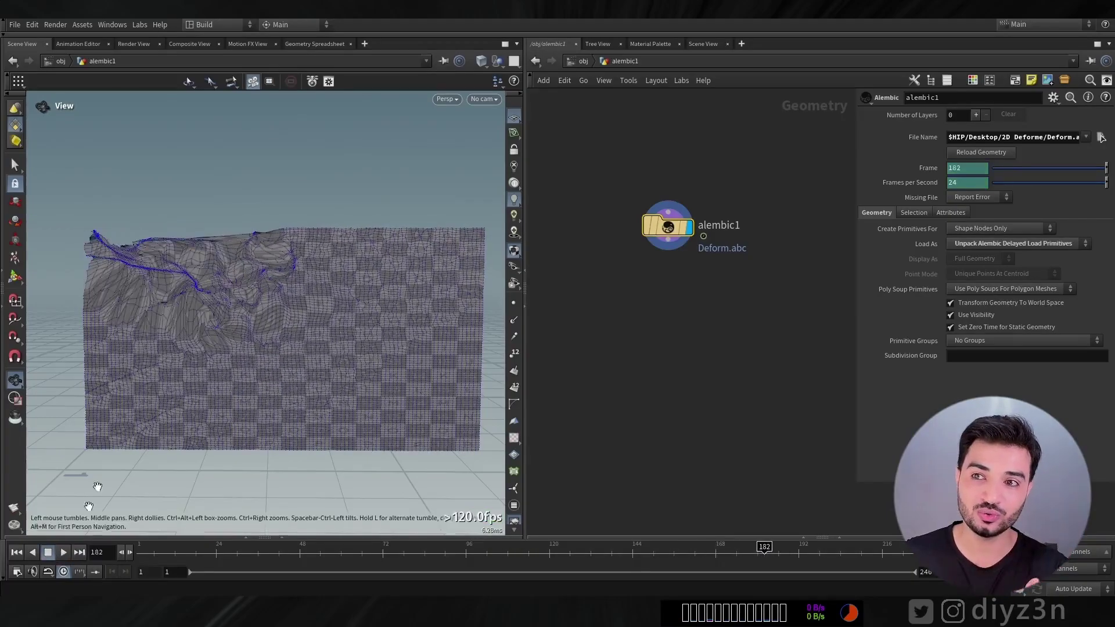
Step: Inspect the deformed Alembic mesh from other angles and scrub back to an earlier frame
{"action": "right_click_drag", "start_coordinate": [249, 371], "coordinate": [291, 339]}
{"action": "left_click_drag", "start_coordinate": [291, 338], "coordinate": [261, 378]}
{"action": "middle_click_drag", "start_coordinate": [261, 378], "coordinate": [197, 366]}
{"action": "left_click_drag", "start_coordinate": [504, 553], "coordinate": [223, 557]}
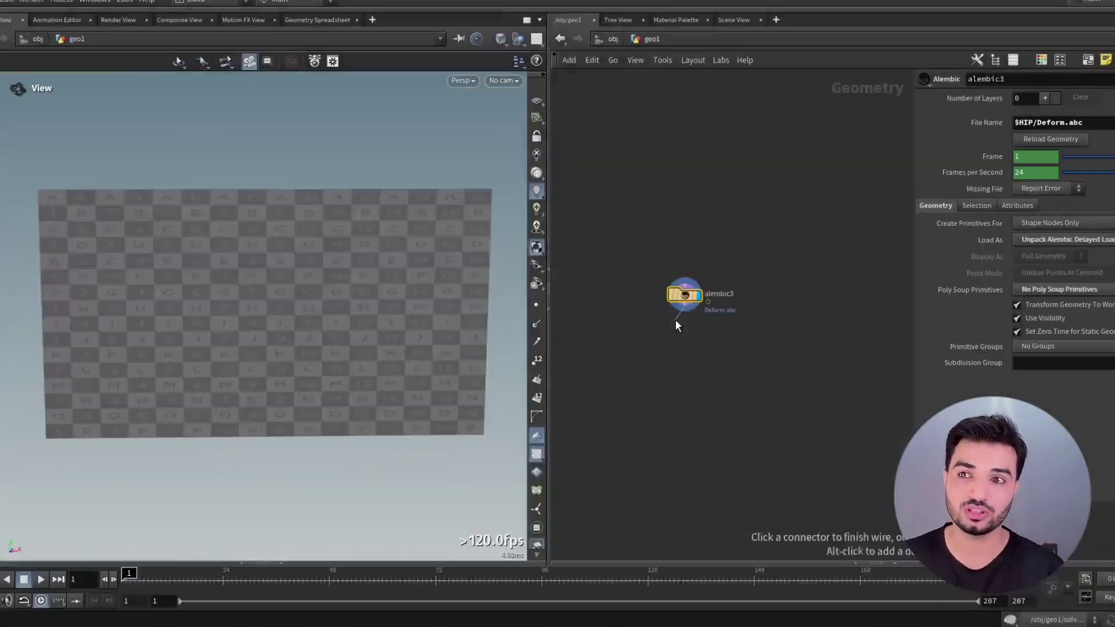
Step: Add an Attribute Paint node for the mask attribute, fed by the Alembic node that loads Deform.abc
{"action": "key", "text": "Tab"}
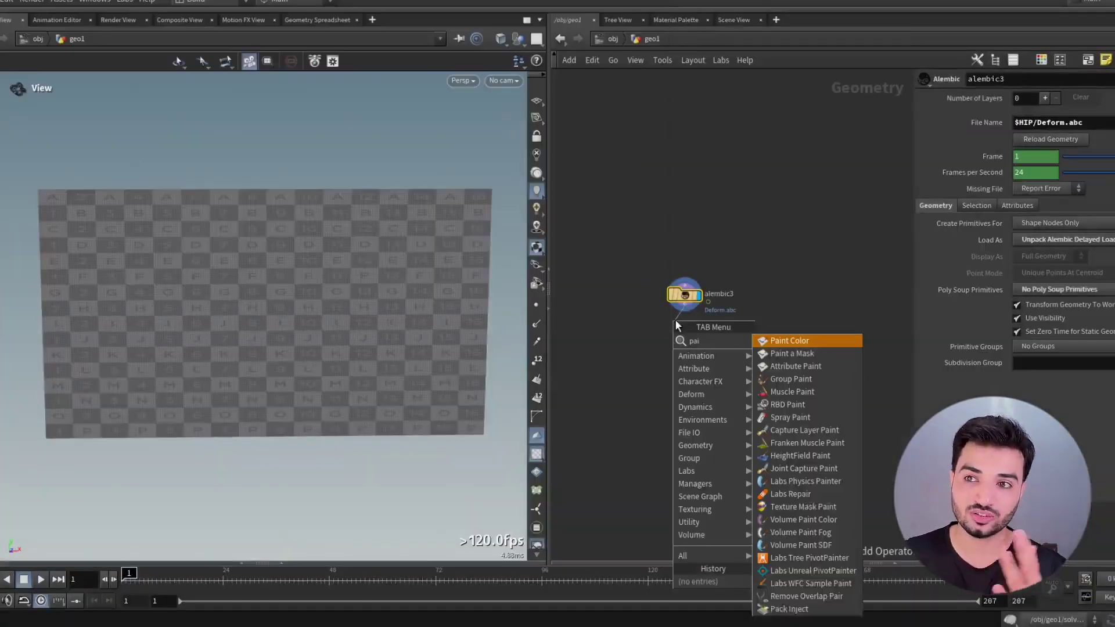
{"action": "key", "text": "Escape"}
{"action": "left_click", "coordinate": [675, 328]}
{"action": "left_click_drag", "start_coordinate": [675, 320], "coordinate": [684, 310]}
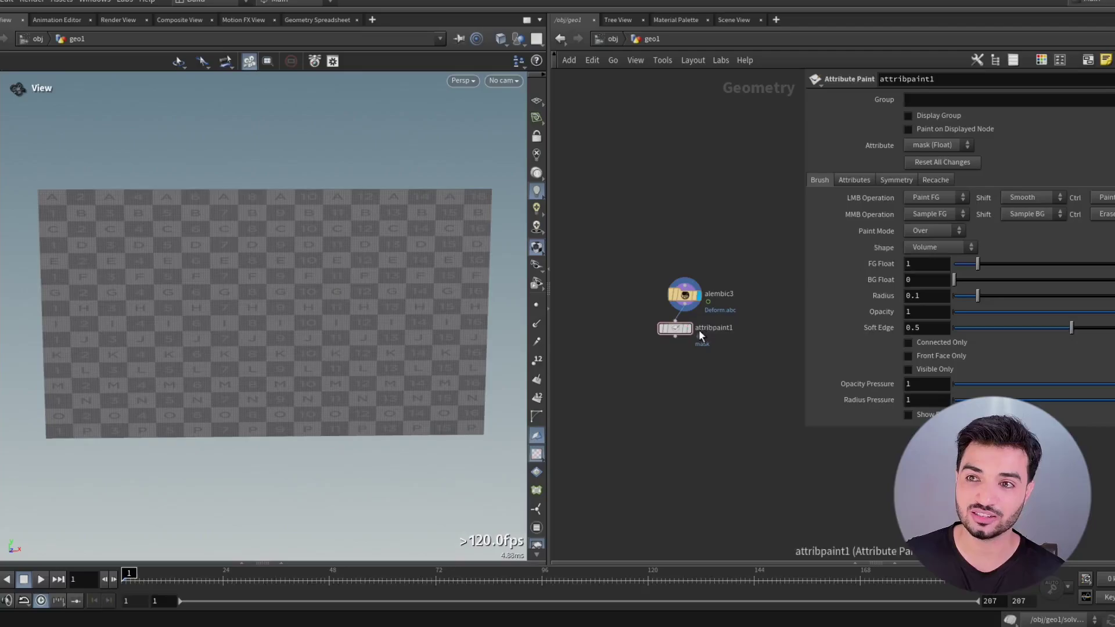
{"action": "key", "text": "Return"}
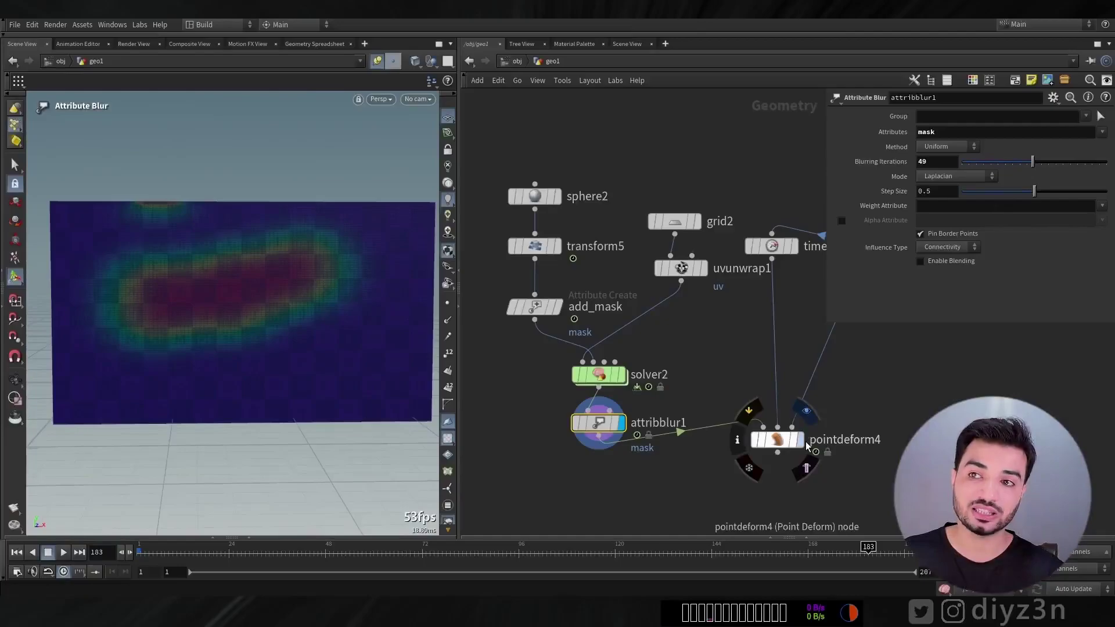
Step: Display the result of the pointdeform4 node that follows the mask blur
{"action": "left_click", "coordinate": [800, 441]}
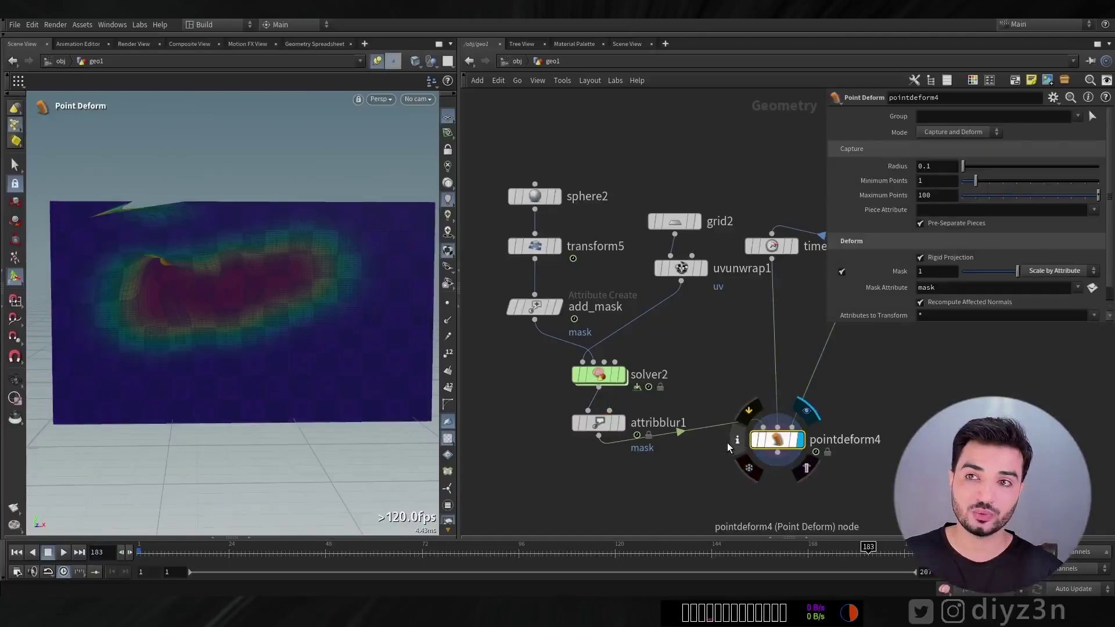